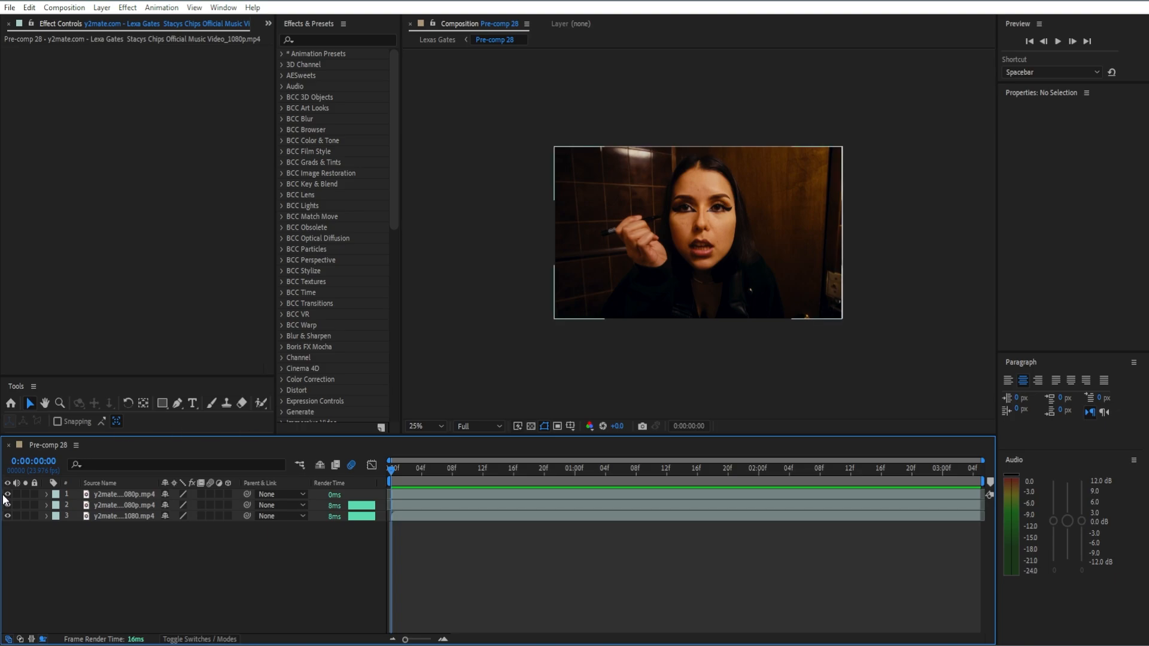
# Hide the two music video layers in Pre-comp 28, leaving only the crumpled paper background showing.
pyautogui.click(3, 497)
pyautogui.click(6, 495)
pyautogui.click(7, 505)
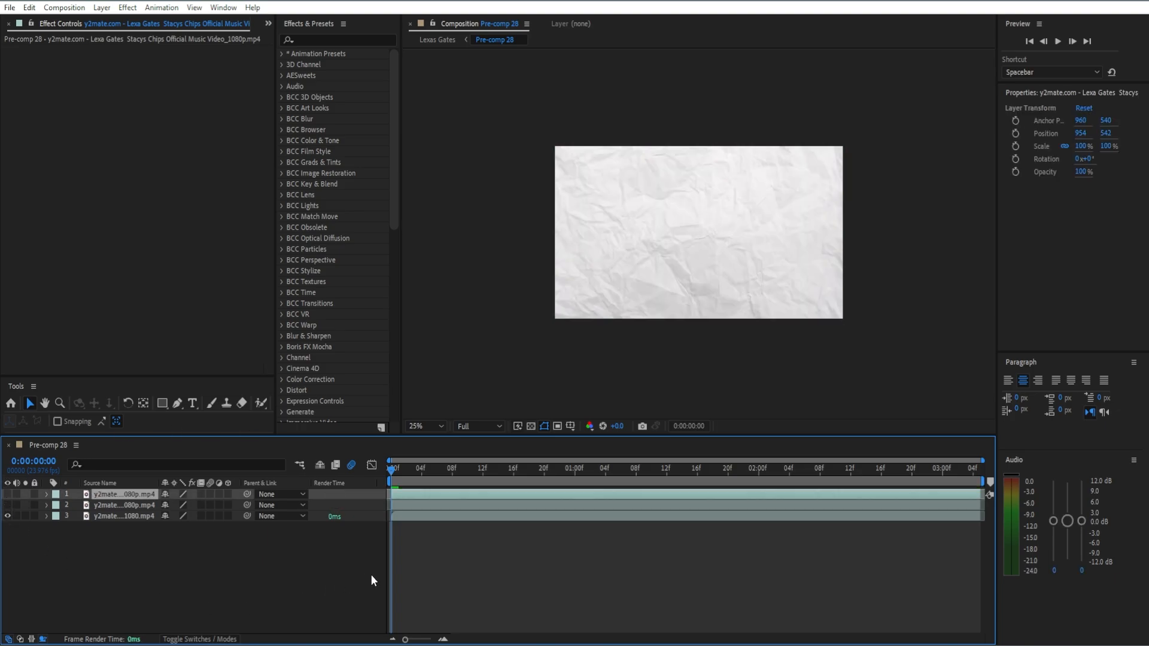
pyautogui.click(371, 578)
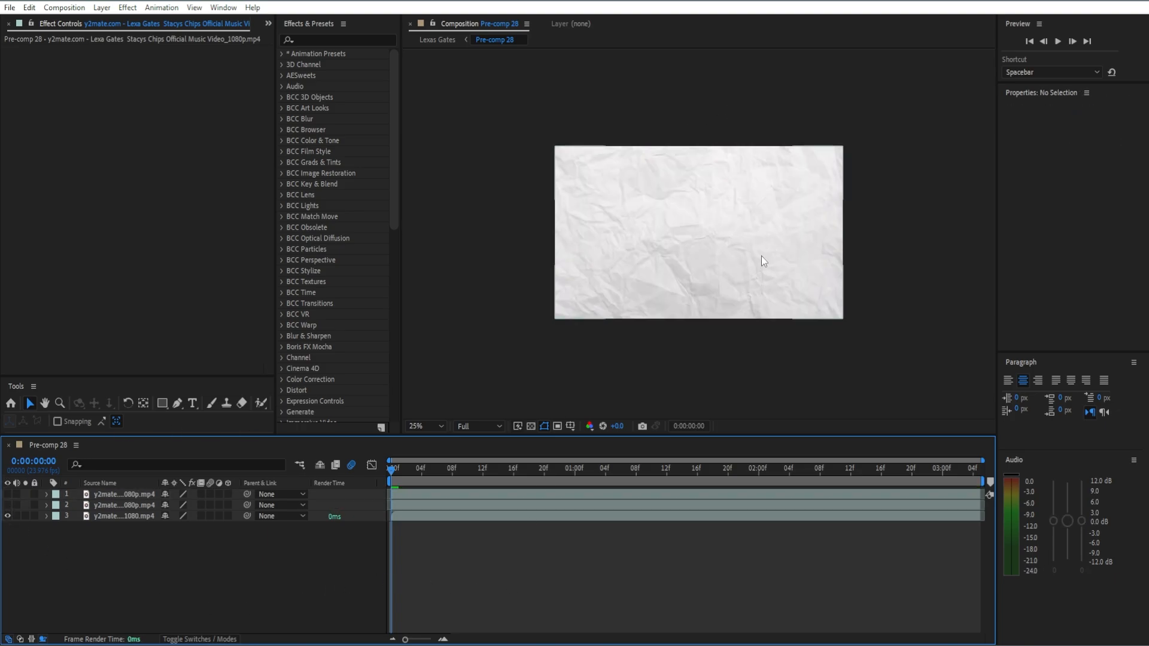
# Play back and scrub through the crumpled paper background to check its motion.
pyautogui.moveTo(393, 477); pyautogui.dragTo(422, 470)
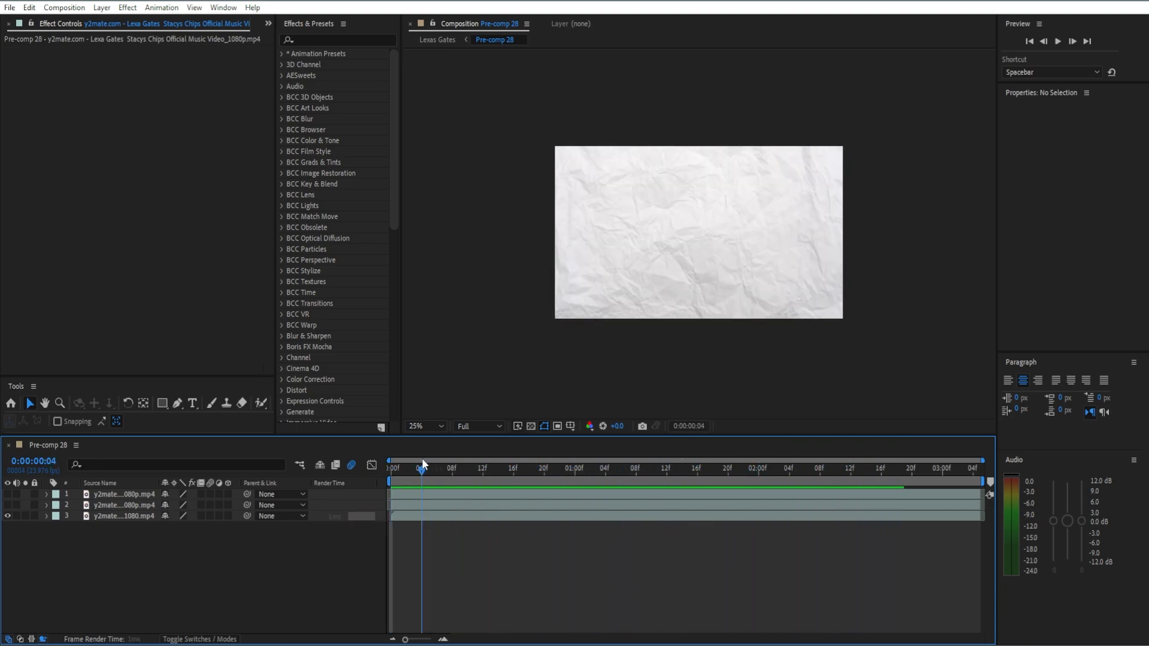
pyautogui.press('space')
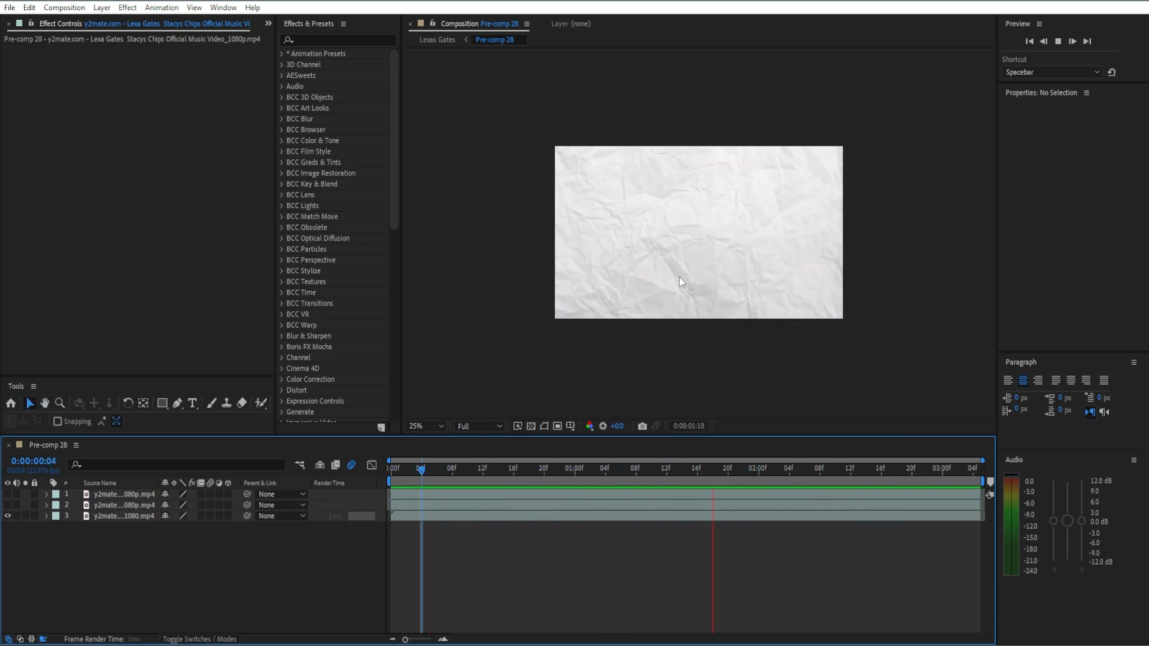
pyautogui.press('space')
pyautogui.moveTo(850, 476); pyautogui.dragTo(529, 473)
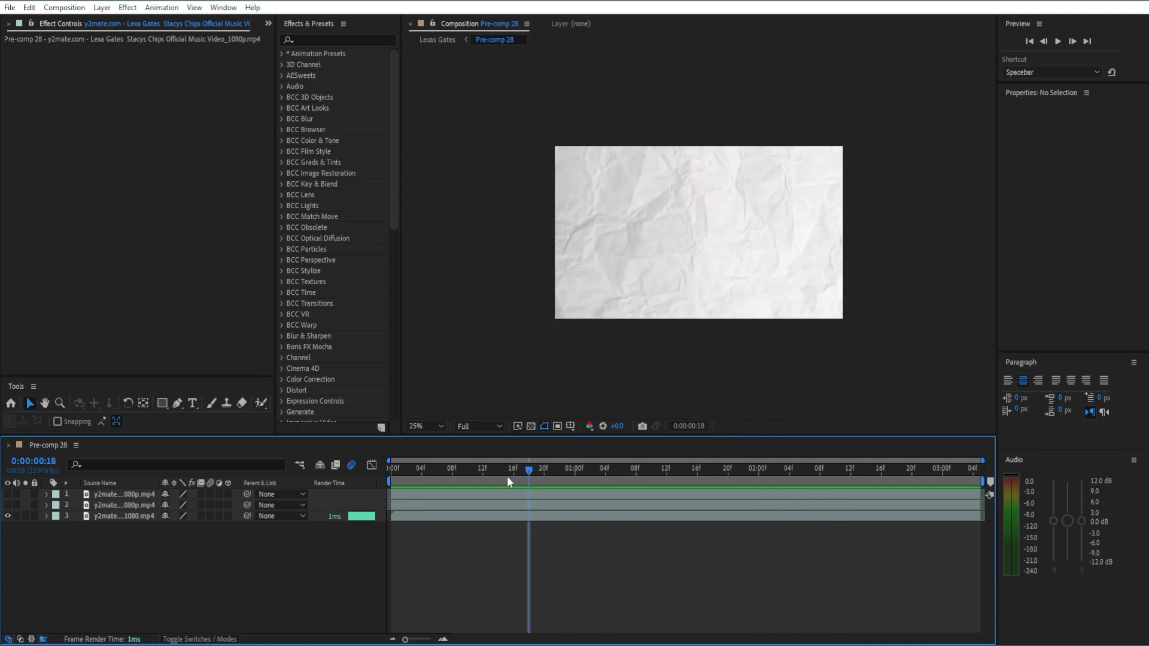
# Apply a Time Stretch with a stretch factor of 10 to the crumpled paper layer and preview it.
pyautogui.rightClick(518, 516)
pyautogui.moveTo(584, 204)
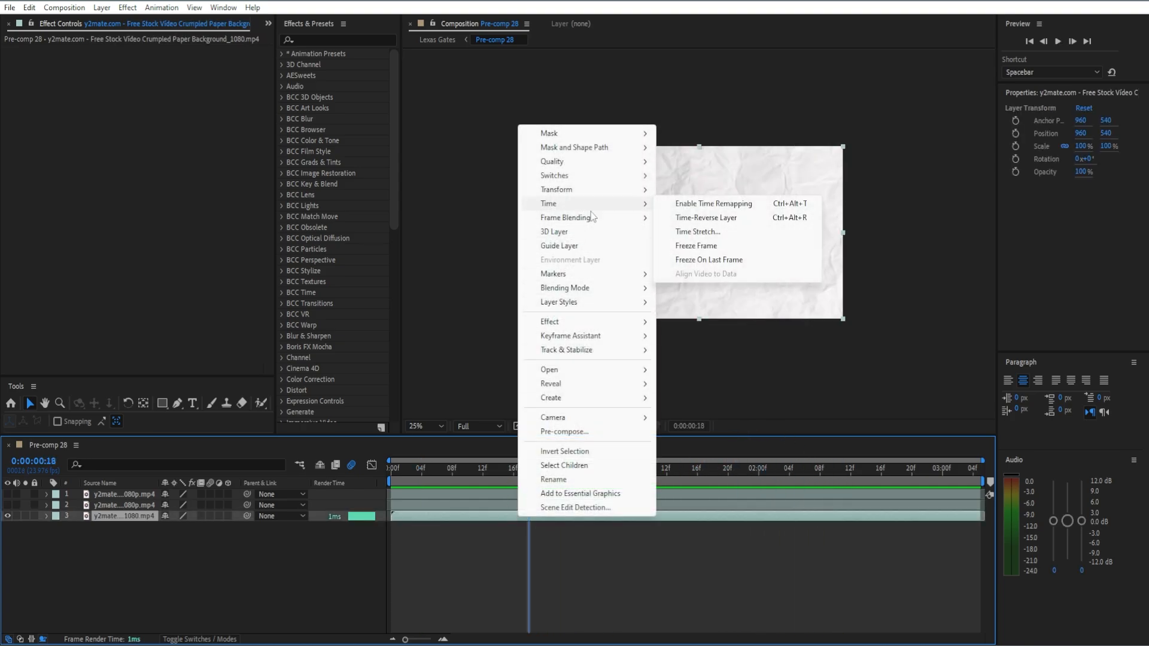
pyautogui.click(698, 231)
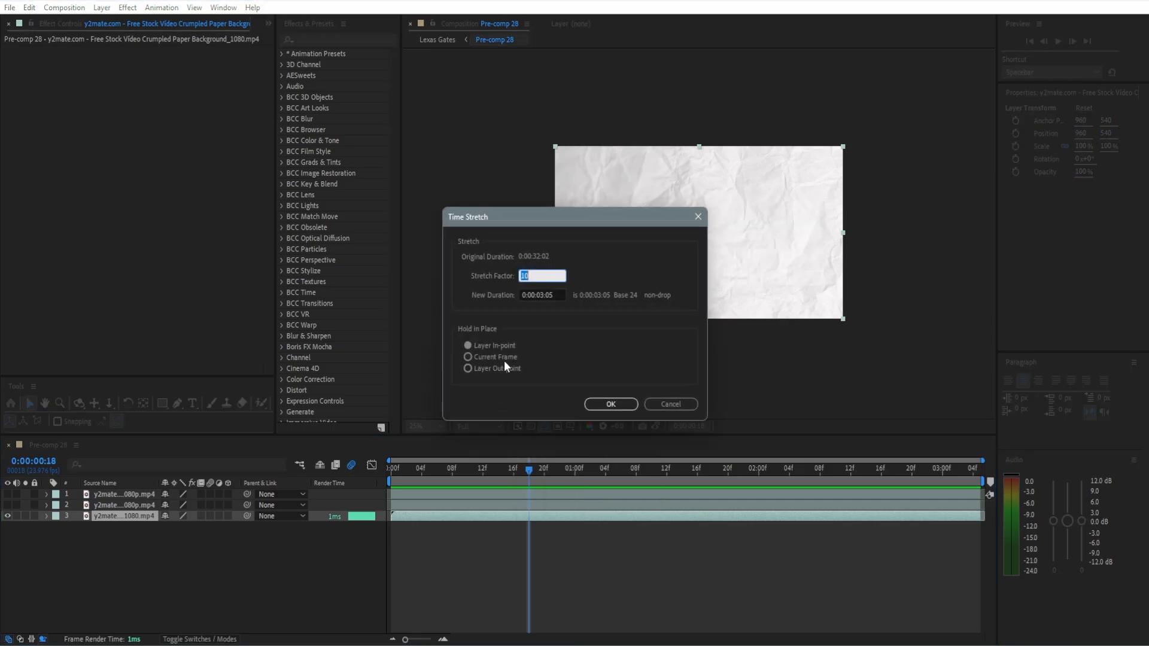
pyautogui.click(621, 405)
pyautogui.press('space')
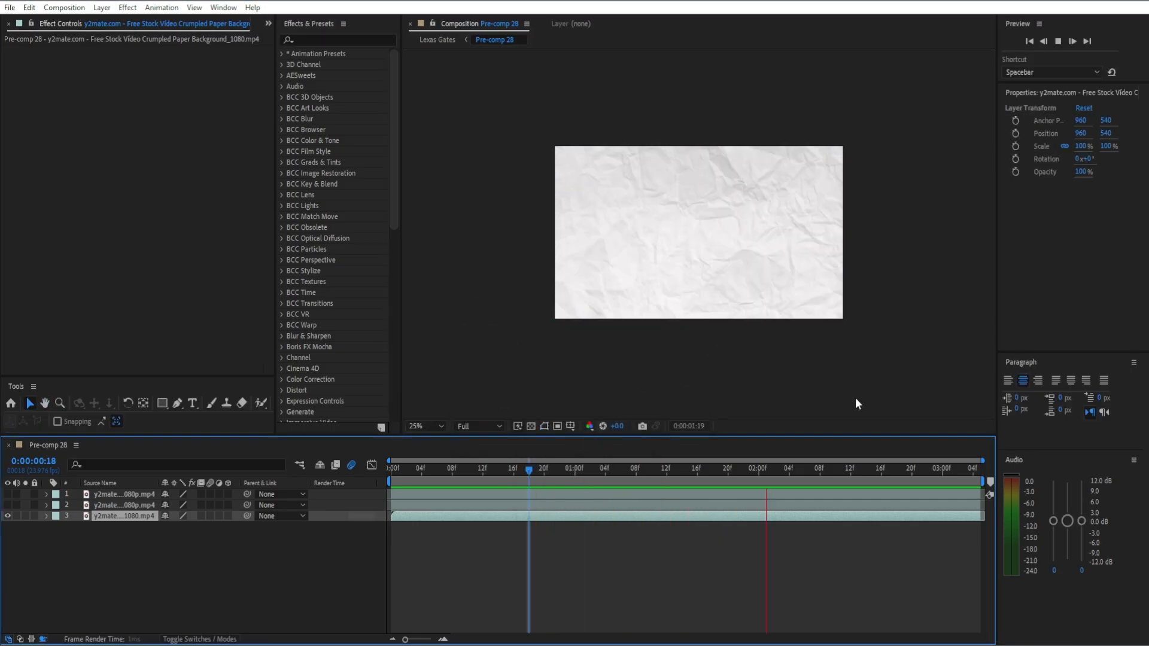
pyautogui.press('space')
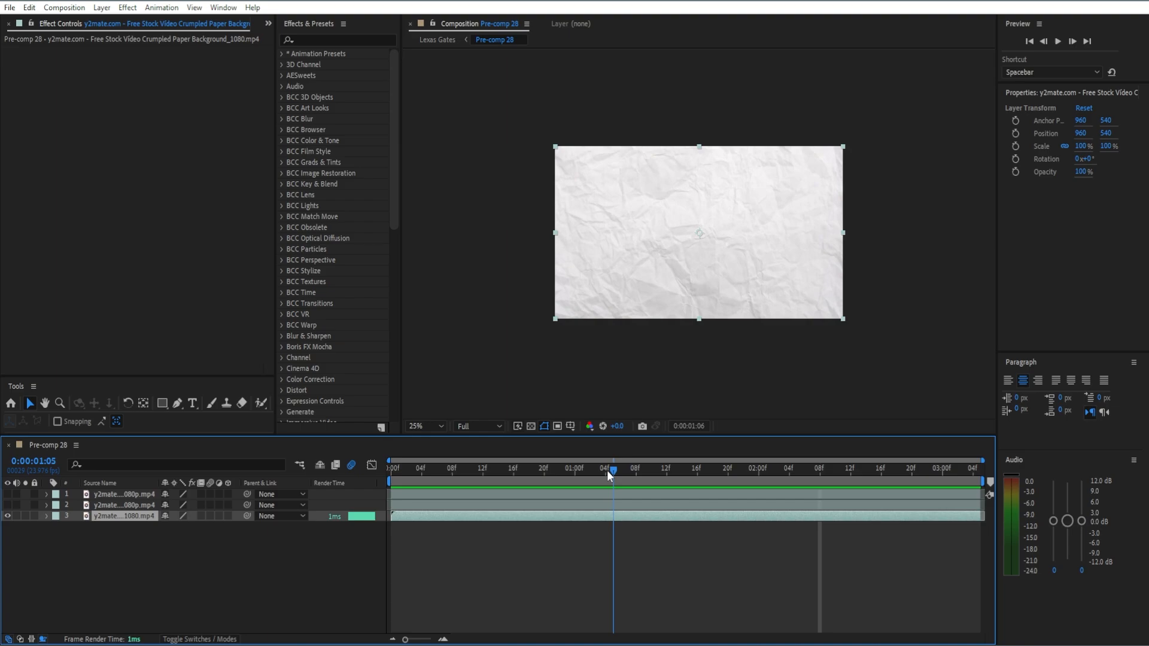
# Make the music video layer directly above the paper background visible again and select it.
pyautogui.click(502, 570)
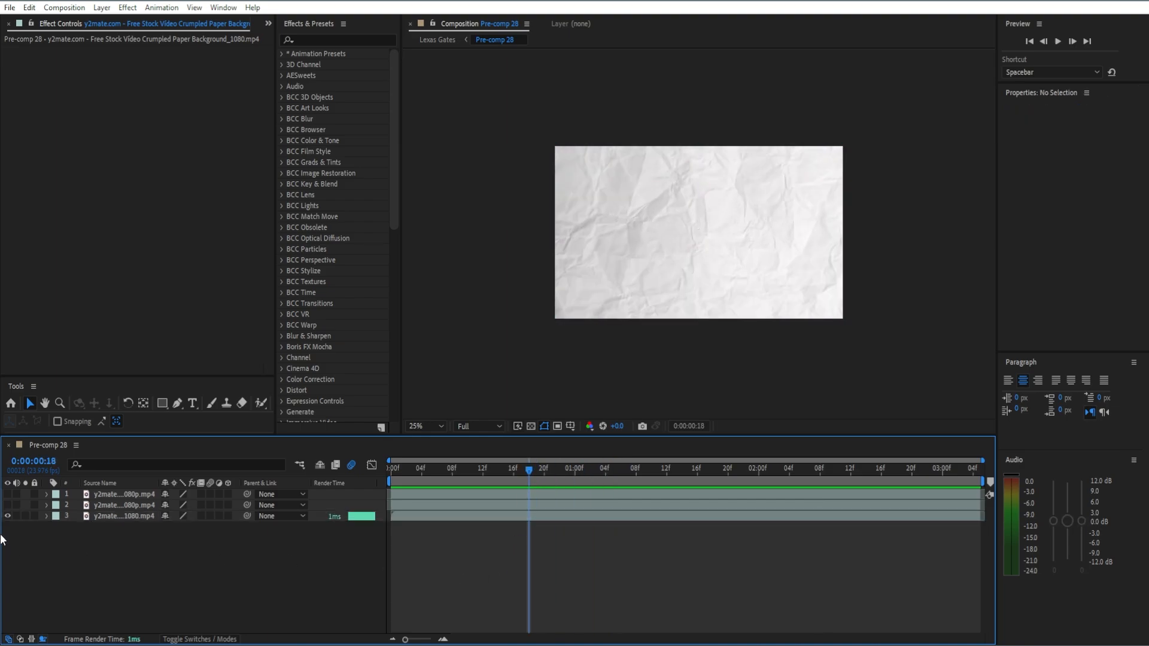
pyautogui.click(9, 505)
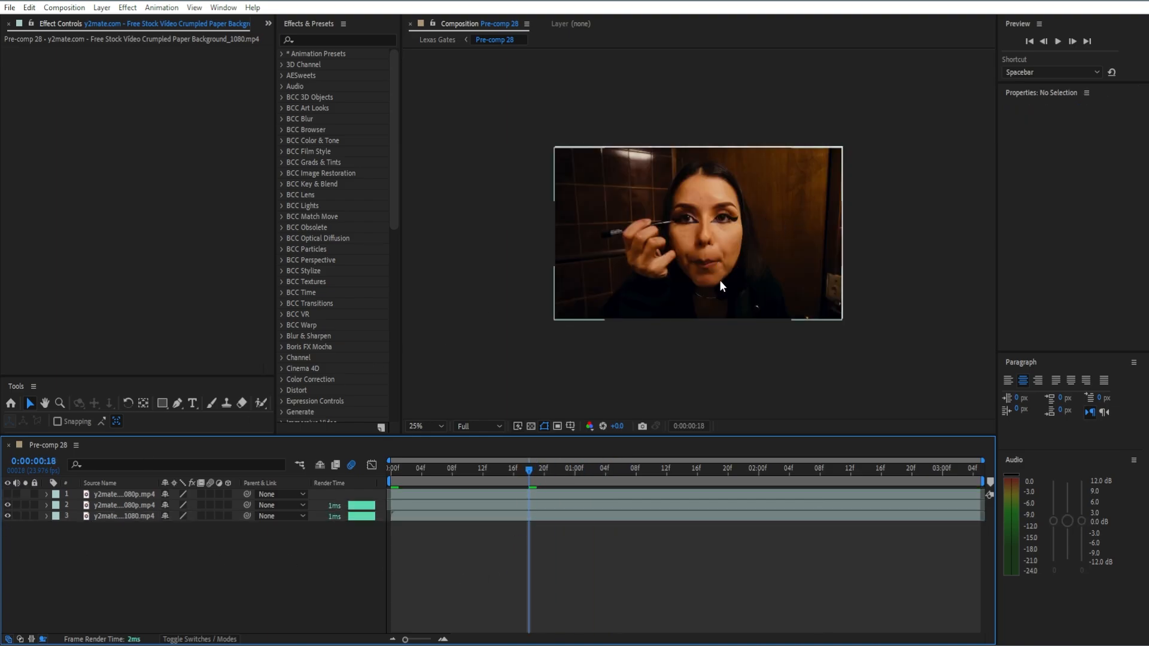
pyautogui.click(559, 509)
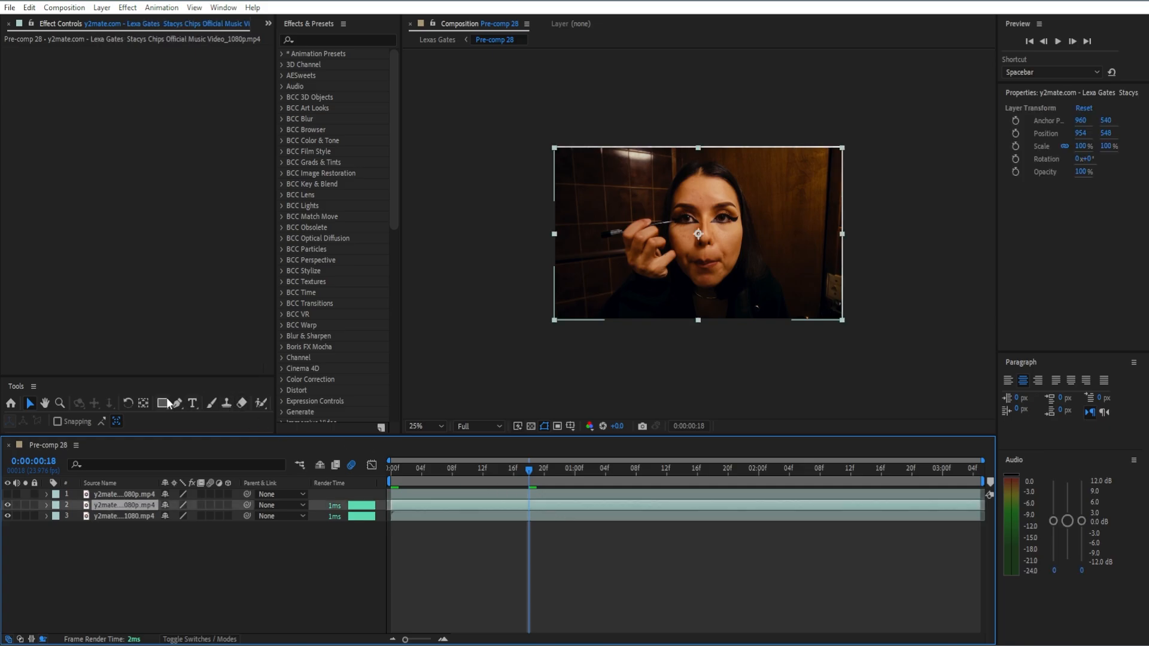
# At 0:00:00:00, draw a rectangular mask around the woman's mouth on the selected music video layer.
pyautogui.press('h')
pyautogui.scroll(6, 660, 272)
pyautogui.moveTo(673, 275); pyautogui.dragTo(657, 124)
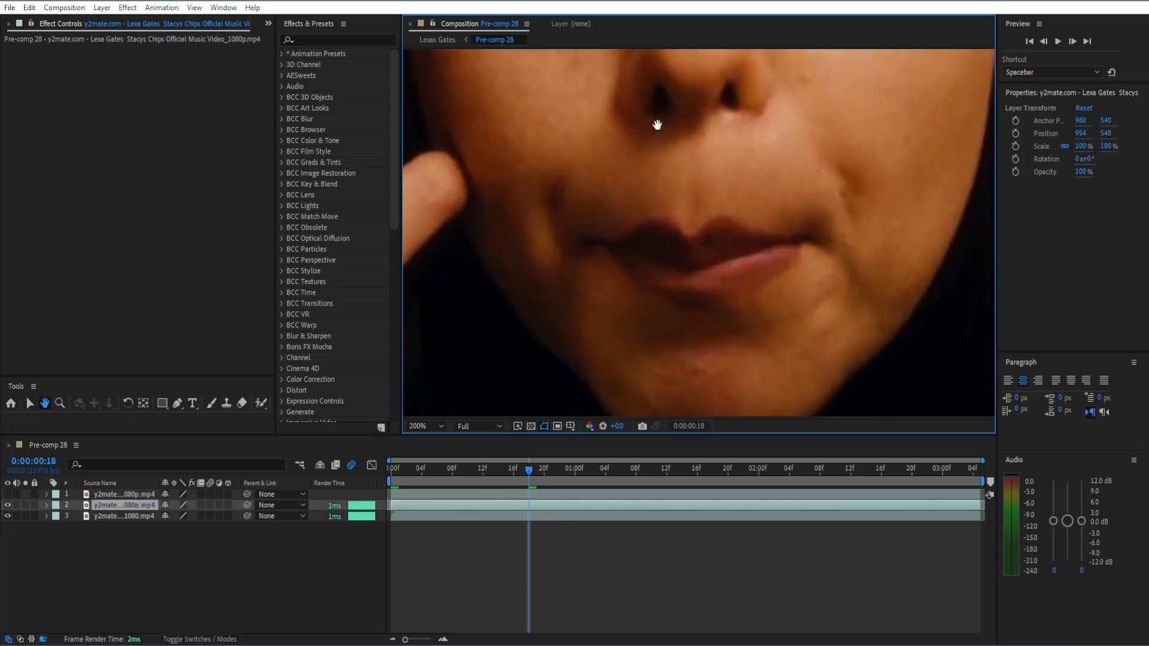
pyautogui.moveTo(607, 253); pyautogui.dragTo(608, 210)
pyautogui.press('q')
pyautogui.scroll(-4, 519, 187)
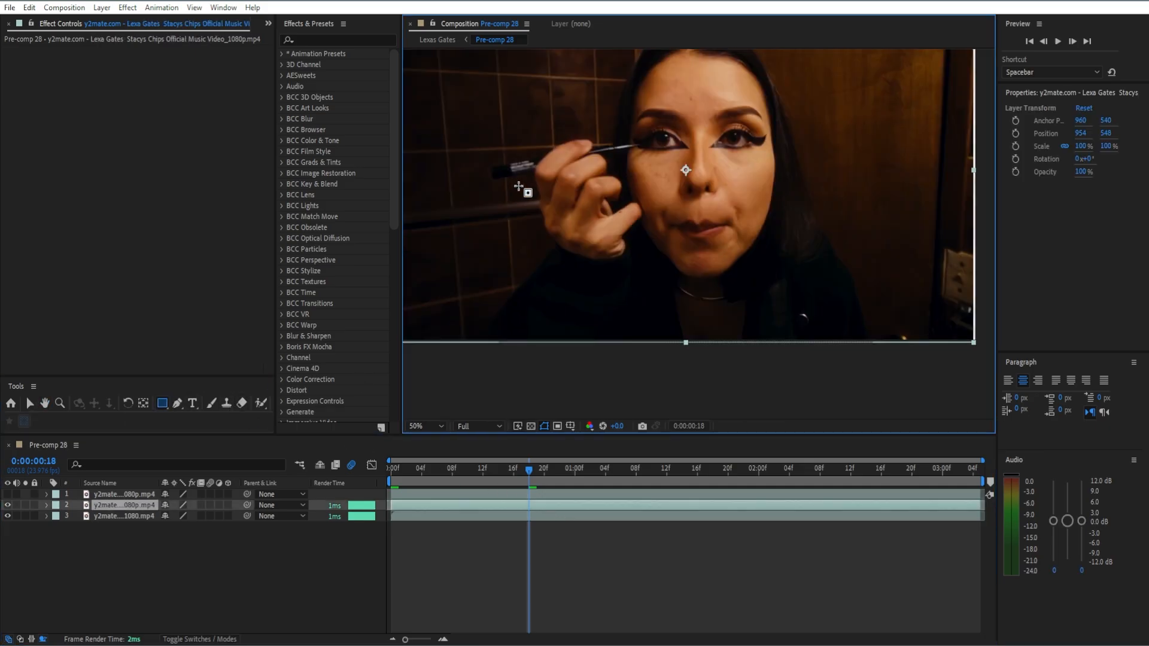
pyautogui.scroll(2, 519, 187)
pyautogui.moveTo(544, 476); pyautogui.dragTo(374, 485)
pyautogui.moveTo(578, 127); pyautogui.dragTo(806, 219)
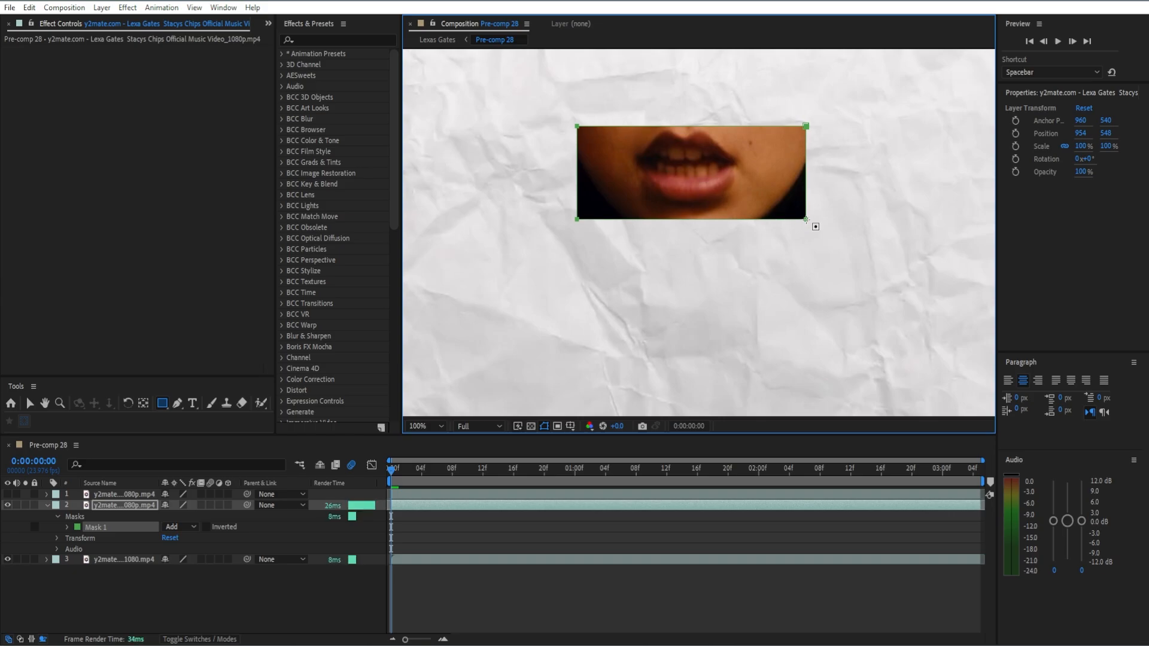
pyautogui.click(30, 404)
pyautogui.scroll(-4, 643, 272)
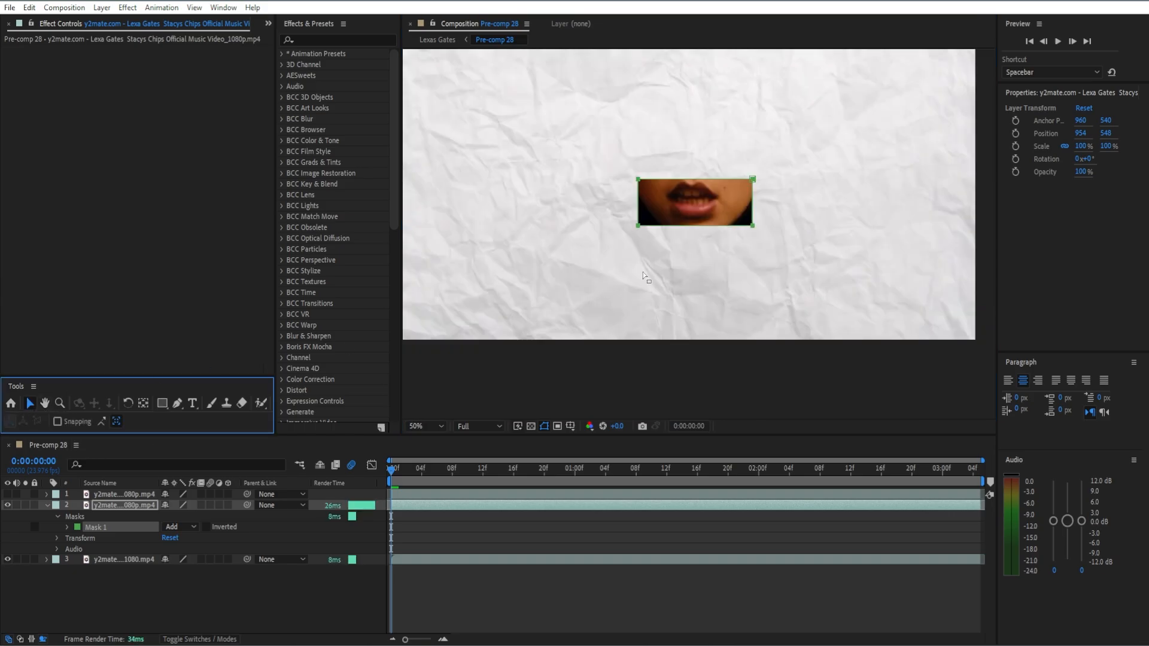
# Pre-compose the masked mouth layer, moving all attributes into the new composition.
pyautogui.click(699, 219)
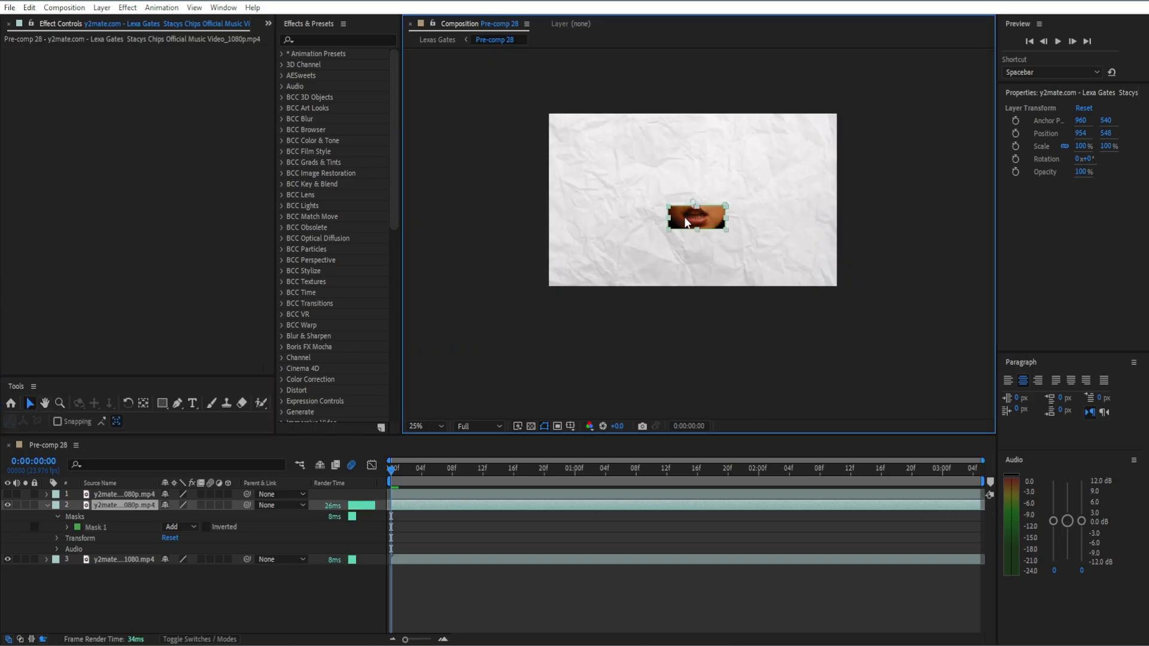
pyautogui.hotkey('ctrl', '`')
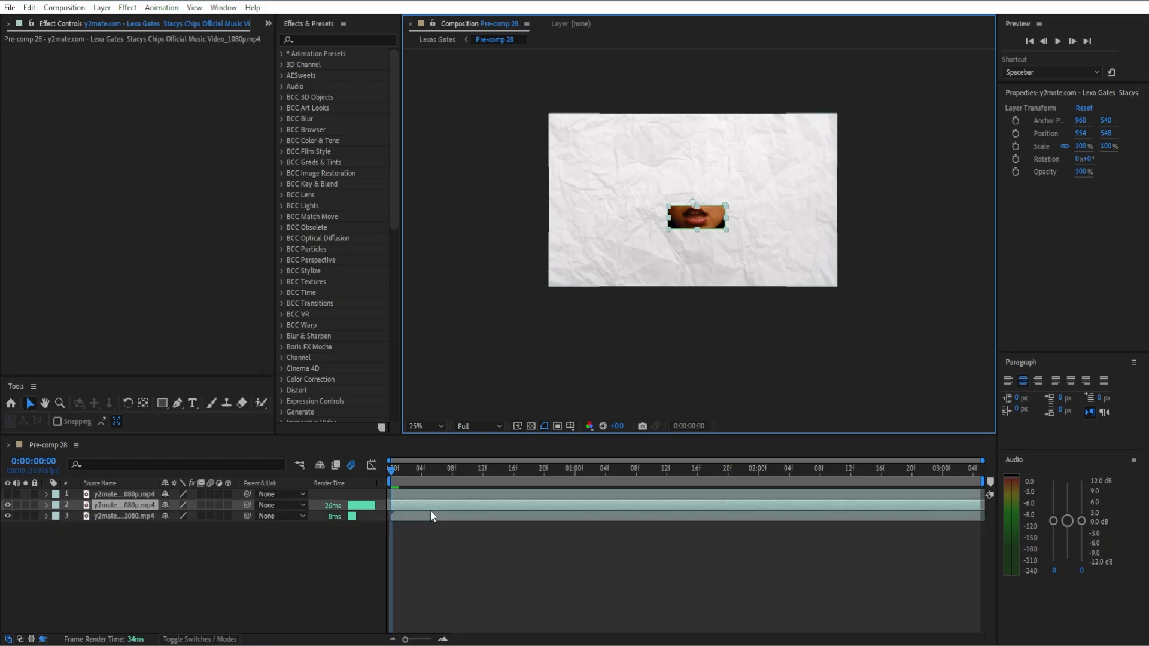
pyautogui.rightClick(438, 507)
pyautogui.click(485, 422)
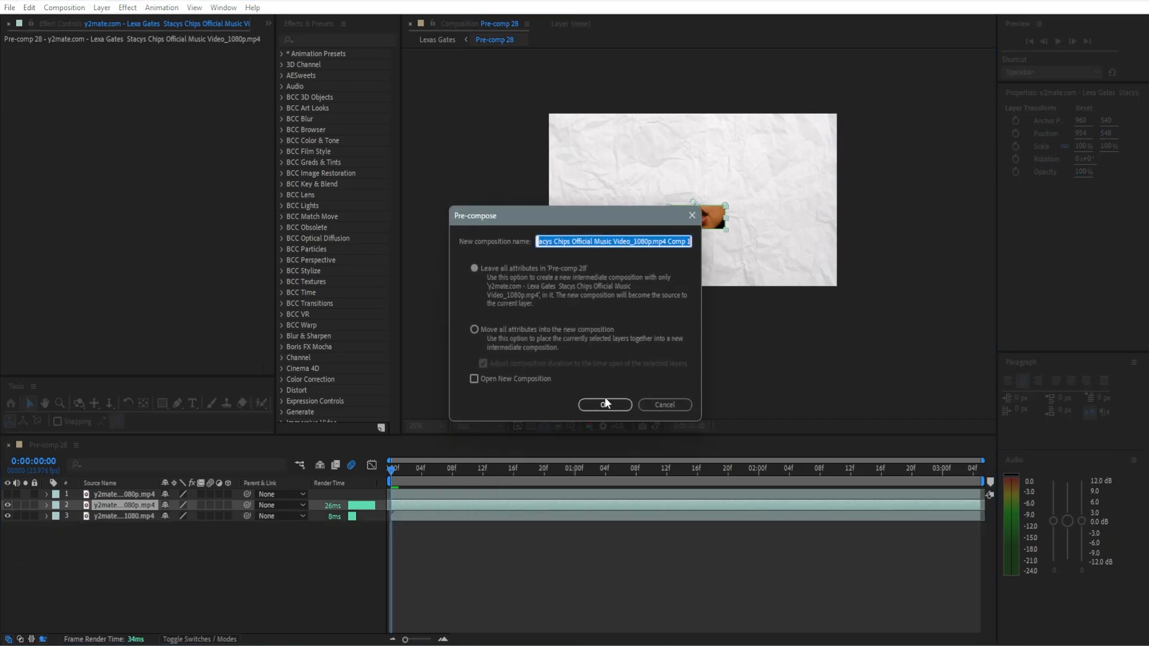
pyautogui.click(561, 331)
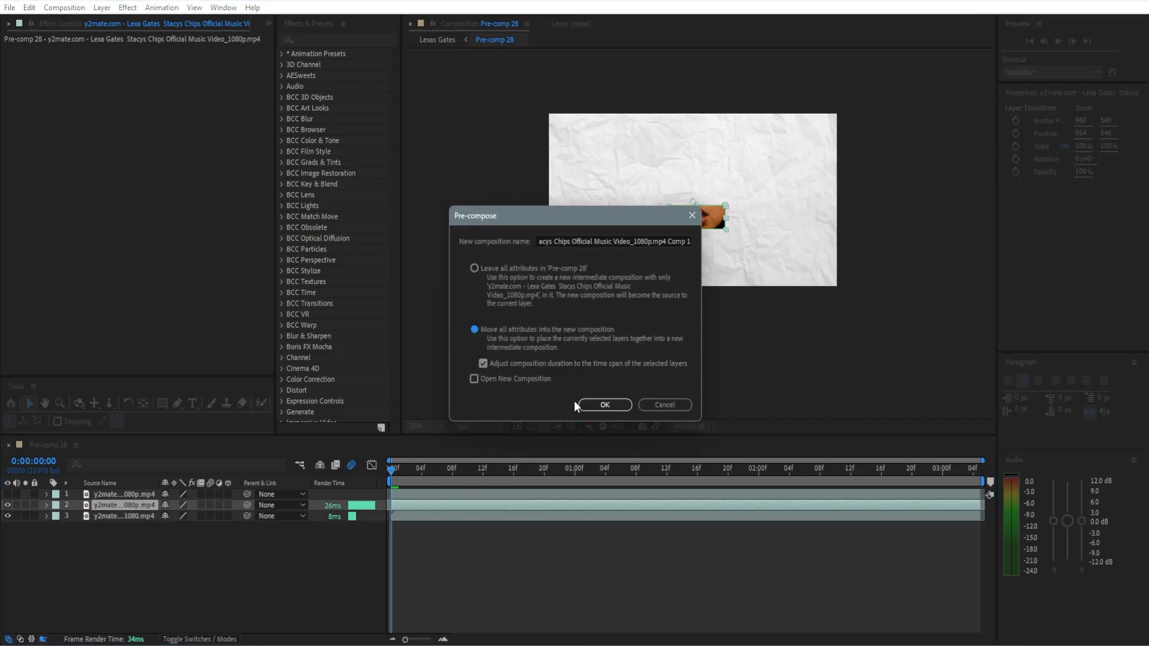
pyautogui.click(602, 405)
pyautogui.moveTo(446, 502); pyautogui.dragTo(477, 505)
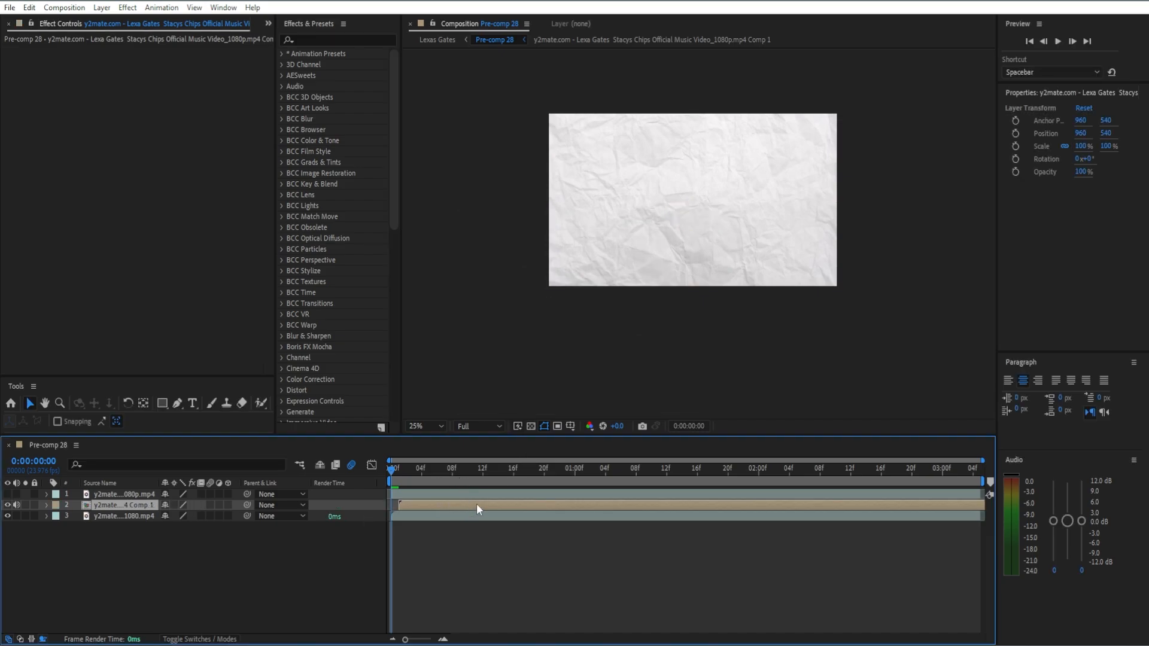
pyautogui.hotkey('ctrl', 'z')
pyautogui.moveTo(717, 222)
pyautogui.mouseDown()
pyautogui.moveTo(742, 221)
pyautogui.moveTo(707, 221)
pyautogui.mouseUp()
pyautogui.hotkey('ctrl', 'z')
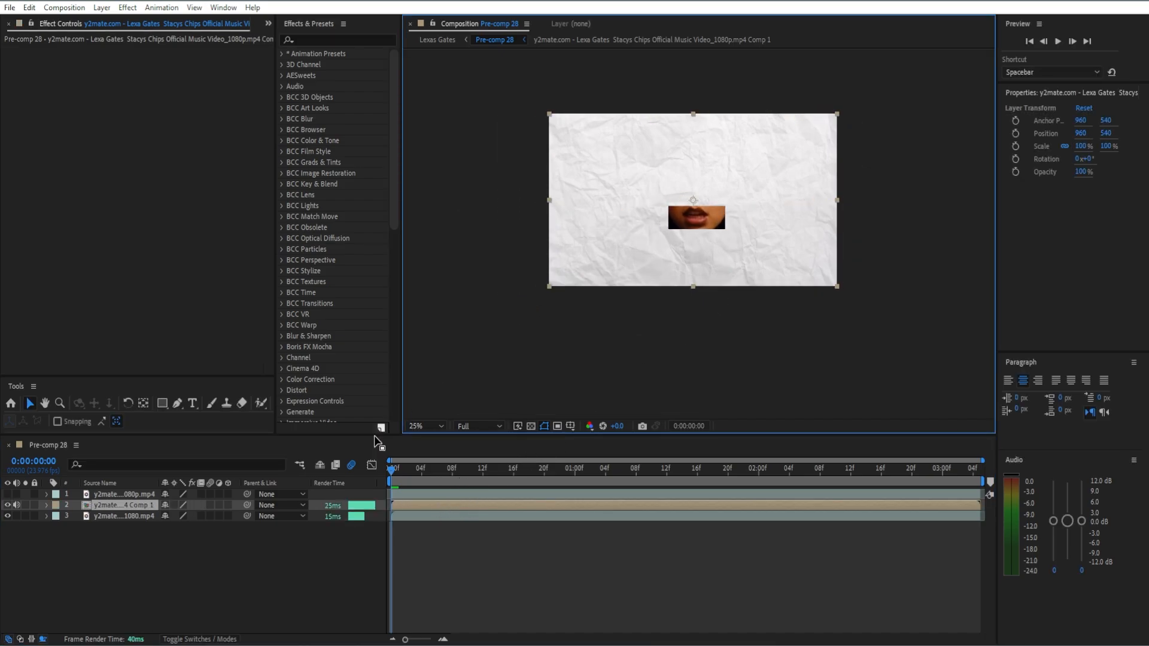
# Show and select the top music video layer and activate the Rectangle tool for masking the face.
pyautogui.click(439, 496)
pyautogui.click(7, 494)
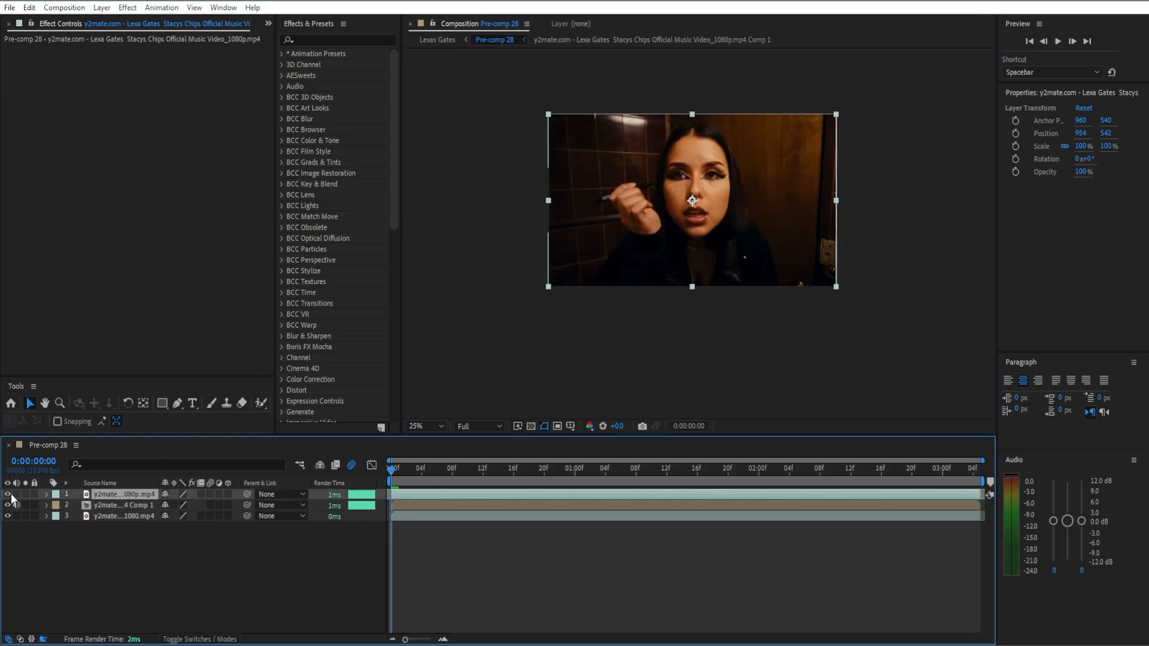
pyautogui.press('.')
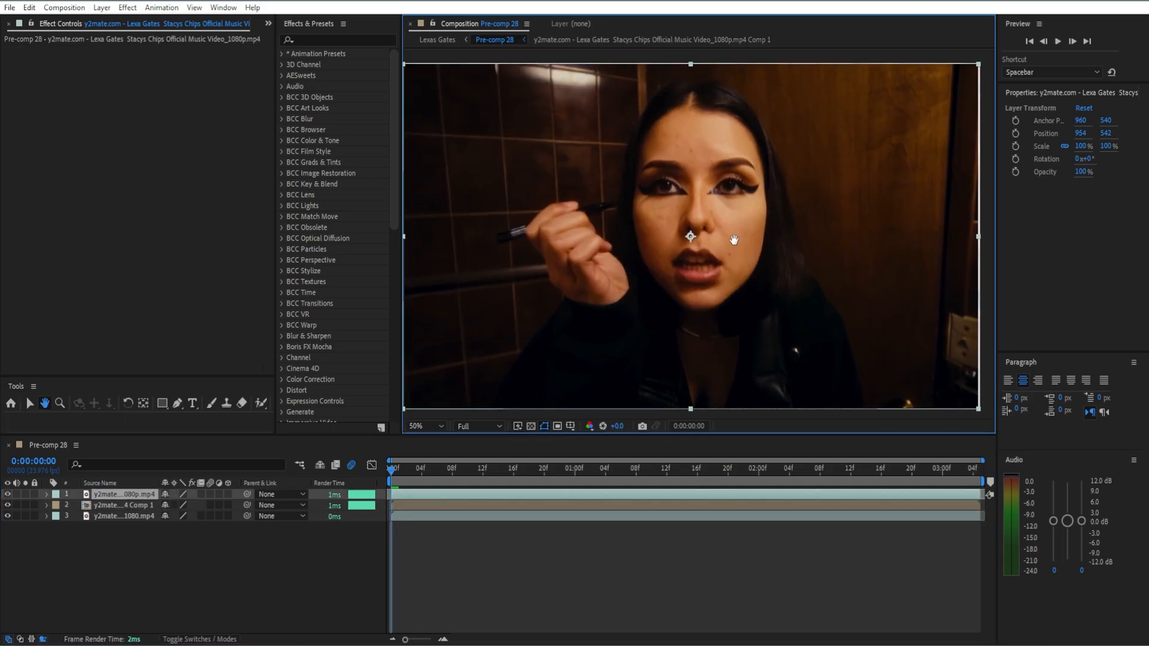
pyautogui.press('.')
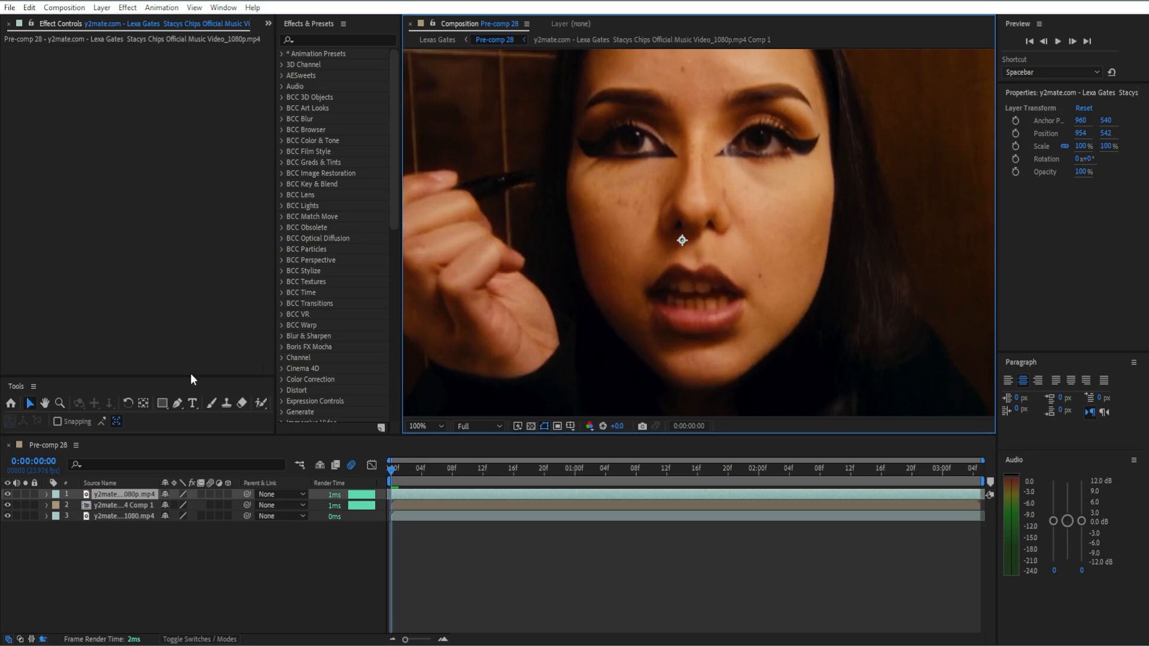
pyautogui.click(162, 404)
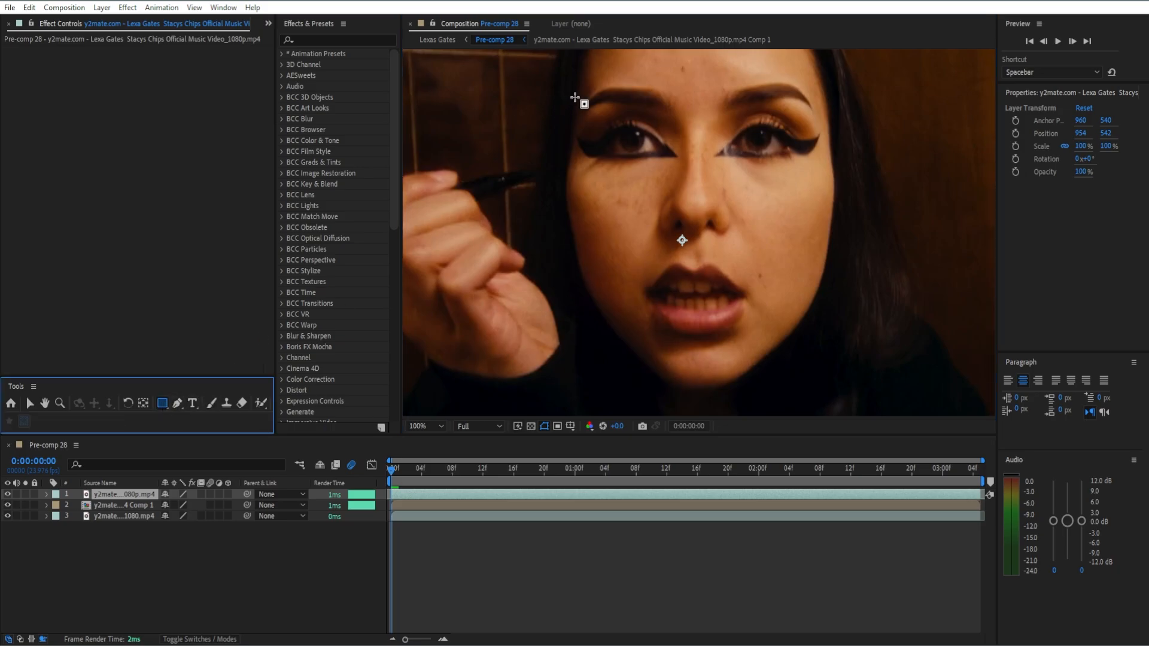
pyautogui.moveTo(574, 97); pyautogui.dragTo(817, 192)
pyautogui.hotkey('ctrl', 'z')
pyautogui.hotkey('ctrl', 'shift', 'z')
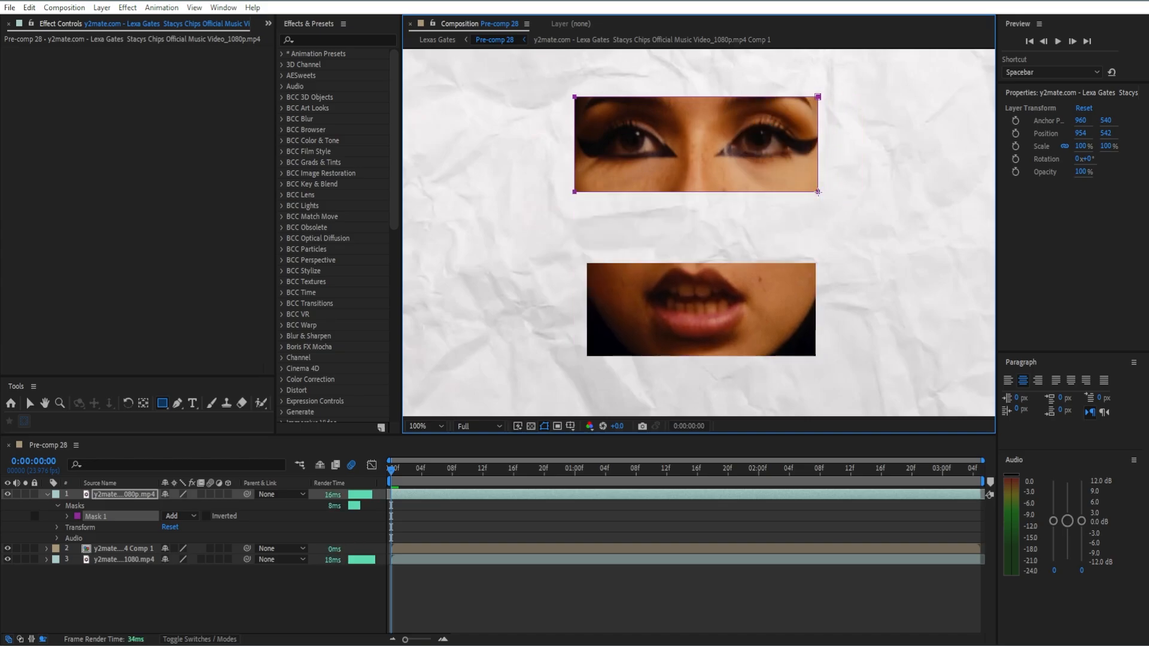
pyautogui.hotkey('ctrl', 'z')
pyautogui.hotkey('ctrl', 'shift', 'z')
pyautogui.press('Delete')
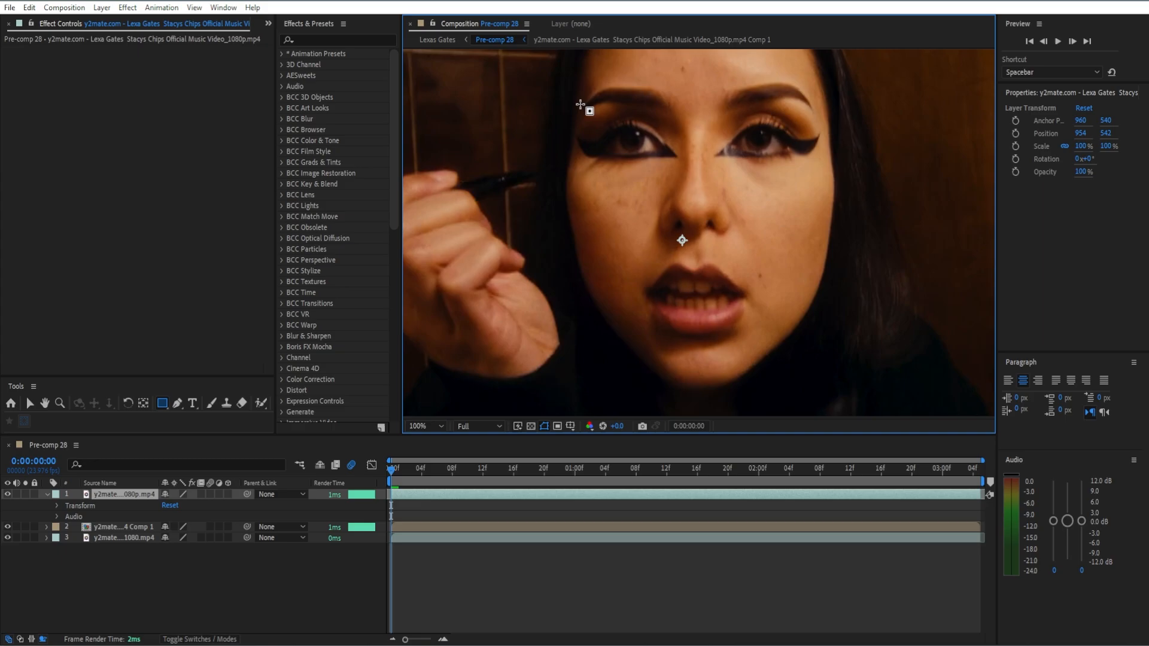
pyautogui.hotkey('ctrl', 'z')
pyautogui.moveTo(576, 105); pyautogui.dragTo(816, 197)
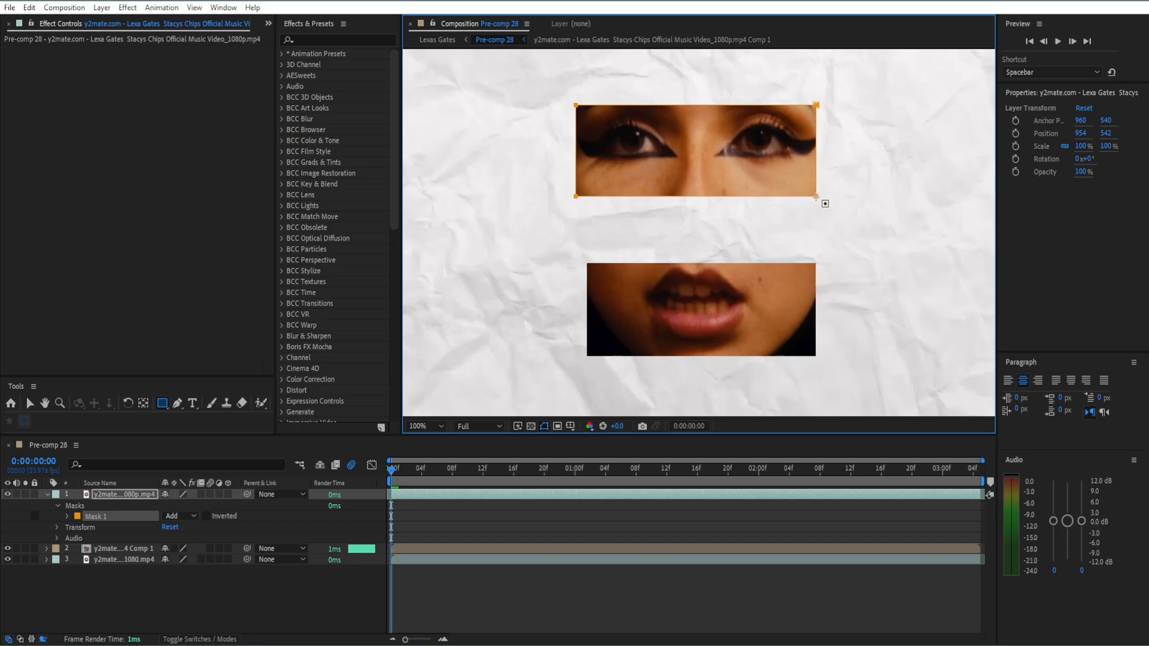
pyautogui.press('Delete')
# Draw a rectangular mask around the eyes and eyebrows on the top layer, about as wide as the mouth cutout.
pyautogui.moveTo(584, 87); pyautogui.dragTo(820, 178)
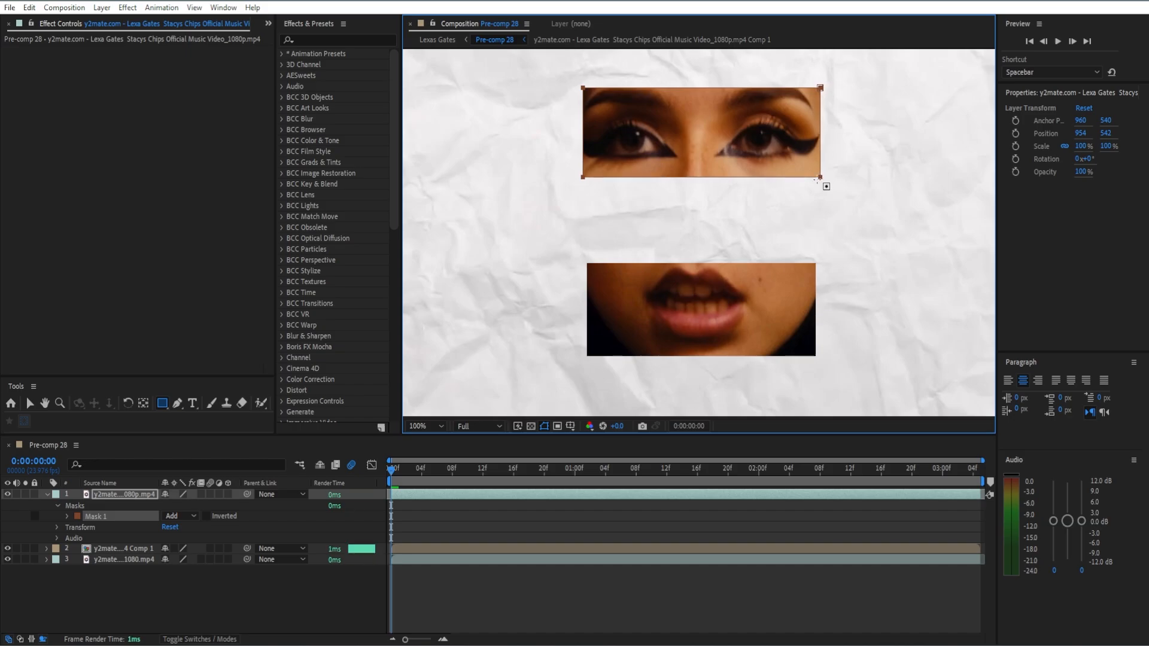
pyautogui.click(30, 404)
pyautogui.press('u')
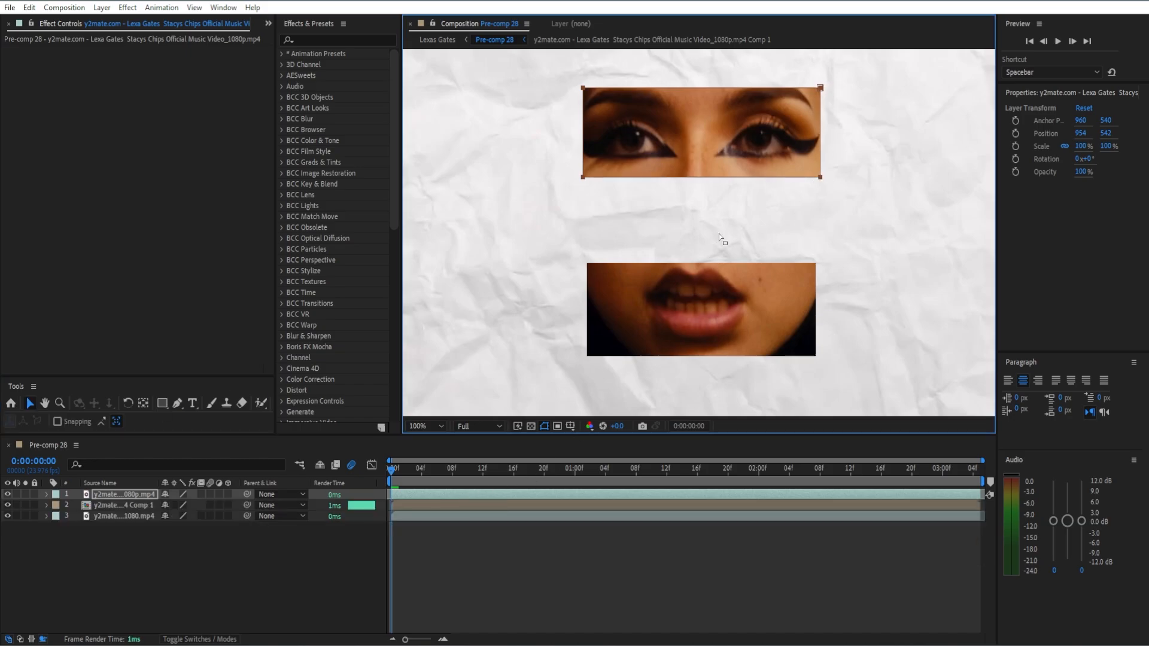
# Move the masked eyes layer to about 953, 628, just above the mouth cutout, and extend the mask's lower and upper edges slightly.
pyautogui.click(754, 151)
pyautogui.moveTo(665, 172); pyautogui.dragTo(690, 200)
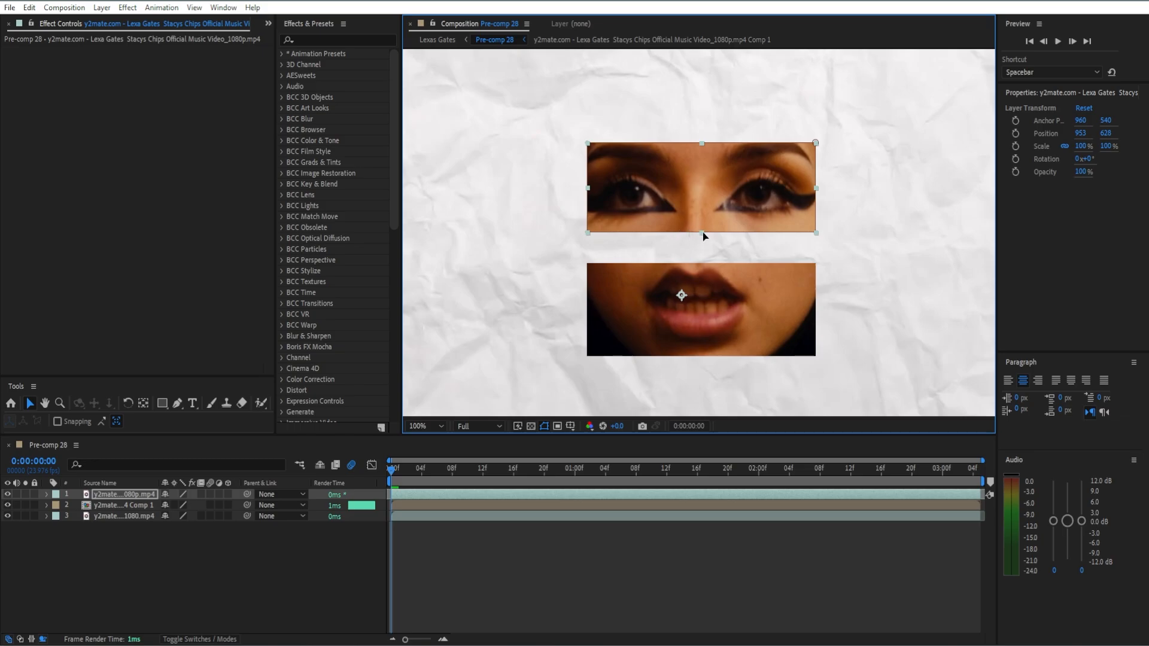
pyautogui.moveTo(702, 234); pyautogui.dragTo(703, 237)
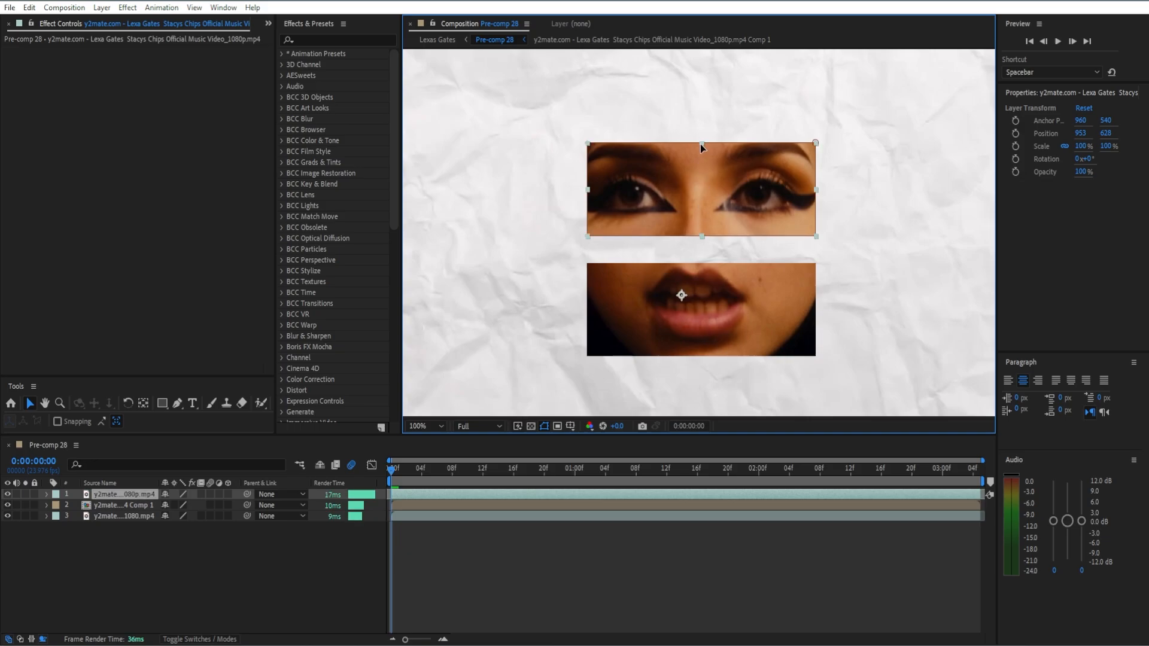
pyautogui.moveTo(702, 144); pyautogui.dragTo(699, 136)
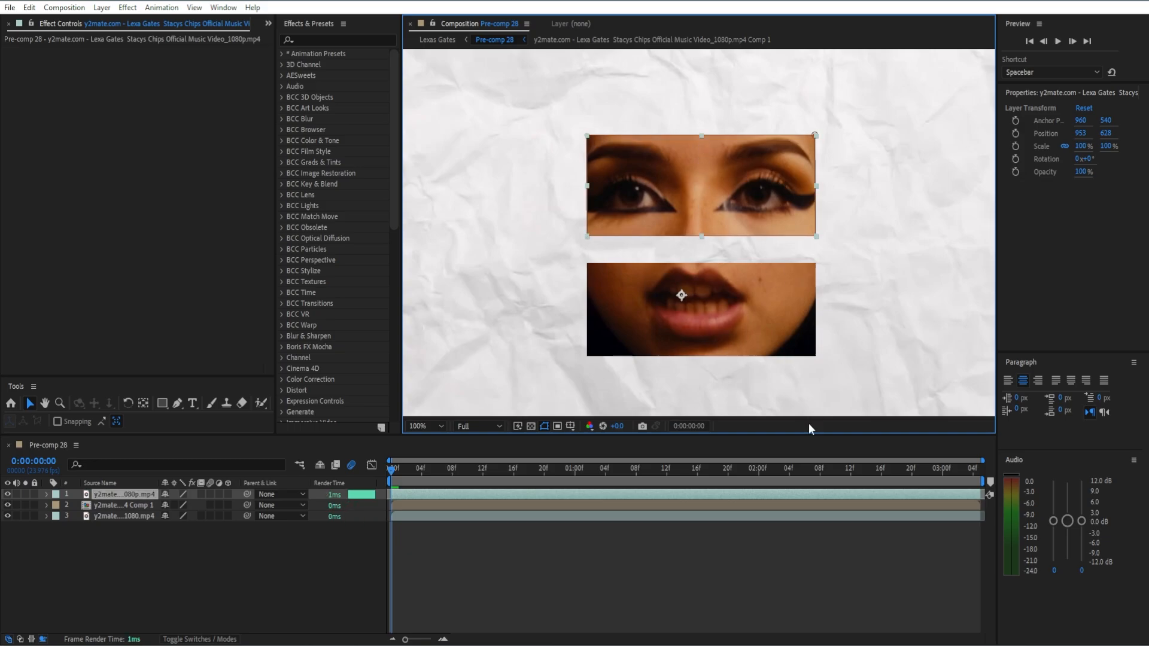
# Pre-compose the masked eyes layer with all attributes moved into the new composition.
pyautogui.rightClick(623, 493)
pyautogui.click(662, 412)
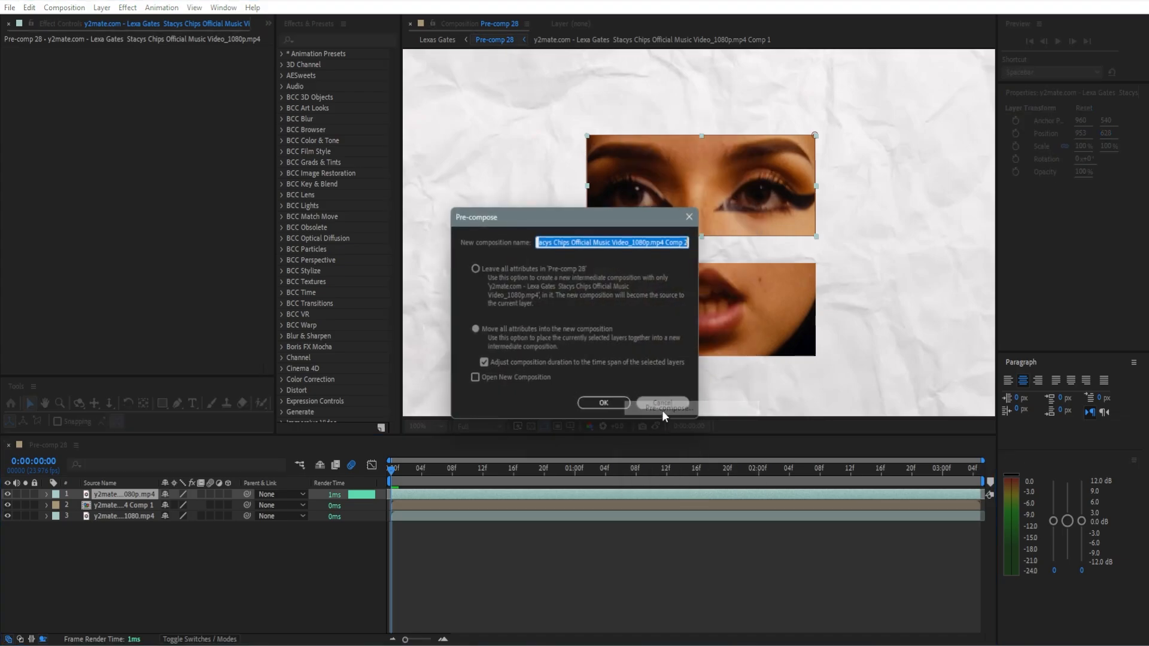
pyautogui.click(605, 405)
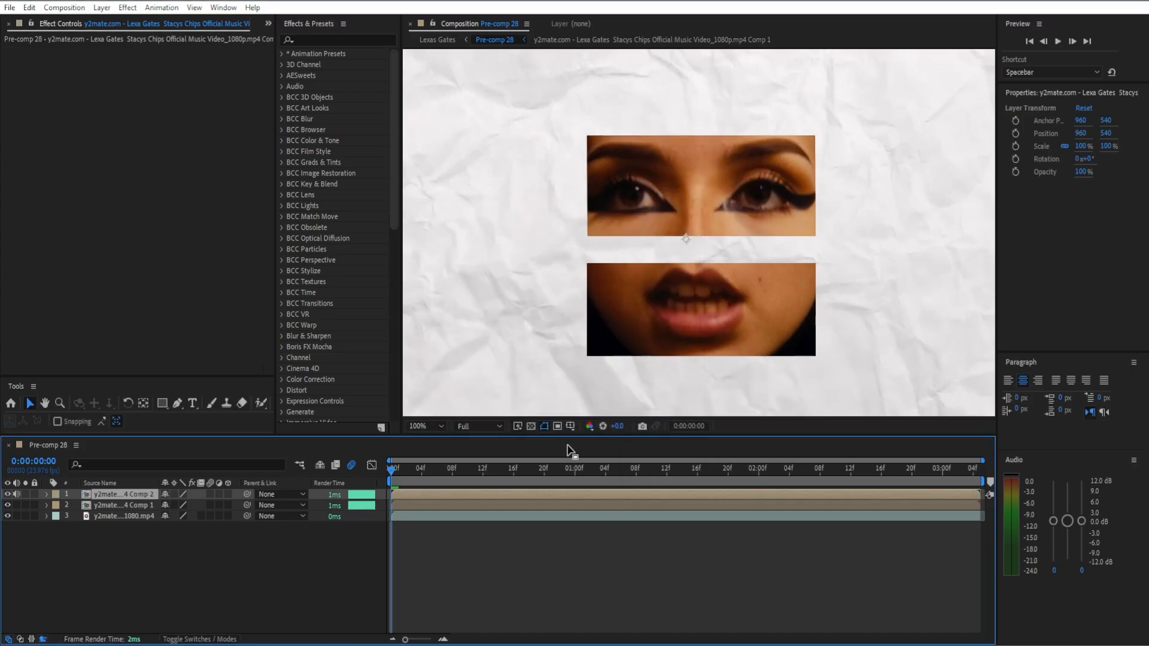
# Apply the Posterize Time effect to the eyes pre-comp and set its frame rate to 12.
pyautogui.click(310, 36)
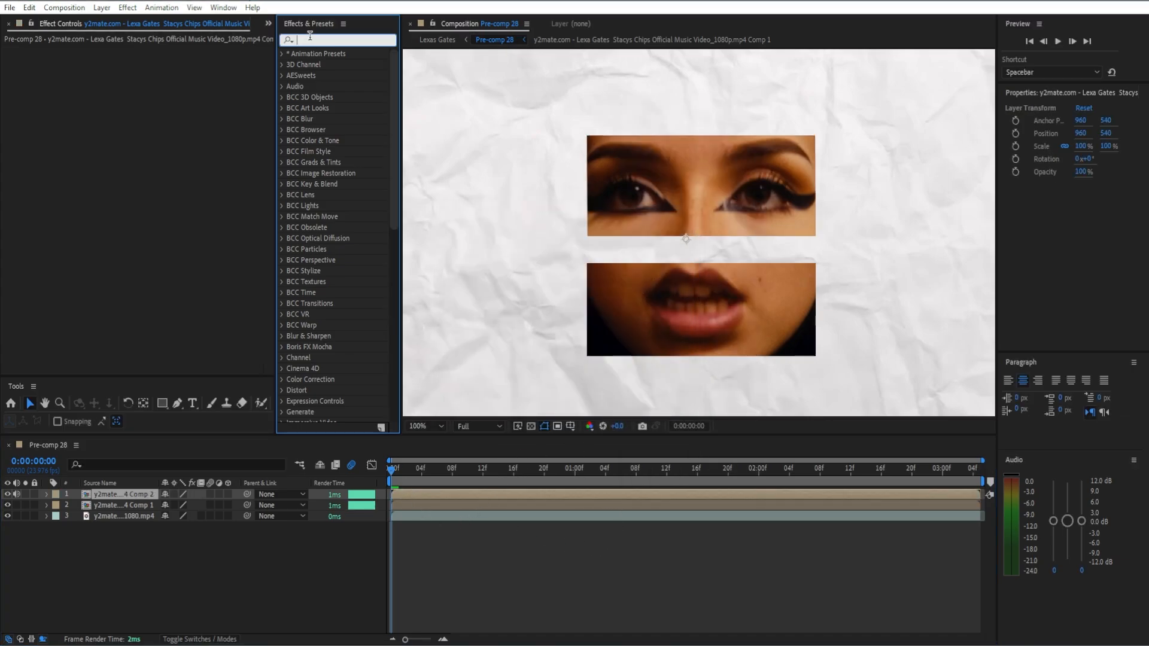
pyautogui.write('post')
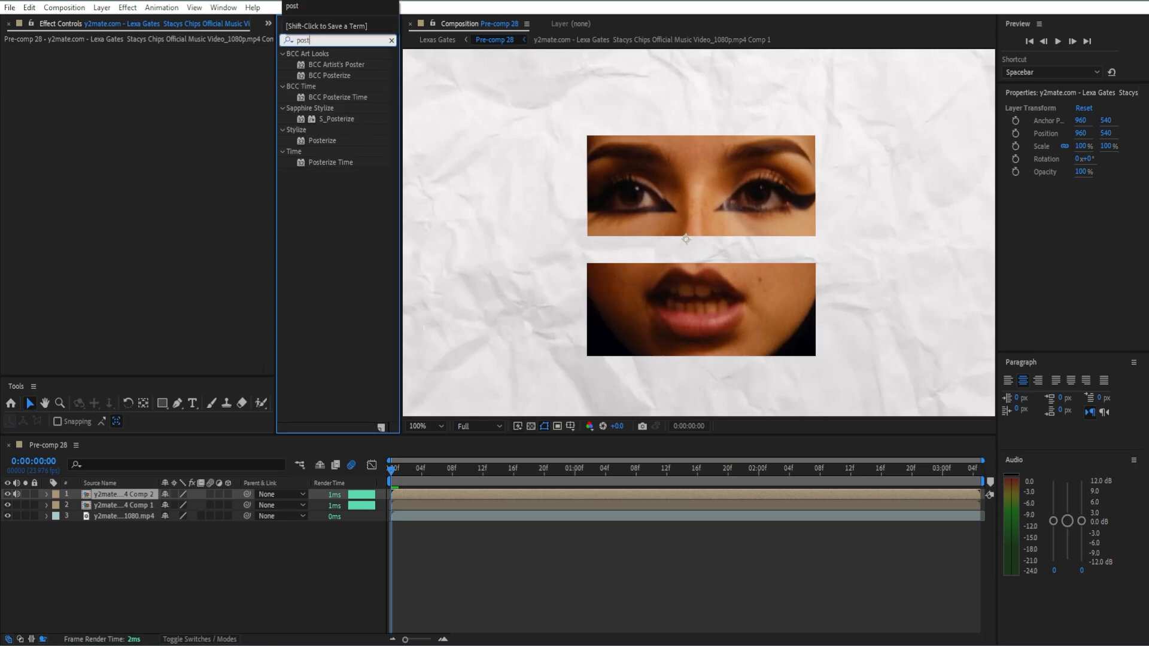
pyautogui.moveTo(342, 168); pyautogui.dragTo(183, 191)
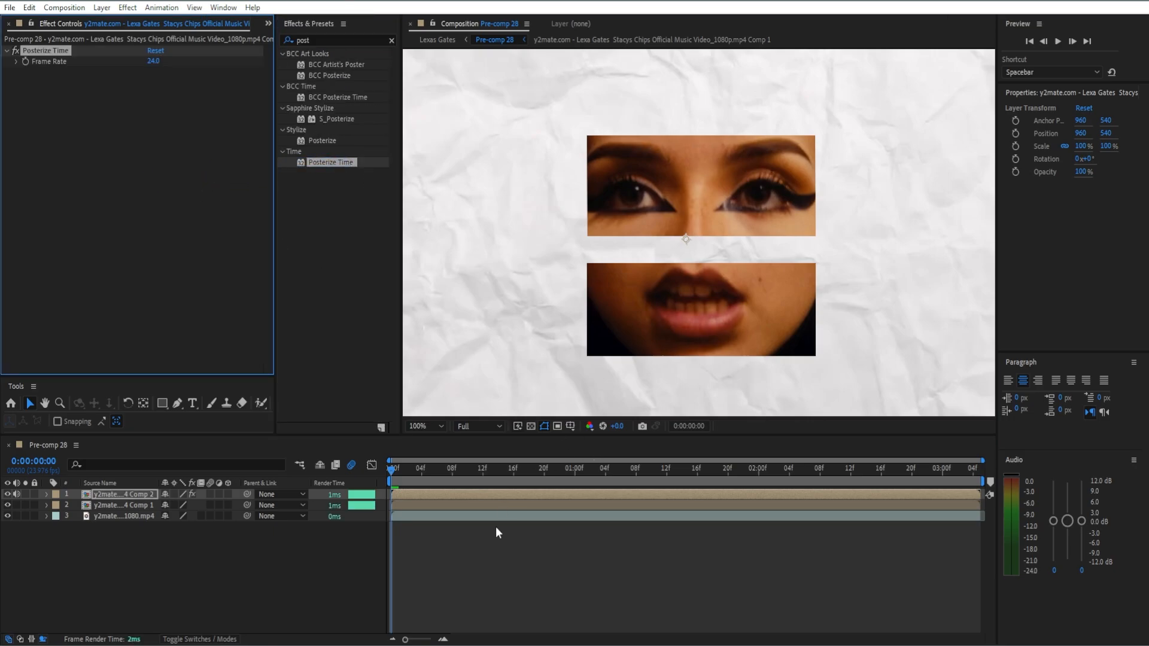
pyautogui.click(154, 61)
pyautogui.press('Return')
# Paste the Posterize Time effect onto the mouth pre-comp and the crumpled paper background layer.
pyautogui.click(465, 509)
pyautogui.hotkey('ctrl', 'v')
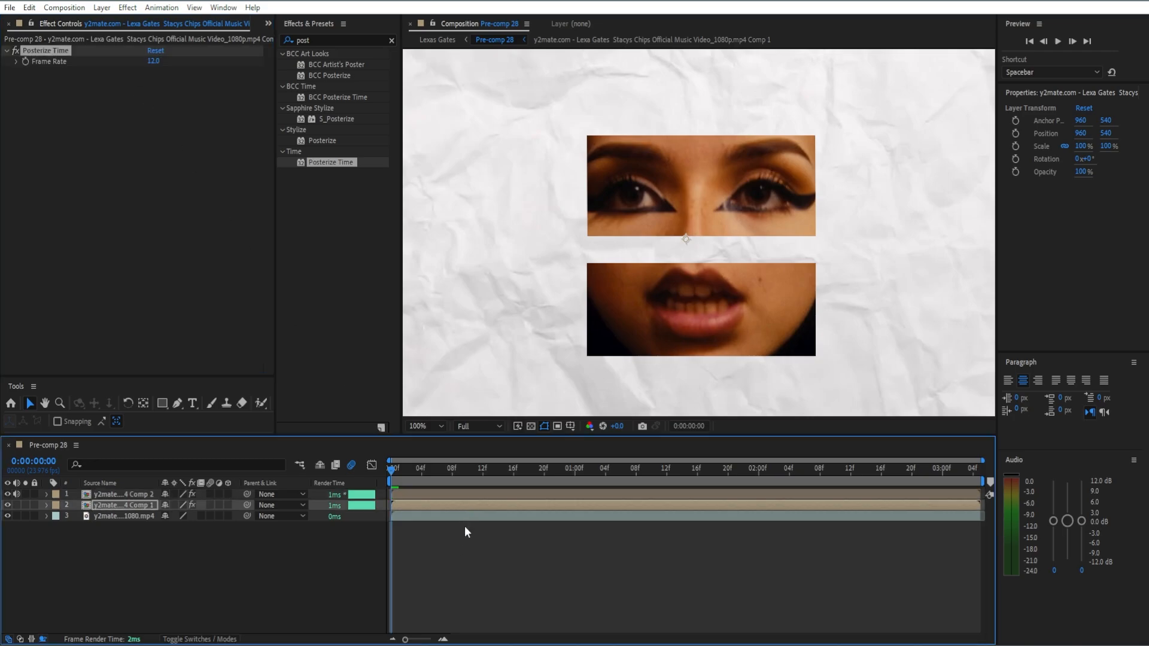
pyautogui.click(470, 525)
pyautogui.click(479, 516)
pyautogui.hotkey('ctrl', 'v')
pyautogui.click(489, 548)
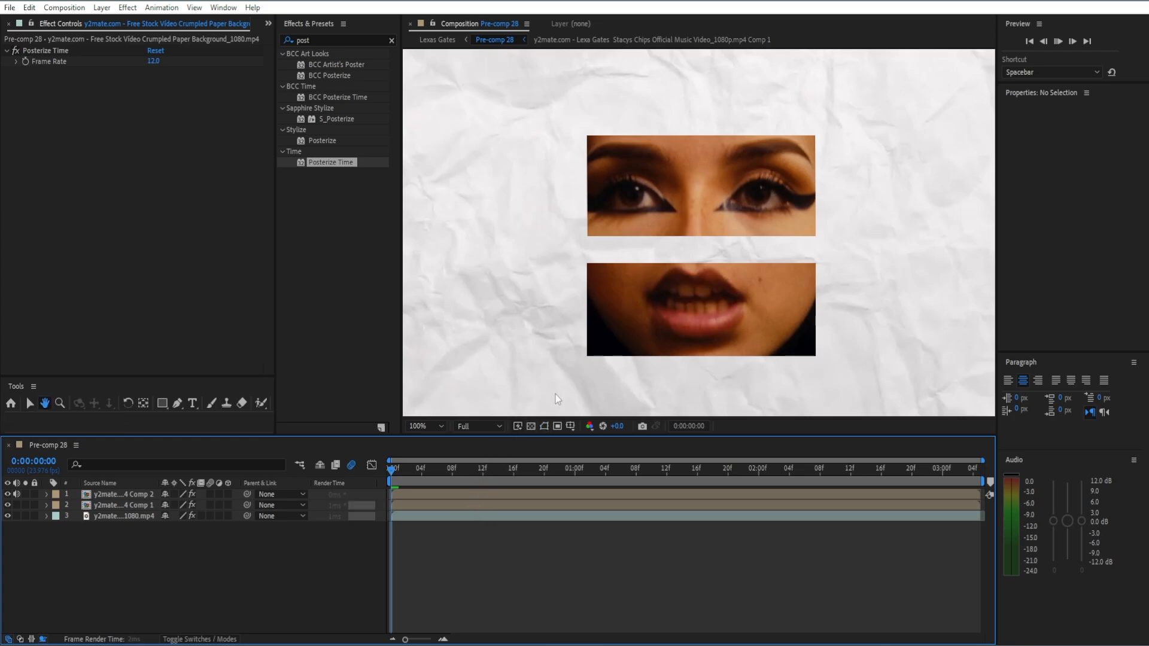
# Undo the Posterize Time effects, the eyes cutout and the mouth pre-comp, back to the masked mouth layer with the top video layer hidden.
pyautogui.moveTo(569, 469); pyautogui.dragTo(697, 473)
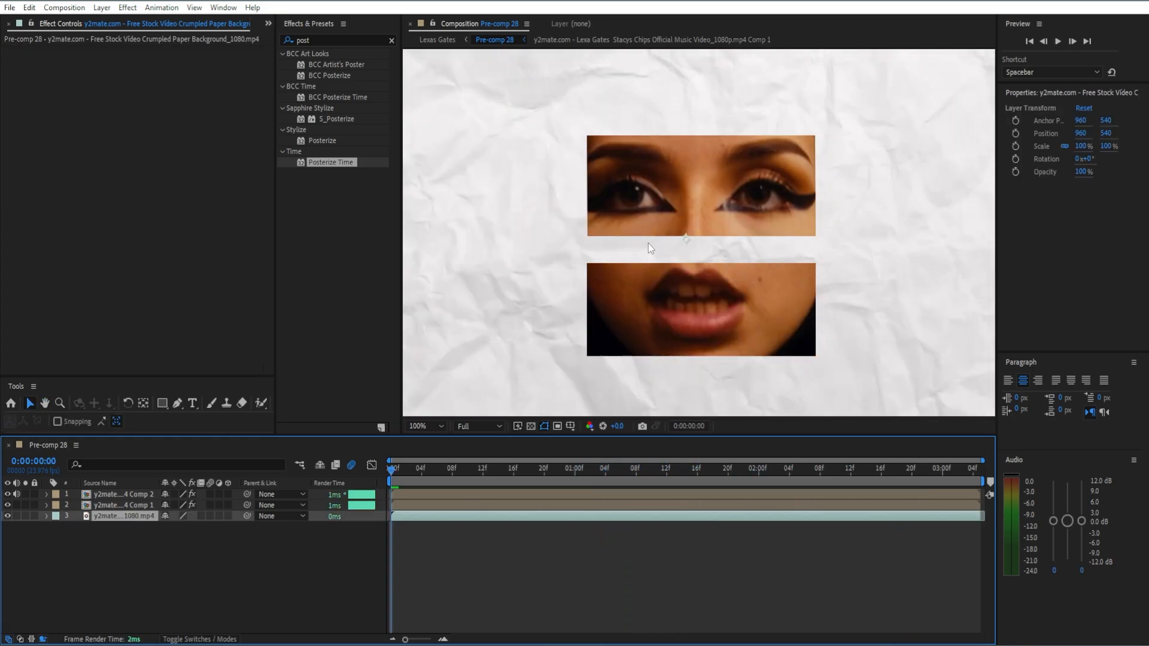
pyautogui.click(648, 243)
pyautogui.hotkey('ctrl', 'z')
pyautogui.hotkey('ctrl', 'z')
pyautogui.hotkey('ctrl', 'z')
pyautogui.hotkey('ctrl', 'z')
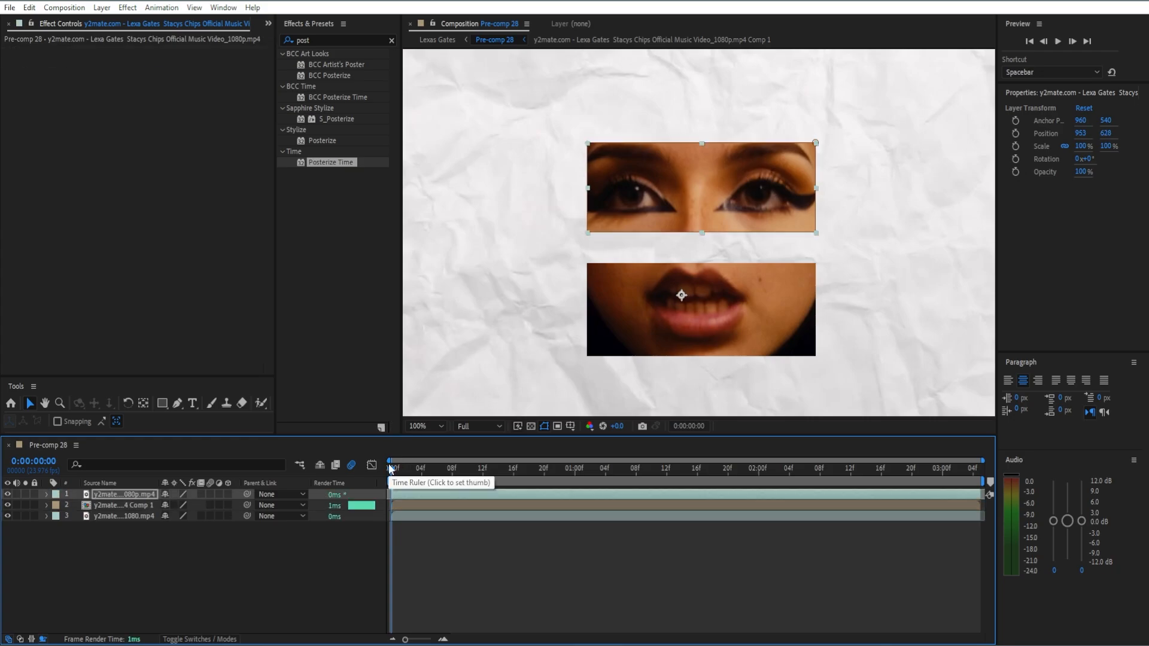
pyautogui.hotkey('ctrl', 'z')
pyautogui.hotkey('ctrl', 'z')
pyautogui.hotkey('ctrl', 'z')
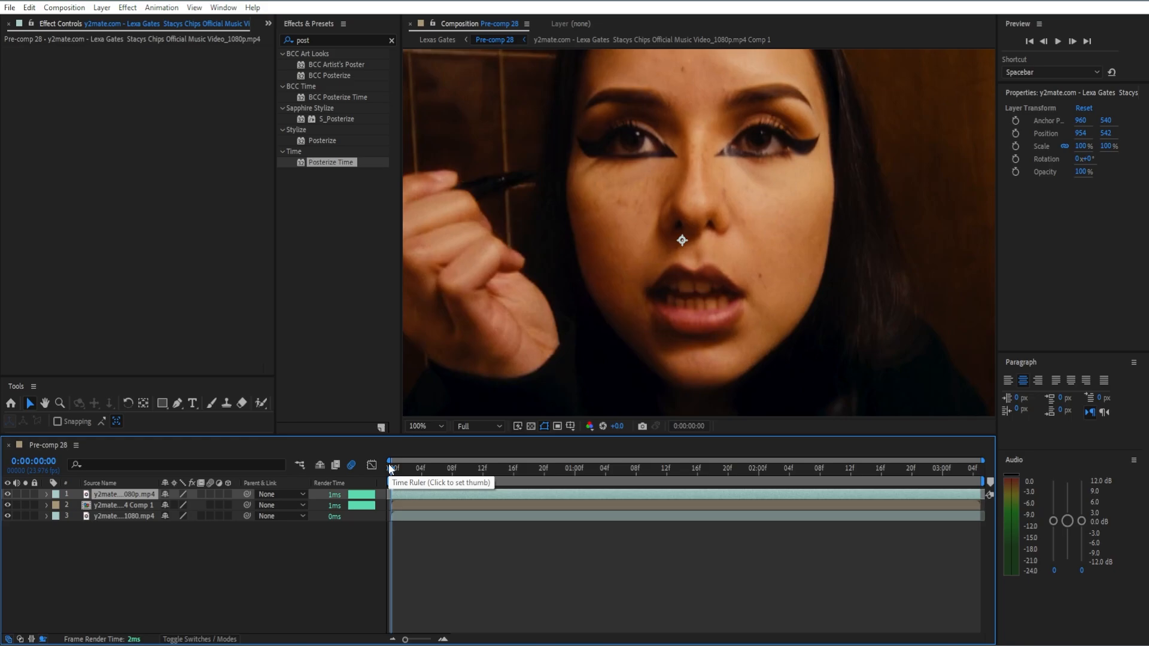
pyautogui.hotkey('ctrl', 'z')
pyautogui.hotkey('ctrl', 'z')
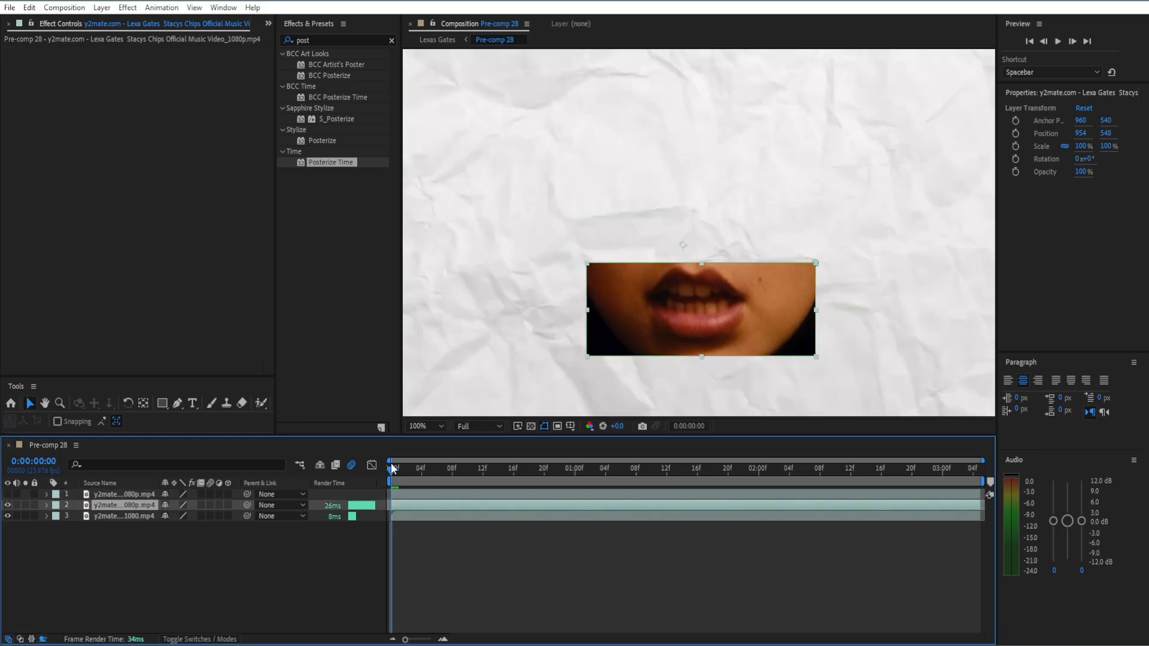
# Trim the music video layers and work area to end at 0:00:02:22, and pre-compose the masked mouth and eyes cutouts separately.
pyautogui.press('space')
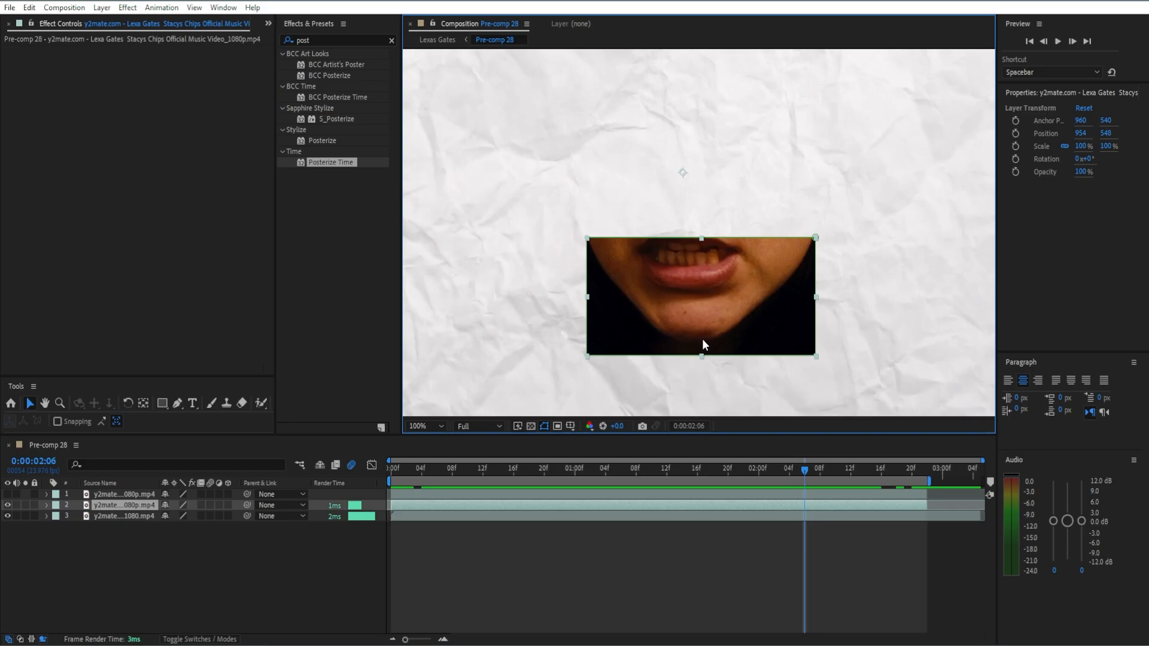
pyautogui.click(927, 466)
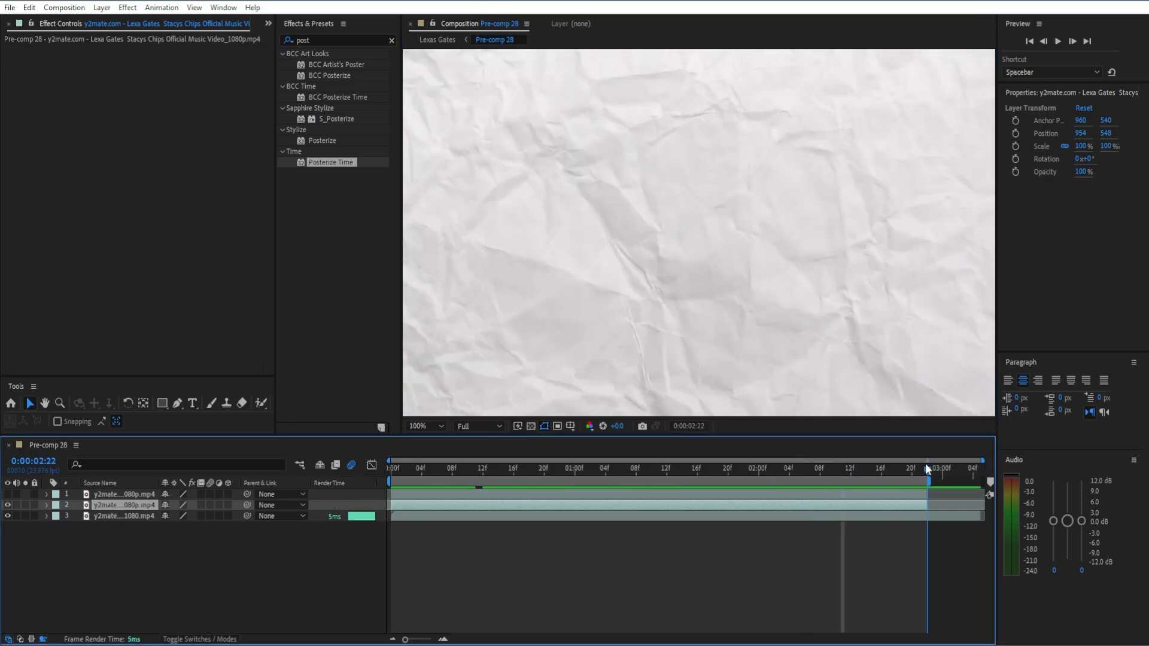
pyautogui.moveTo(604, 264); pyautogui.dragTo(603, 258)
pyautogui.rightClick(689, 109)
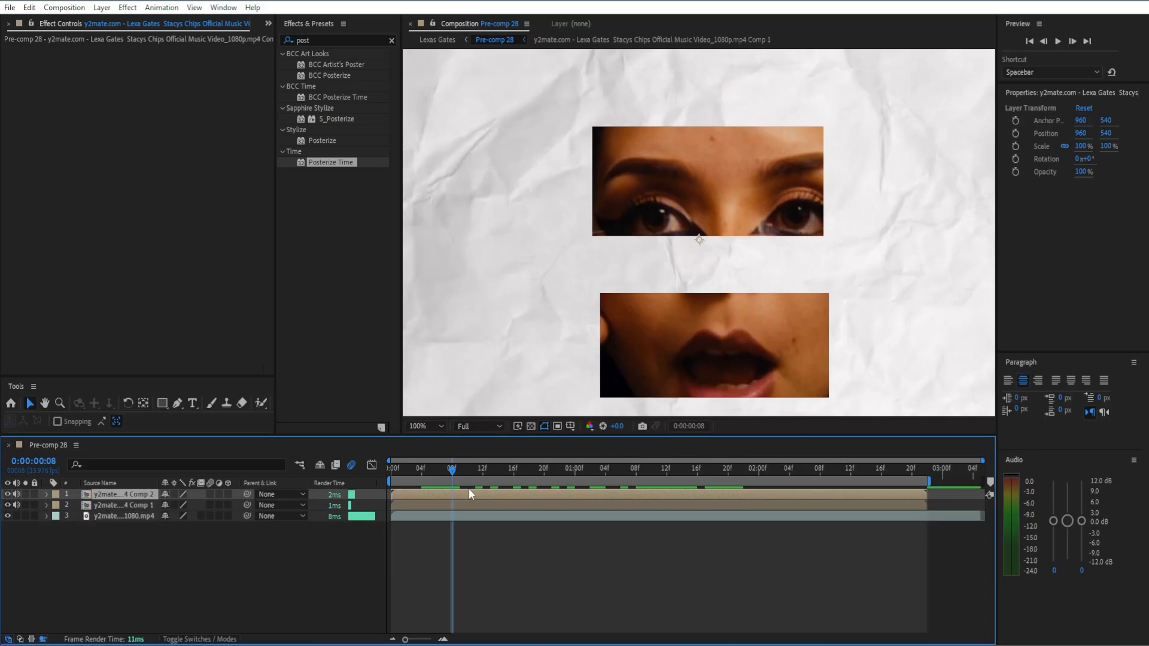
# Add Posterize Time to the eyes pre-comp with a frame rate of 12.
pyautogui.doubleClick(343, 160)
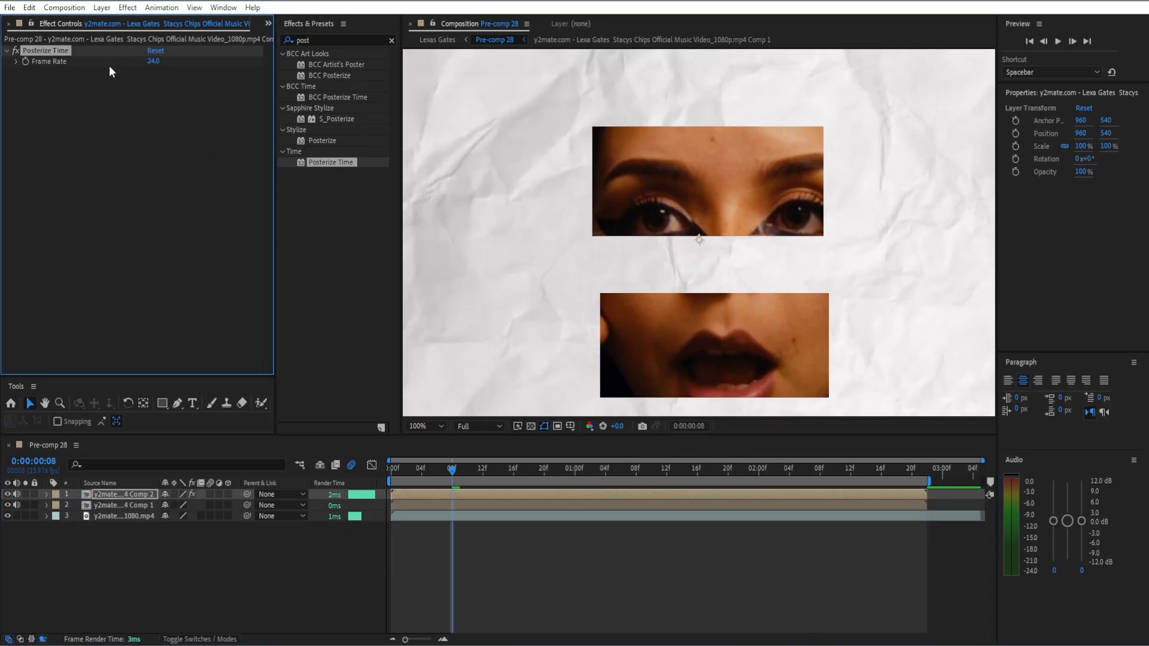
pyautogui.click(153, 62)
pyautogui.write('12')
pyautogui.press('Return')
# Copy the Posterize Time effect to the mouth pre-comp and the paper background layer.
pyautogui.click(465, 501)
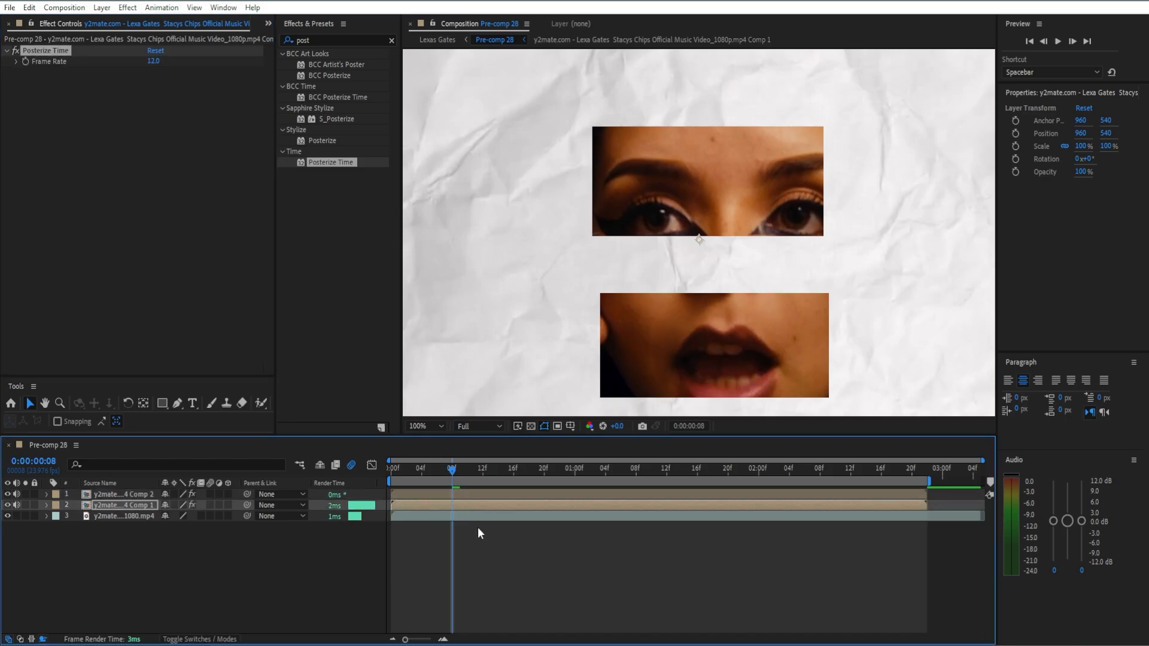
pyautogui.click(483, 515)
pyautogui.hotkey('ctrl', 'v')
pyautogui.click(530, 572)
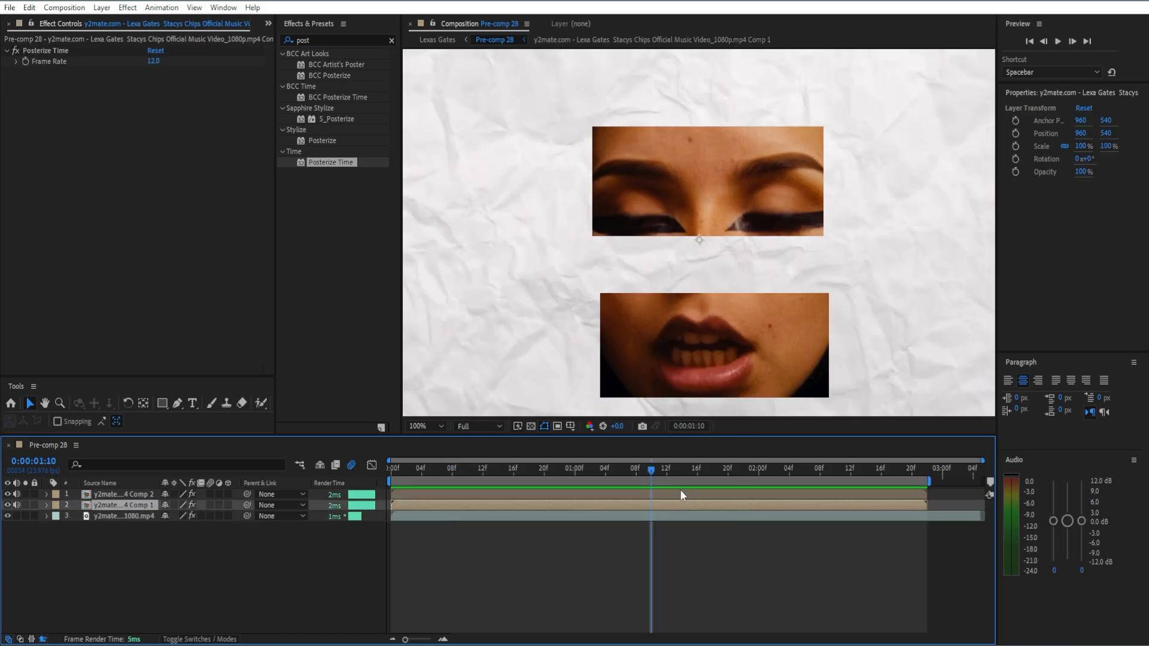
# Scale the eyes pre-comp up to 180%.
pyautogui.click(681, 492)
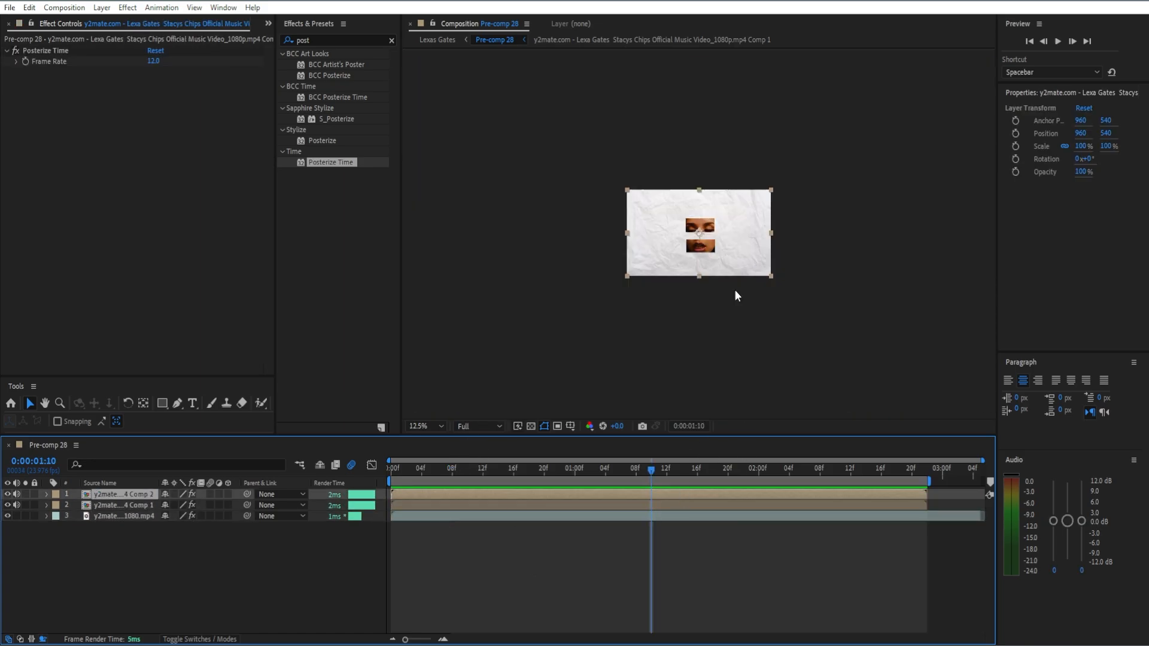
pyautogui.scroll(-5, 735, 289)
pyautogui.scroll(1, 734, 289)
pyautogui.press('s')
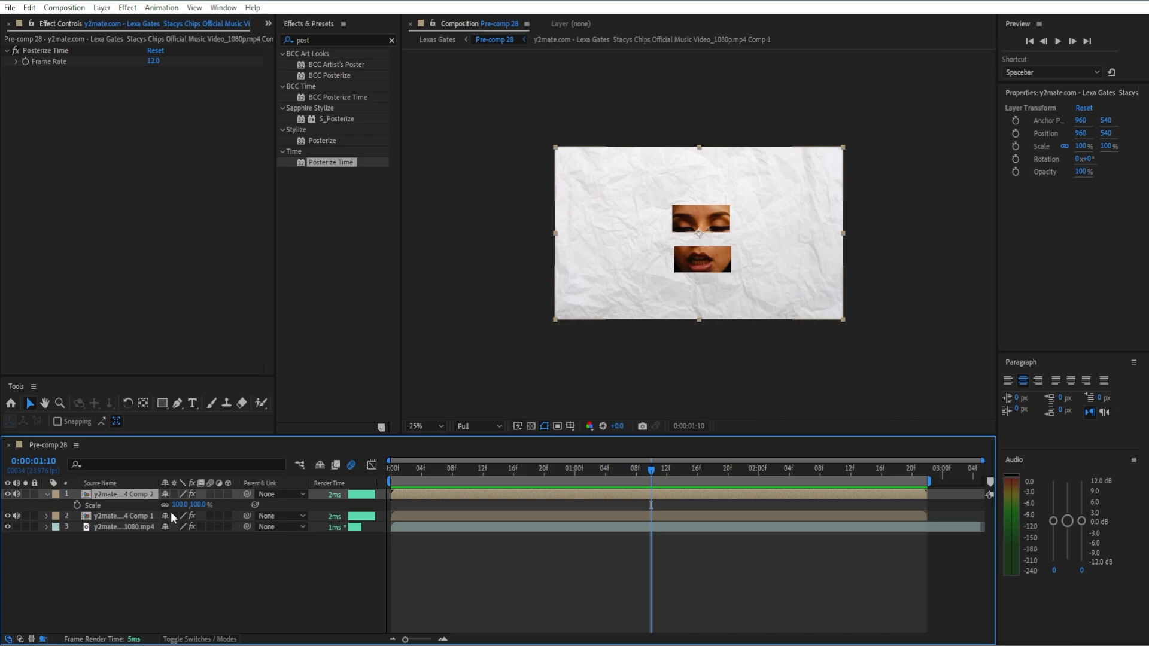
pyautogui.moveTo(180, 505); pyautogui.dragTo(234, 510)
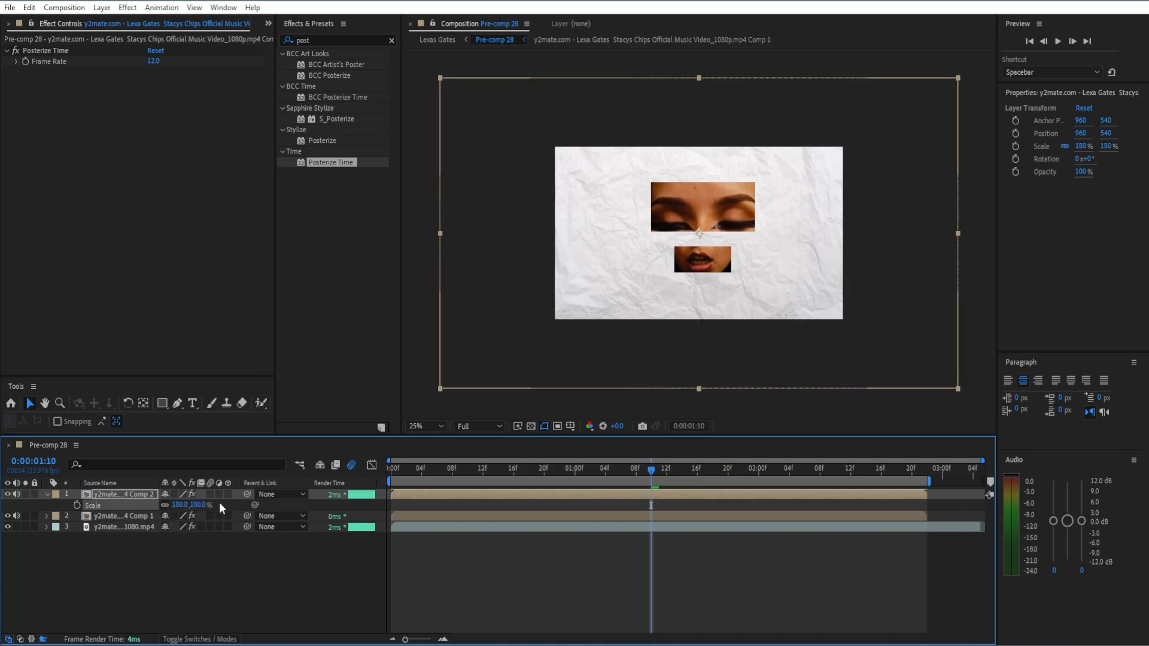
# Set the mouth pre-comp's scale to 180% to match the eyes.
pyautogui.click(136, 516)
pyautogui.press('s')
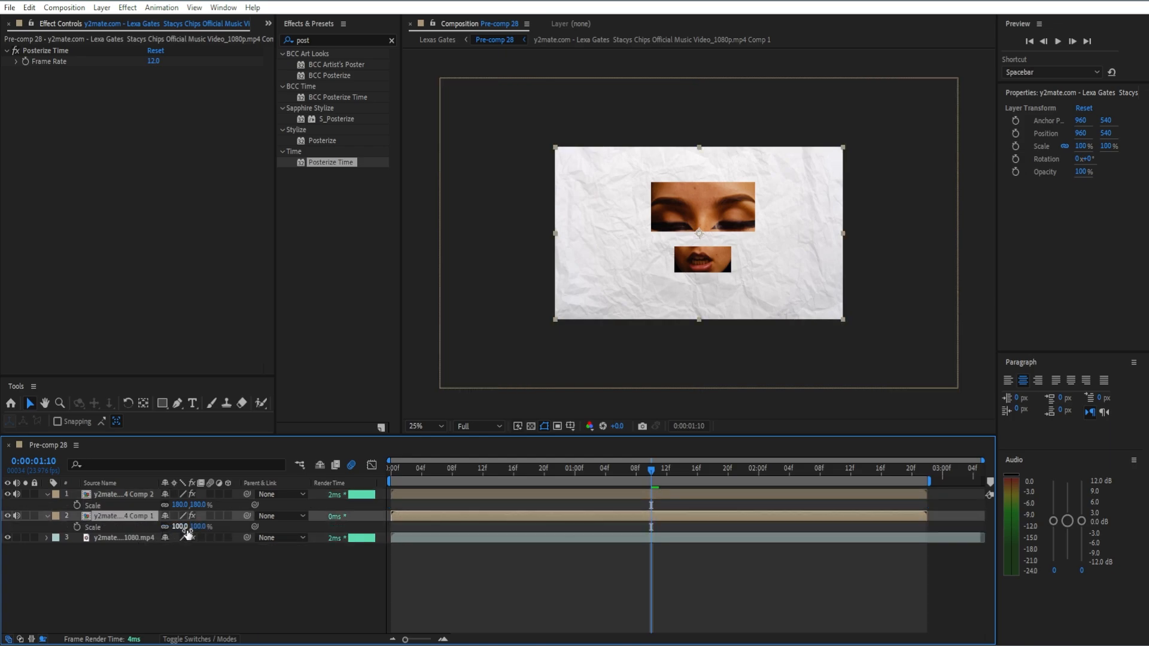
pyautogui.write('180')
pyautogui.press('Return')
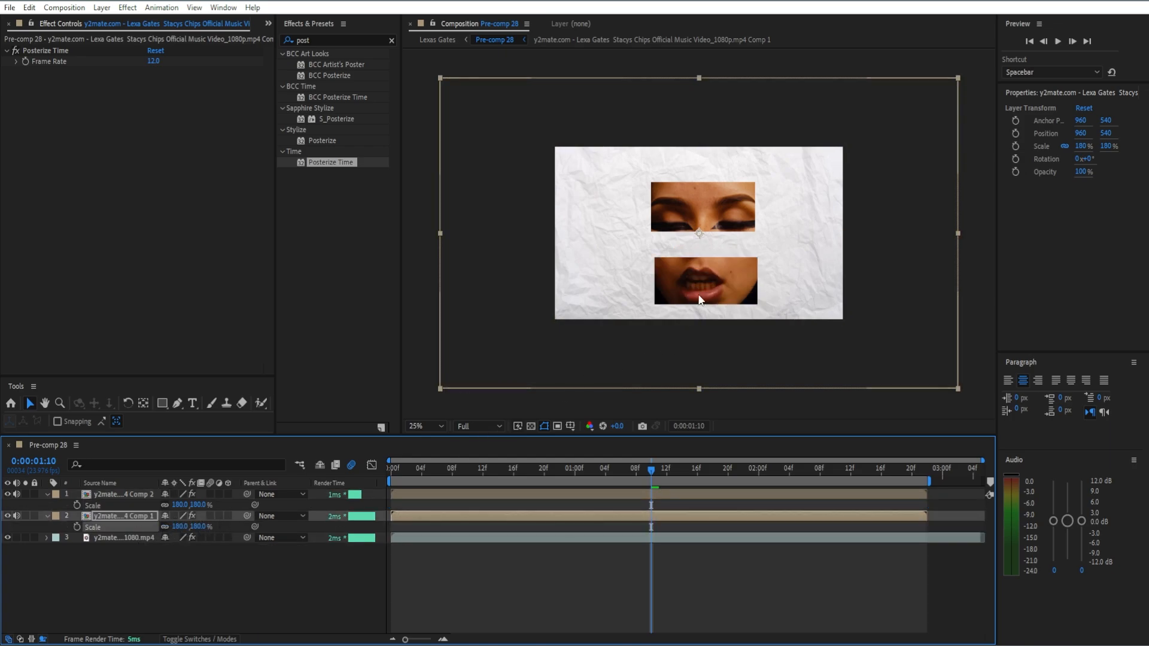
# Shift the mouth pre-comp horizontally to position 944, 540 so it lines up beneath the eyes.
pyautogui.click(701, 293)
pyautogui.click(689, 518)
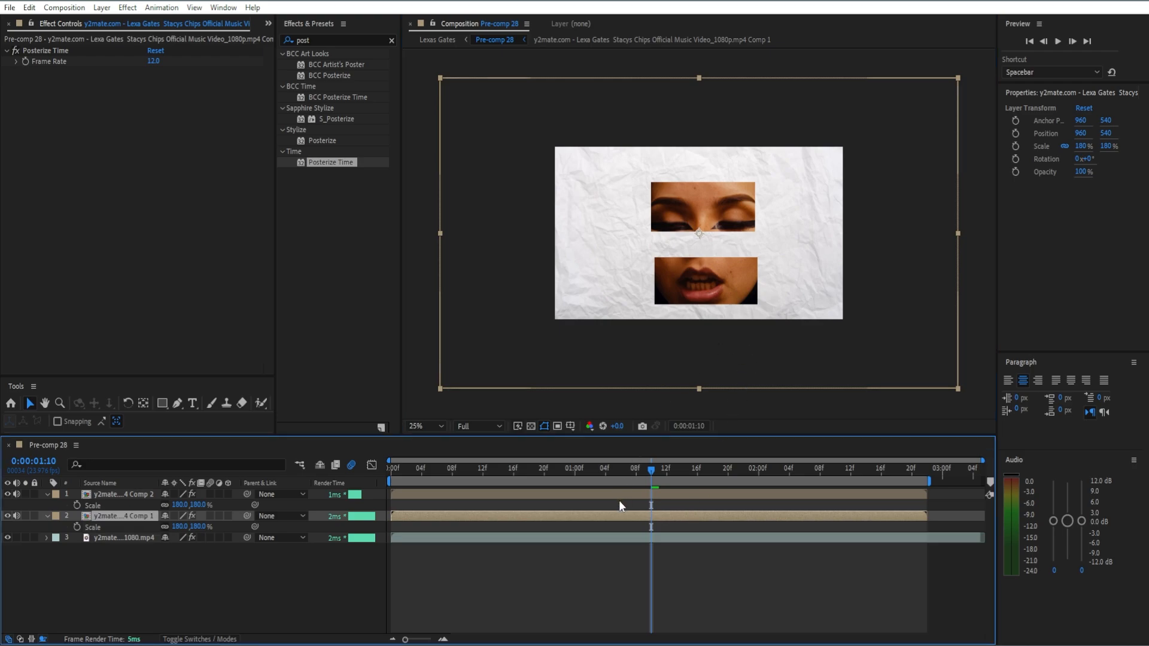
pyautogui.press('p')
pyautogui.moveTo(719, 213)
pyautogui.mouseDown()
pyautogui.moveTo(730, 209)
pyautogui.moveTo(716, 213)
pyautogui.mouseUp()
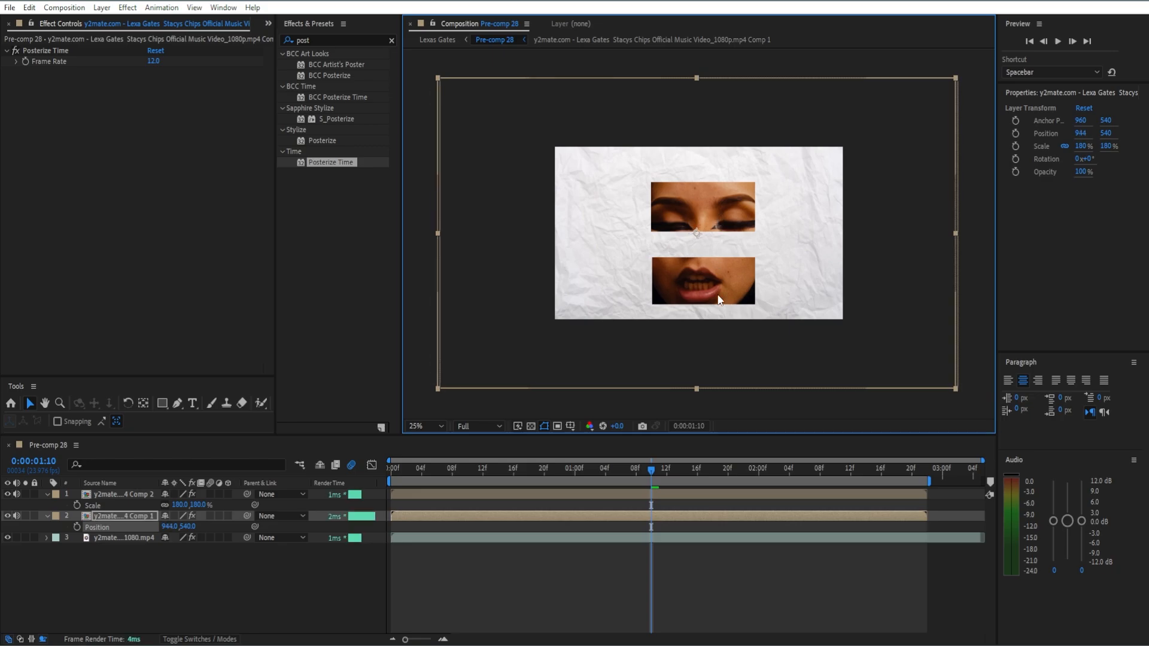
pyautogui.click(684, 560)
# Unlink the mouth pre-comp's scale, set its horizontal scale to 184%, and move the mouth up closer to the eyes.
pyautogui.scroll(2, 713, 280)
pyautogui.click(724, 350)
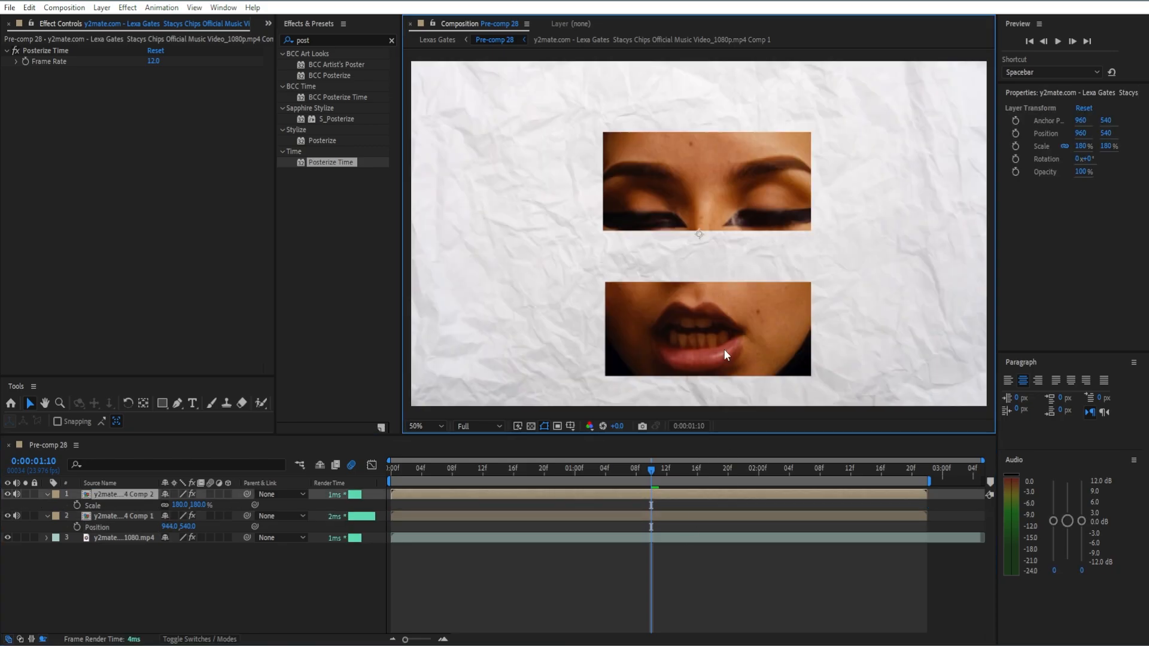
pyautogui.click(664, 513)
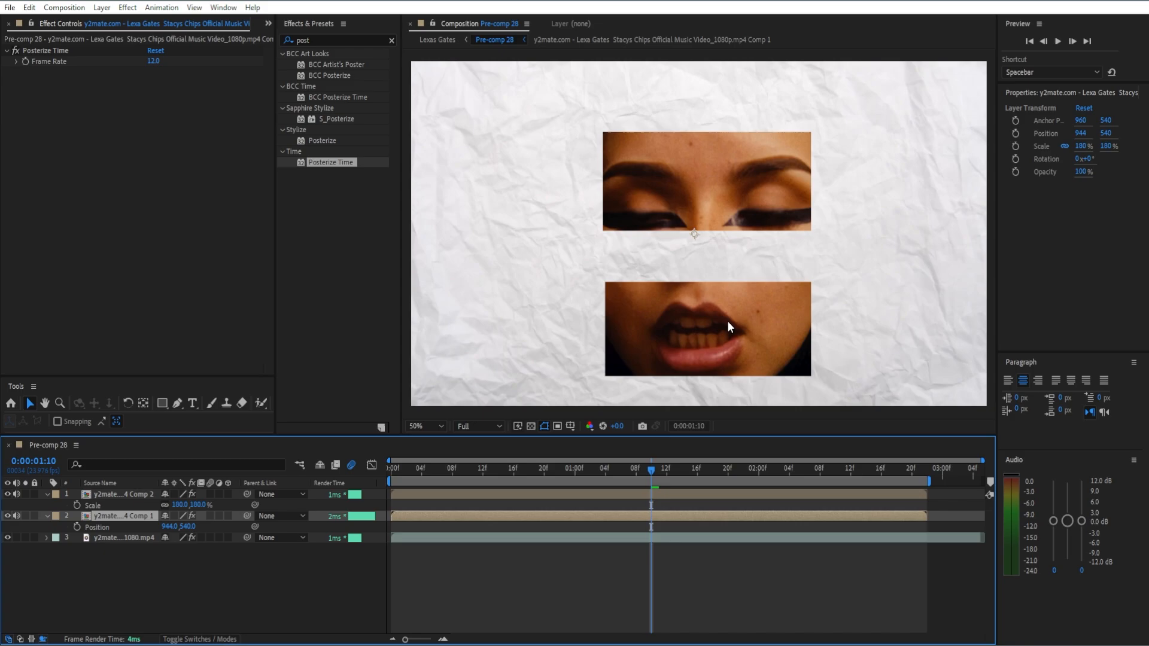
pyautogui.press('s')
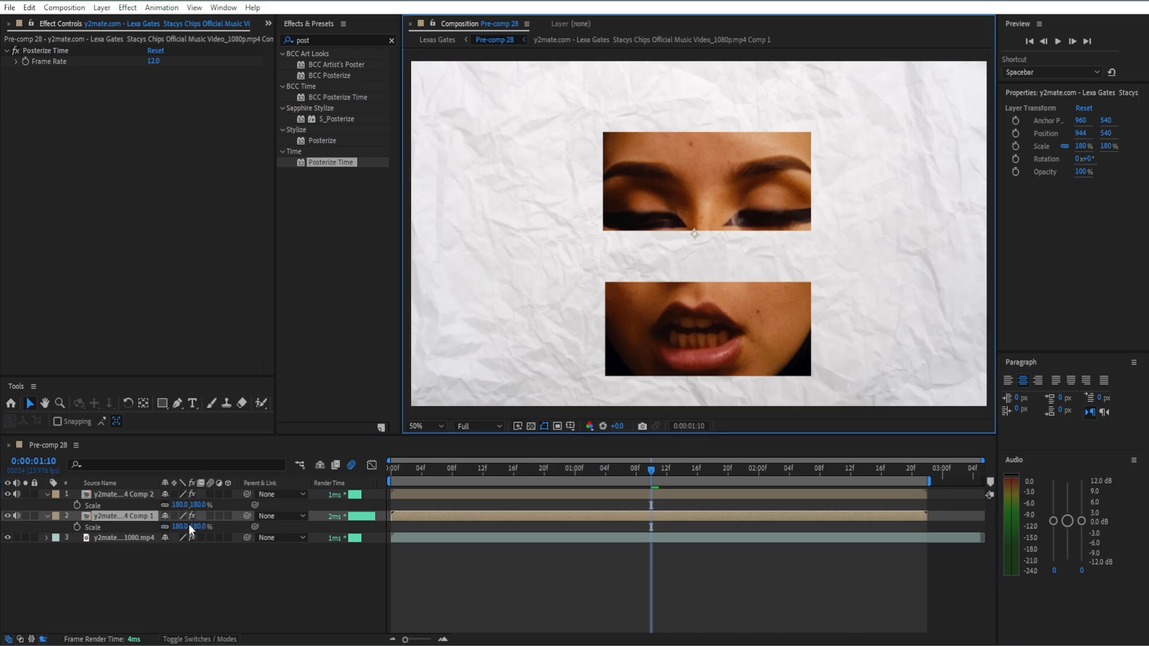
pyautogui.click(165, 527)
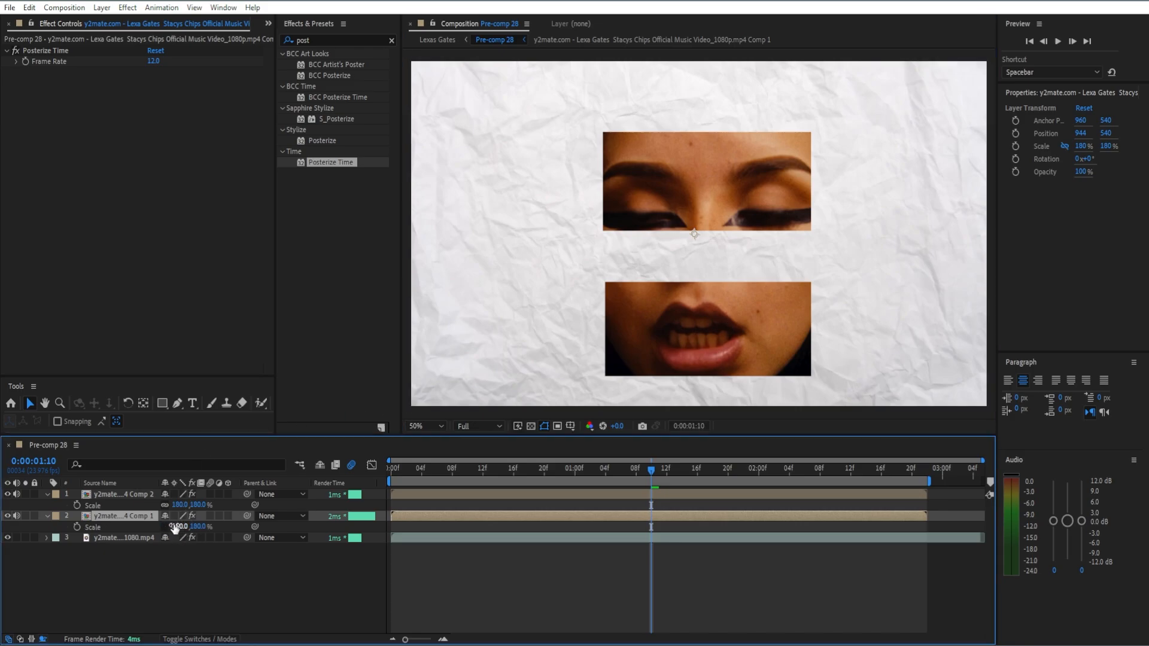
pyautogui.moveTo(175, 527)
pyautogui.mouseDown()
pyautogui.moveTo(161, 527)
pyautogui.moveTo(191, 526)
pyautogui.moveTo(178, 519)
pyautogui.mouseUp()
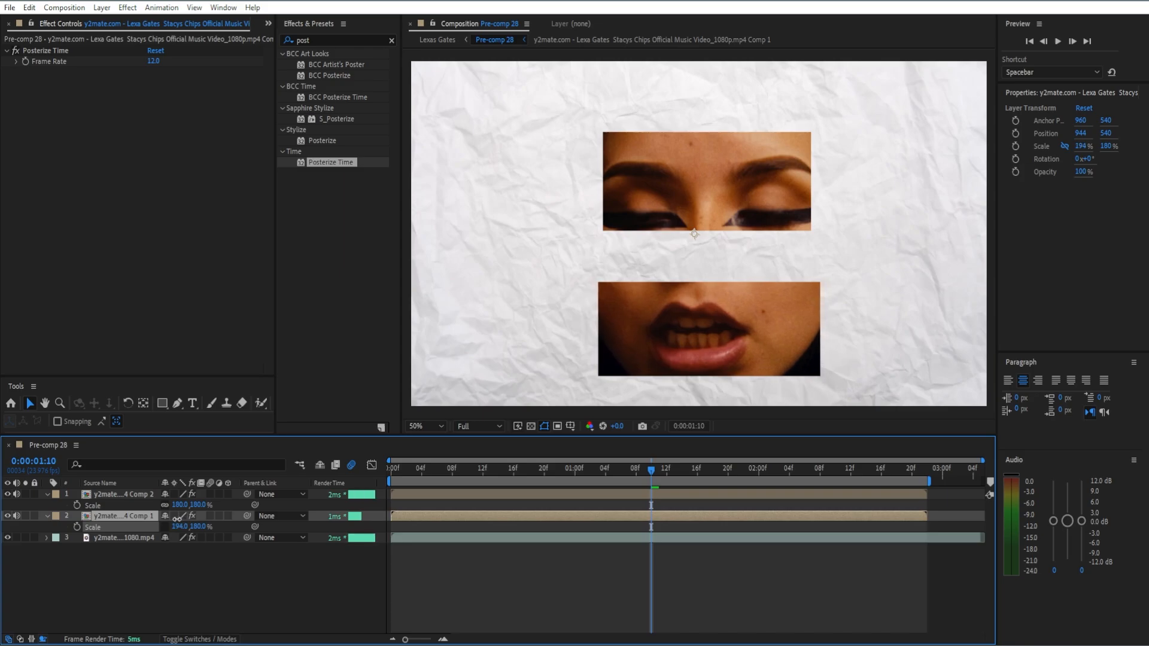
pyautogui.moveTo(177, 518); pyautogui.dragTo(171, 519)
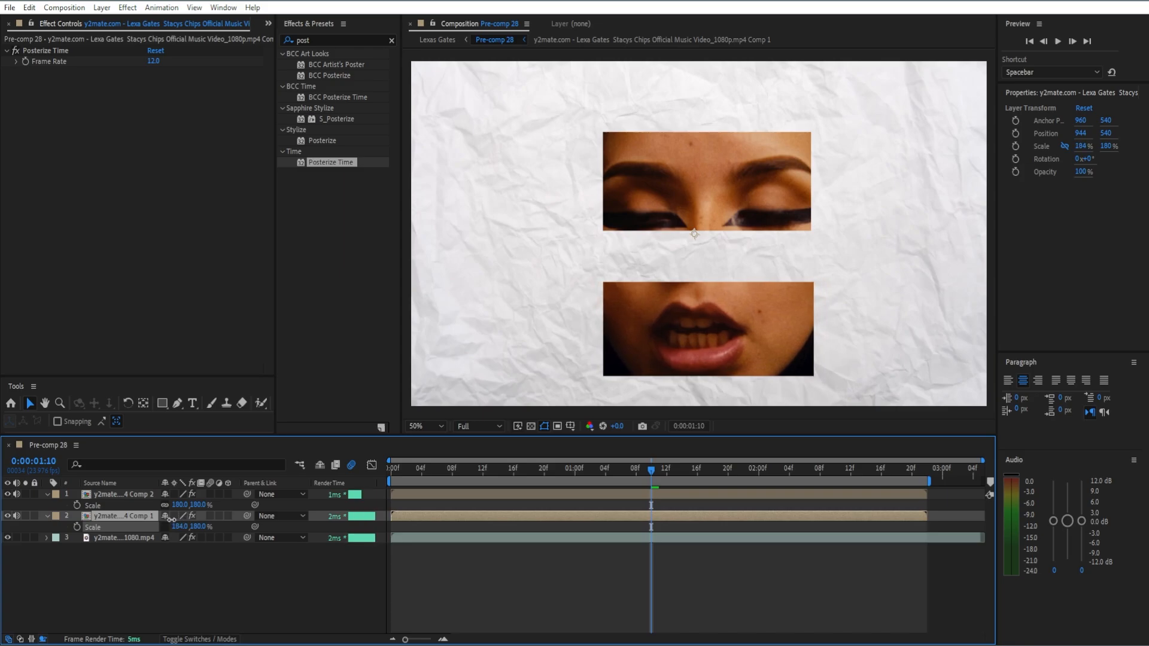
pyautogui.press('s')
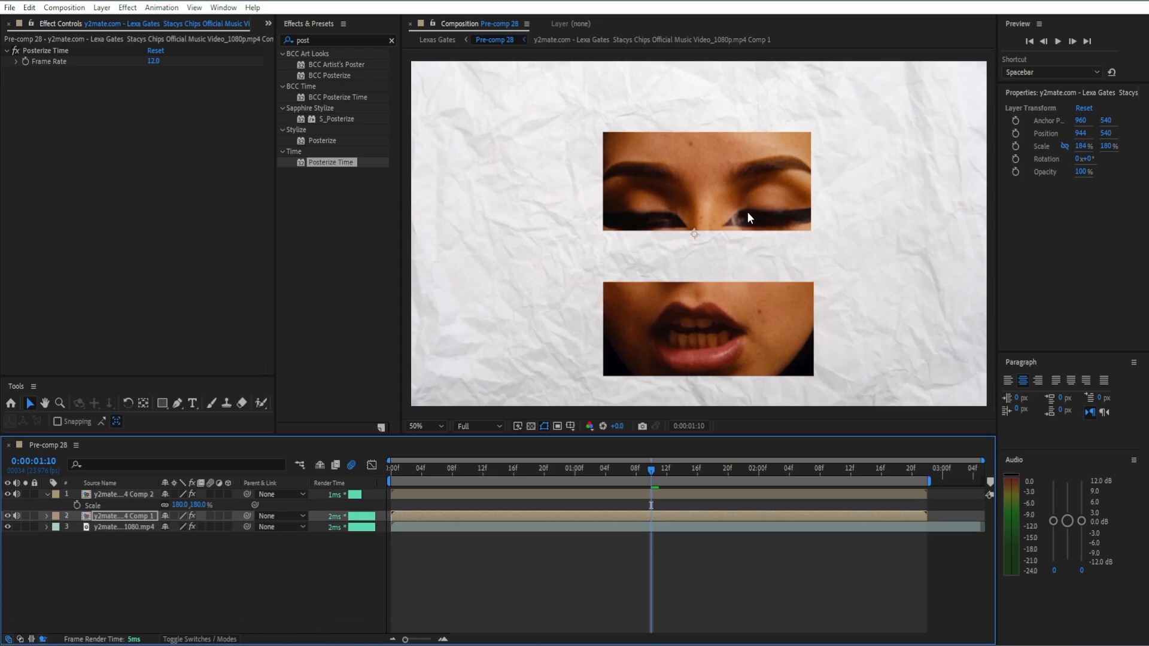
pyautogui.moveTo(734, 335); pyautogui.dragTo(735, 313)
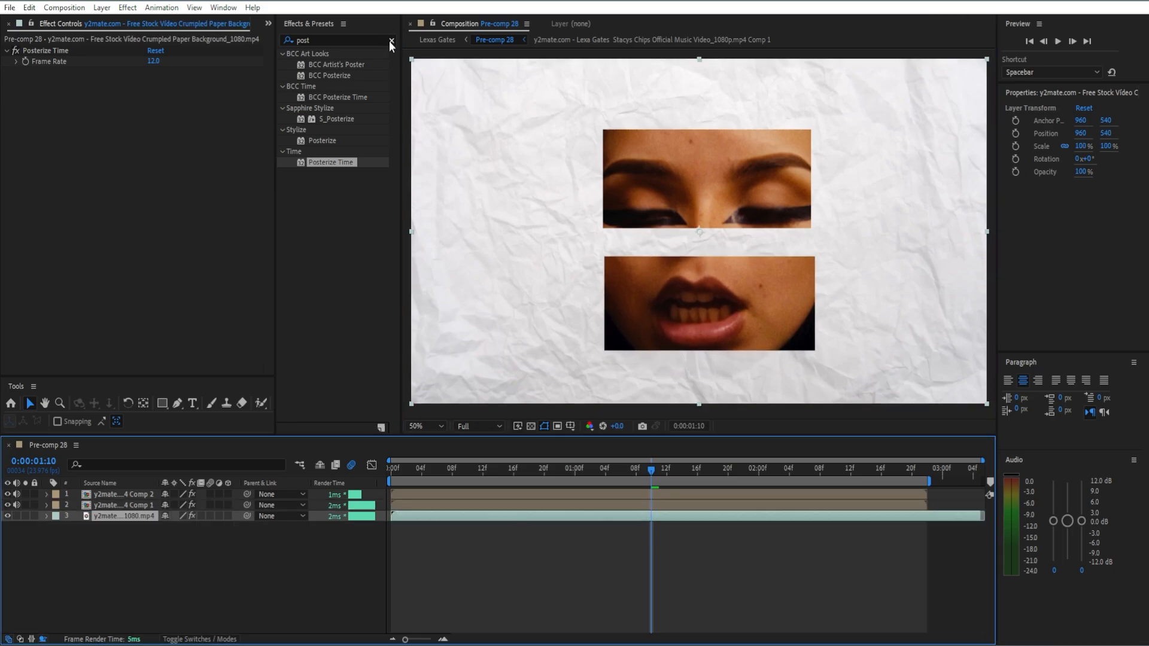
# Find the Invert effect and apply it to the crumpled paper background layer.
pyautogui.click(391, 42)
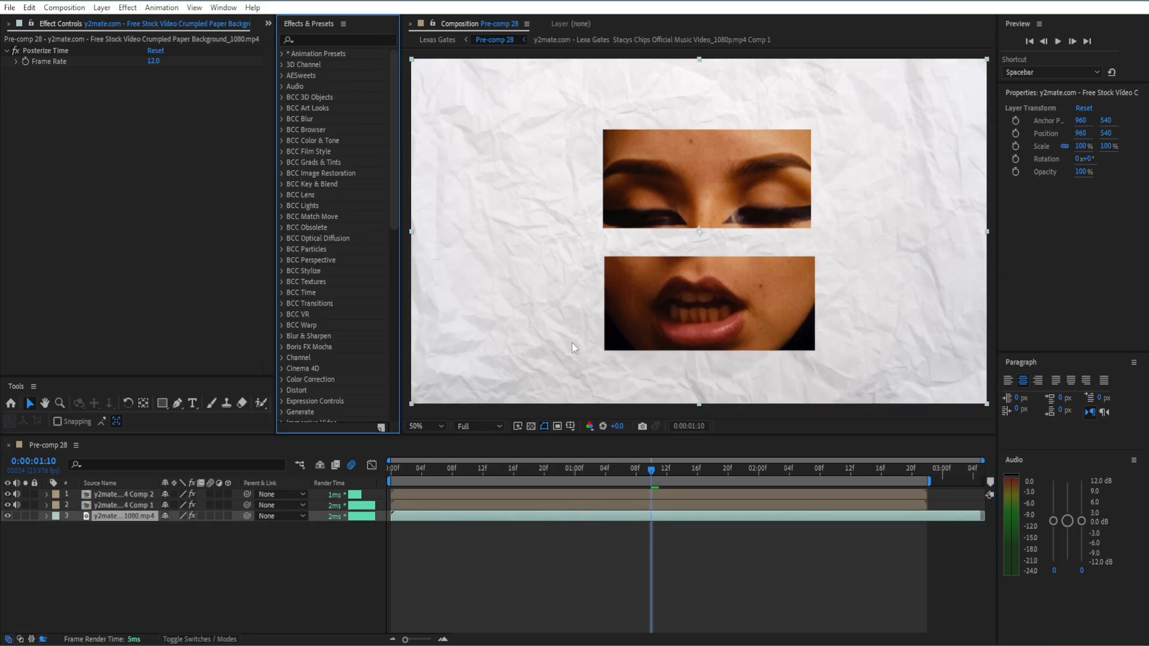
pyautogui.click(340, 40)
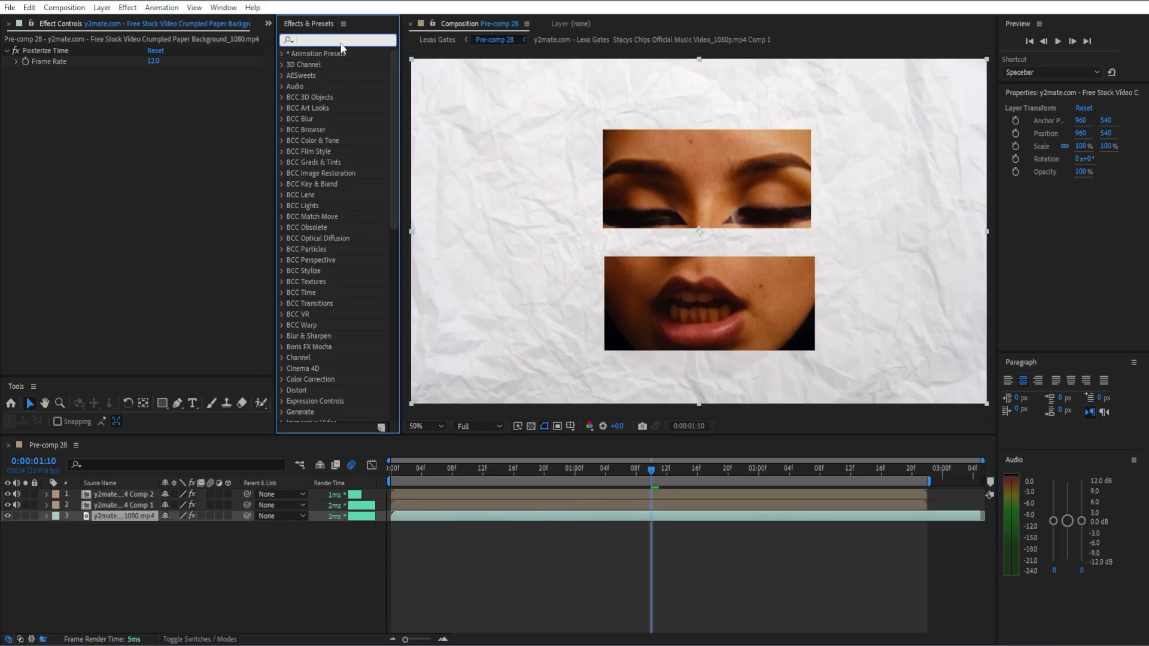
pyautogui.write('invert')
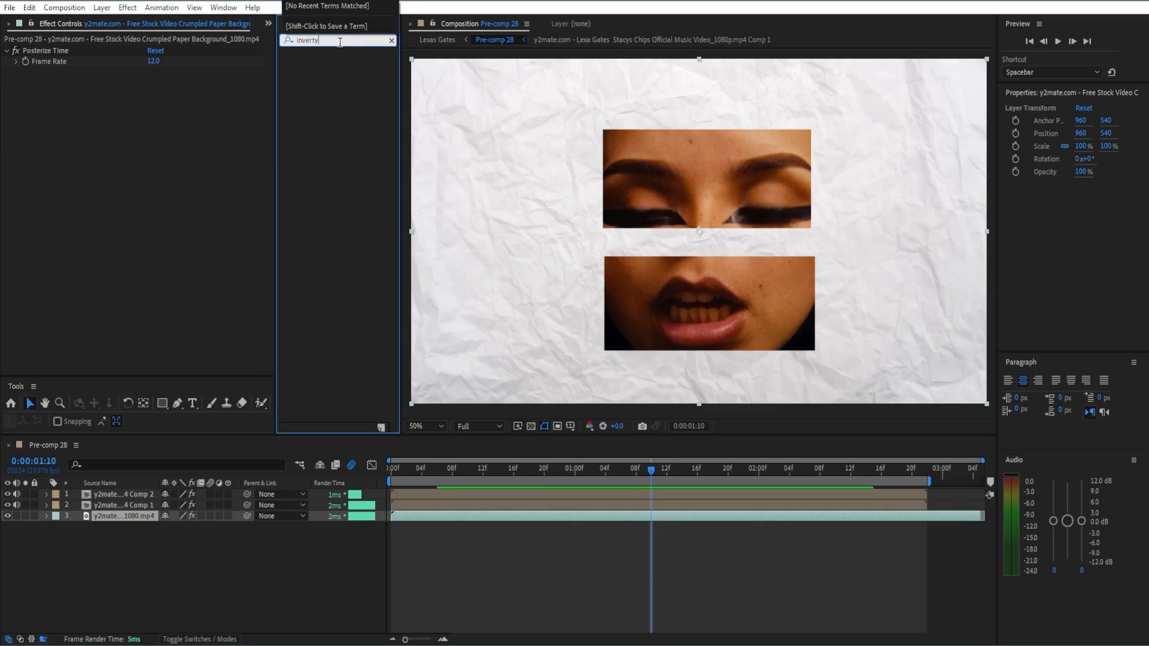
pyautogui.moveTo(331, 130); pyautogui.dragTo(105, 134)
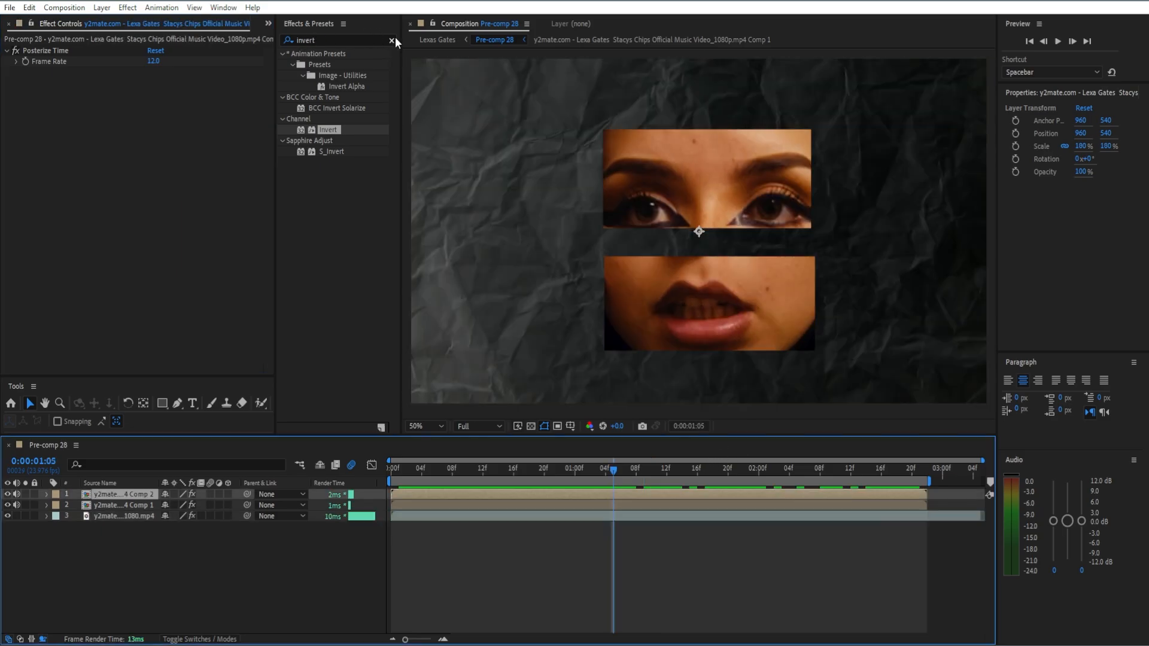
# Find the Sharpen effect, apply it to the eyes pre-comp, and set the sharpen amount to 158.
pyautogui.click(392, 40)
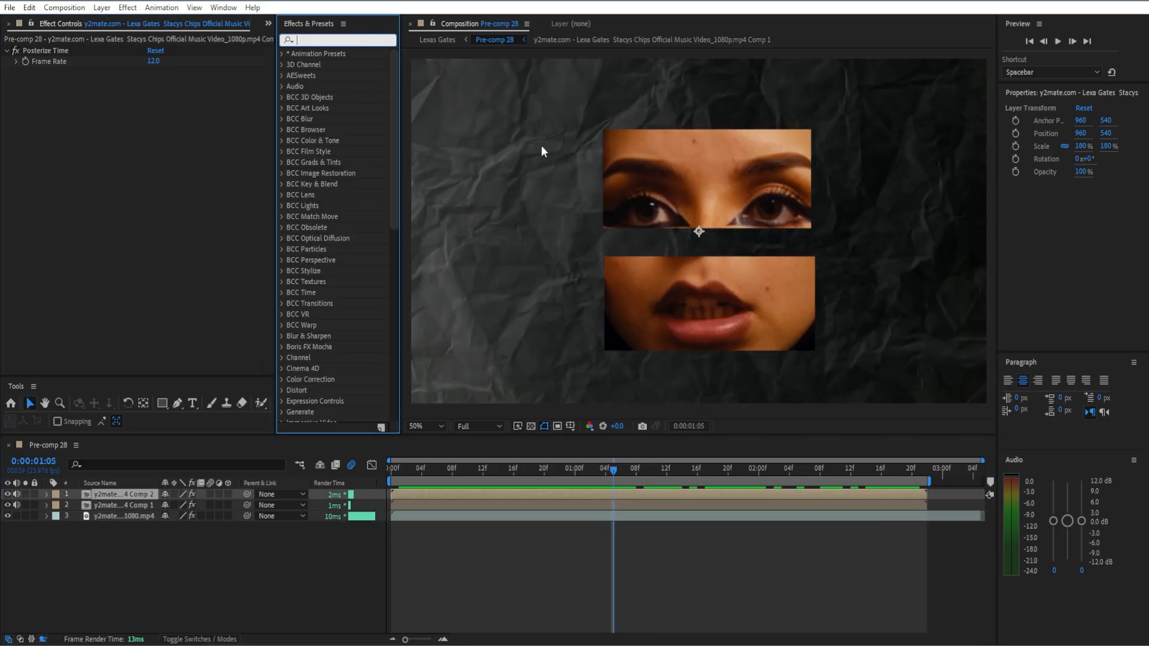
pyautogui.write('sig')
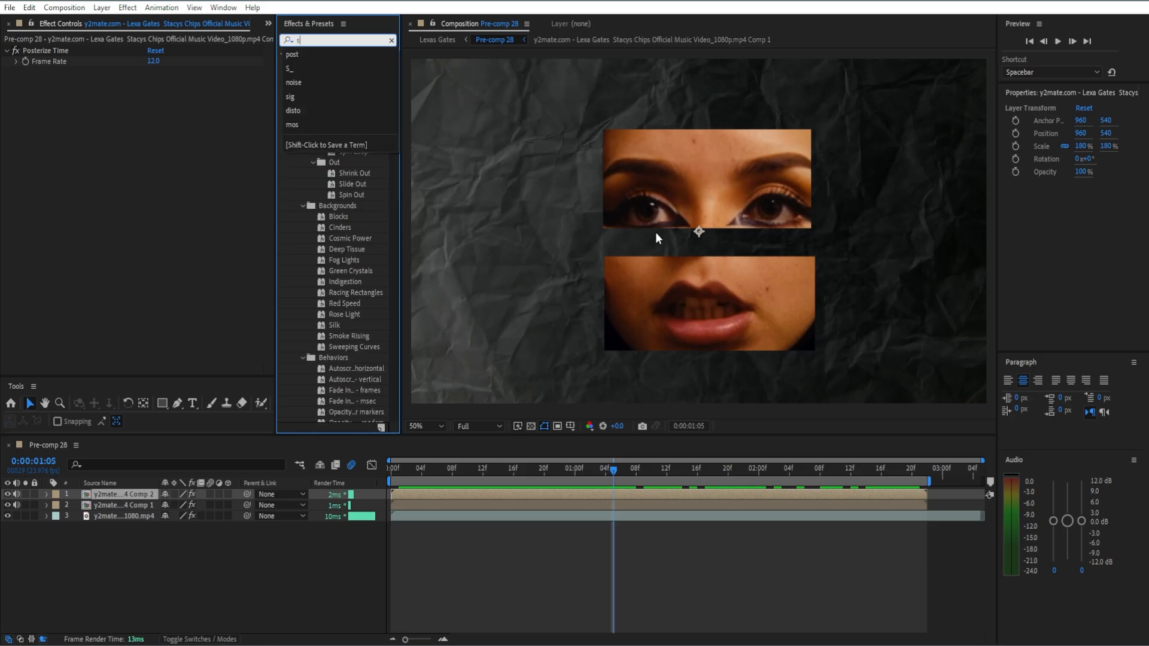
pyautogui.press('BackSpace')
pyautogui.press('BackSpace')
pyautogui.write('harp')
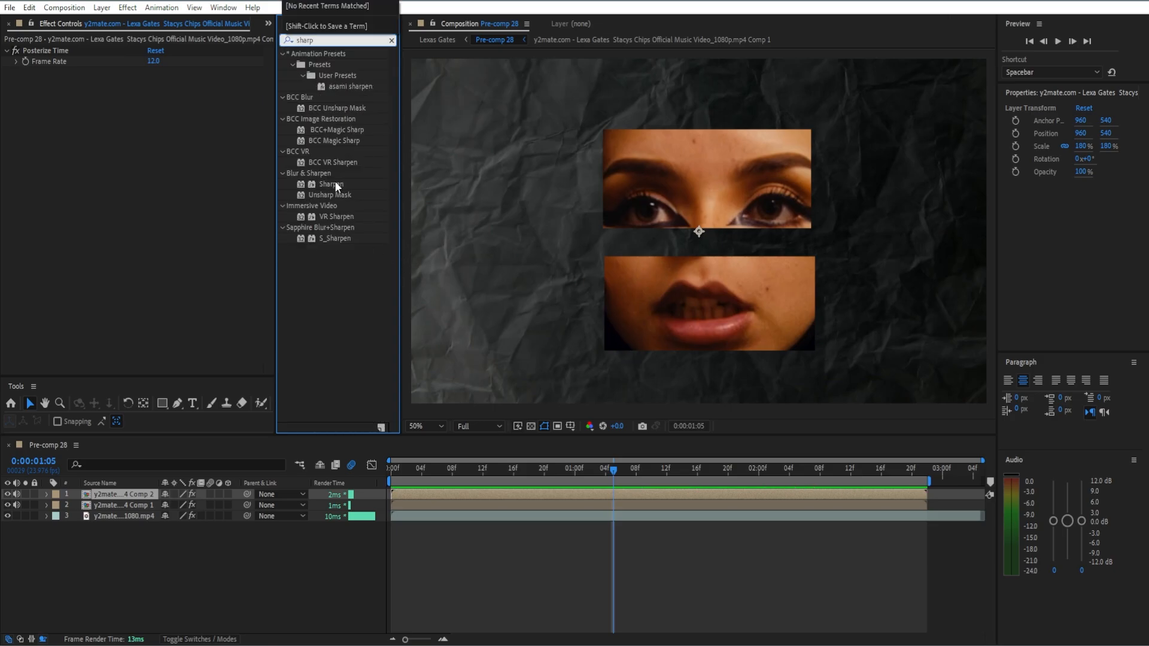
pyautogui.moveTo(336, 181); pyautogui.dragTo(175, 170)
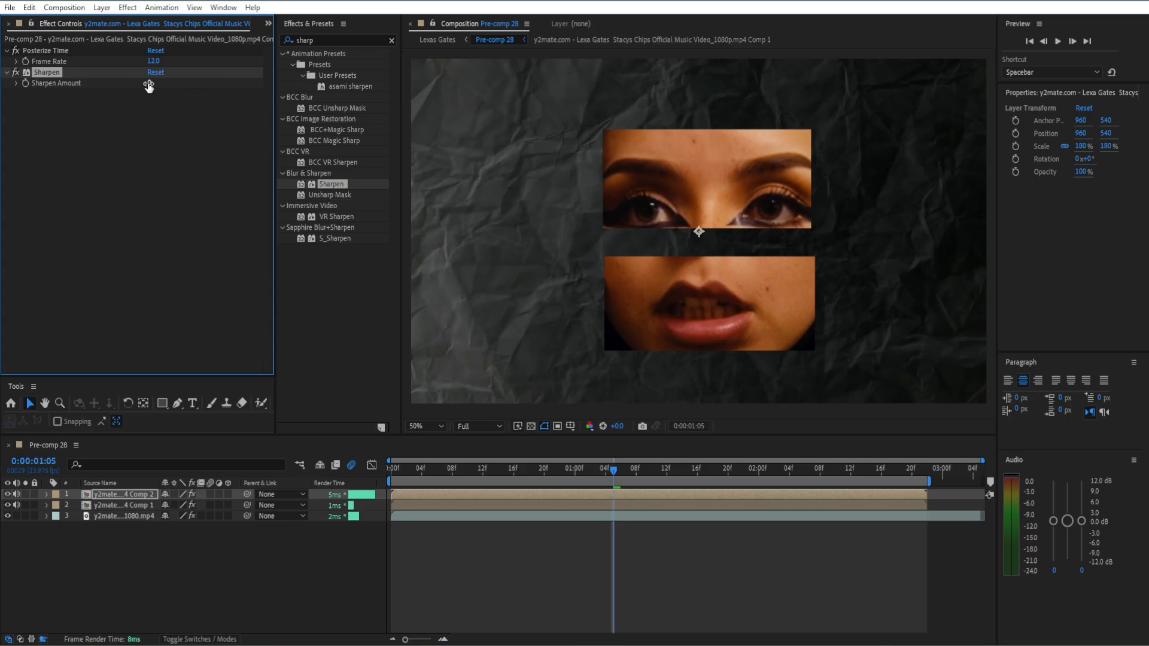
pyautogui.moveTo(149, 83); pyautogui.dragTo(263, 113)
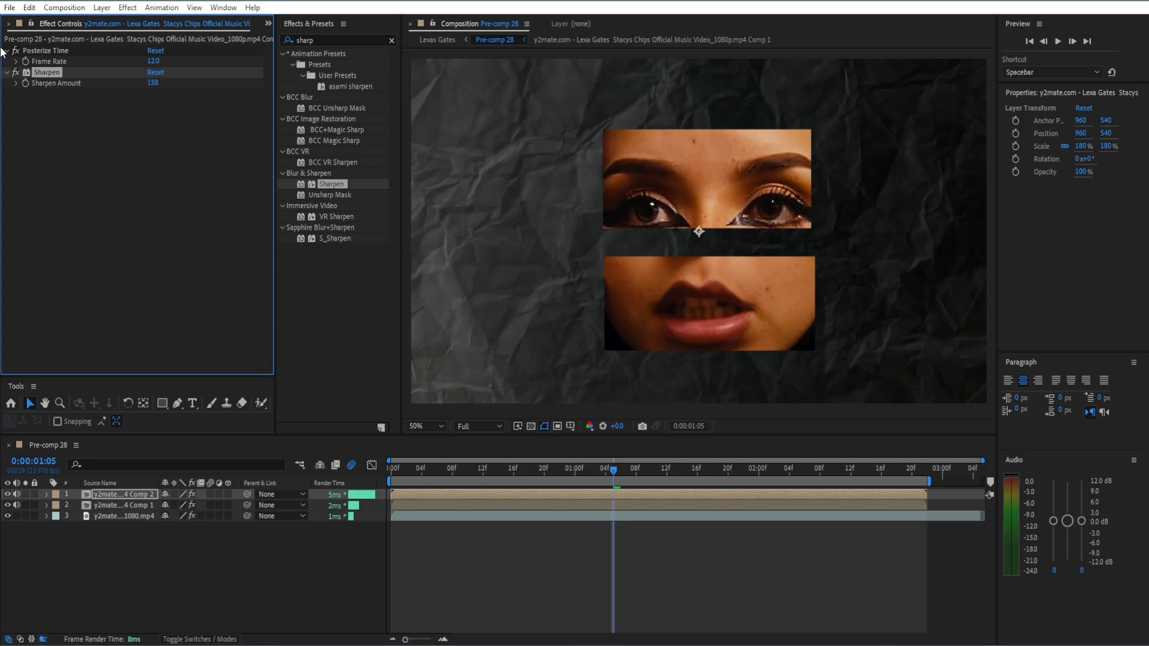
# Paste the Sharpen effect onto the mouth pre-comp, reduce its amount to 134, and collapse the effect settings on both pre-comps.
pyautogui.click(587, 498)
pyautogui.click(587, 501)
pyautogui.hotkey('ctrl', 'v')
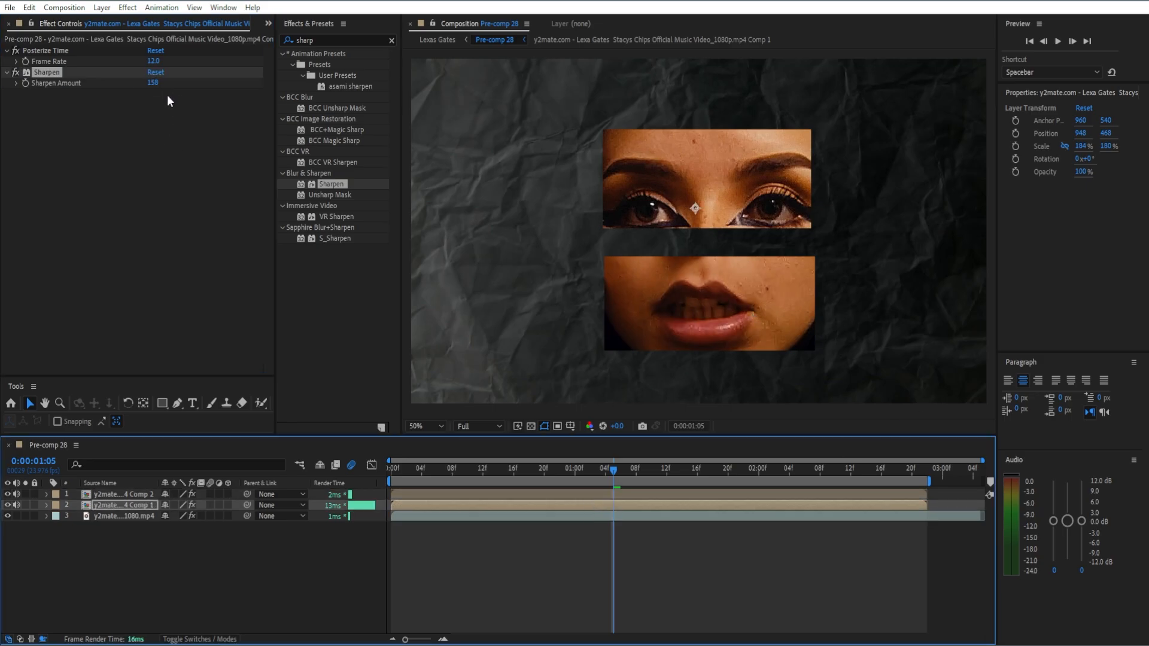
pyautogui.moveTo(154, 82)
pyautogui.mouseDown()
pyautogui.moveTo(81, 86)
pyautogui.moveTo(135, 85)
pyautogui.mouseUp()
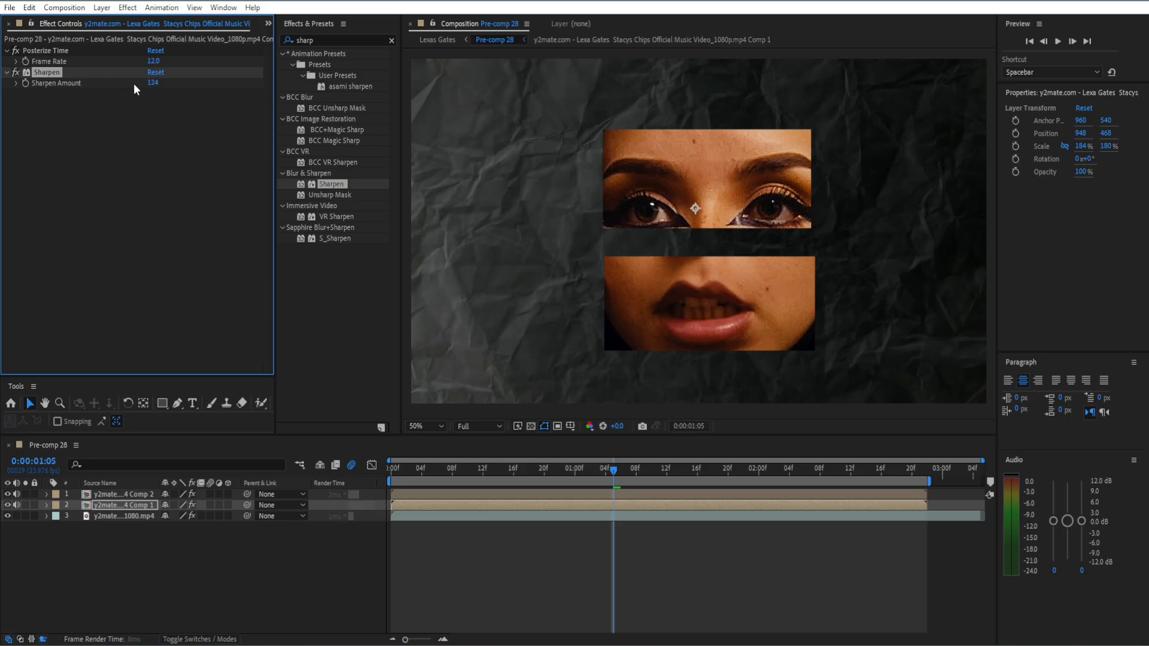
pyautogui.click(7, 73)
pyautogui.click(6, 51)
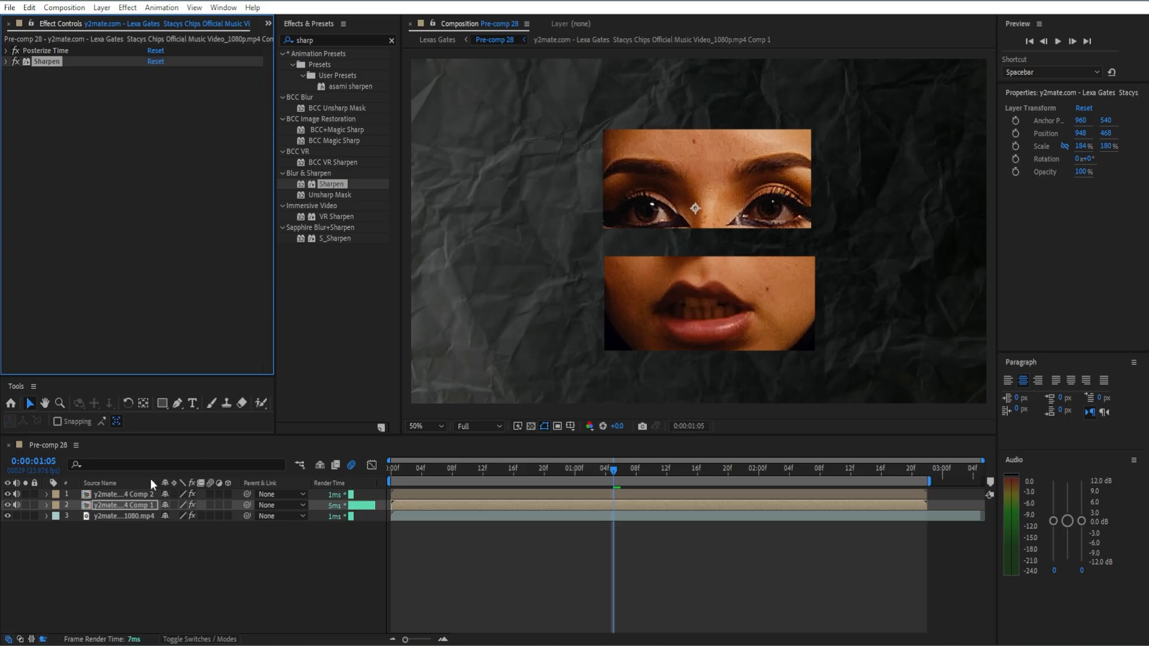
pyautogui.click(133, 495)
pyautogui.click(7, 62)
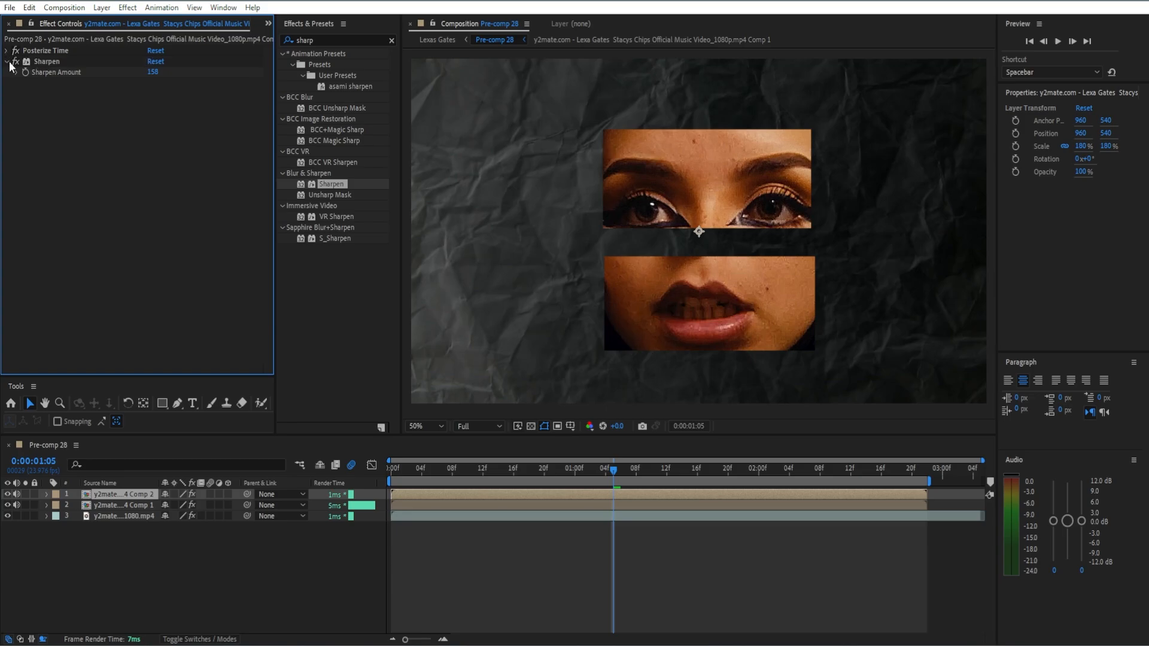
pyautogui.click(8, 62)
# Search for the Signal effect, try it on the eyes pre-comp, and undo it.
pyautogui.click(391, 47)
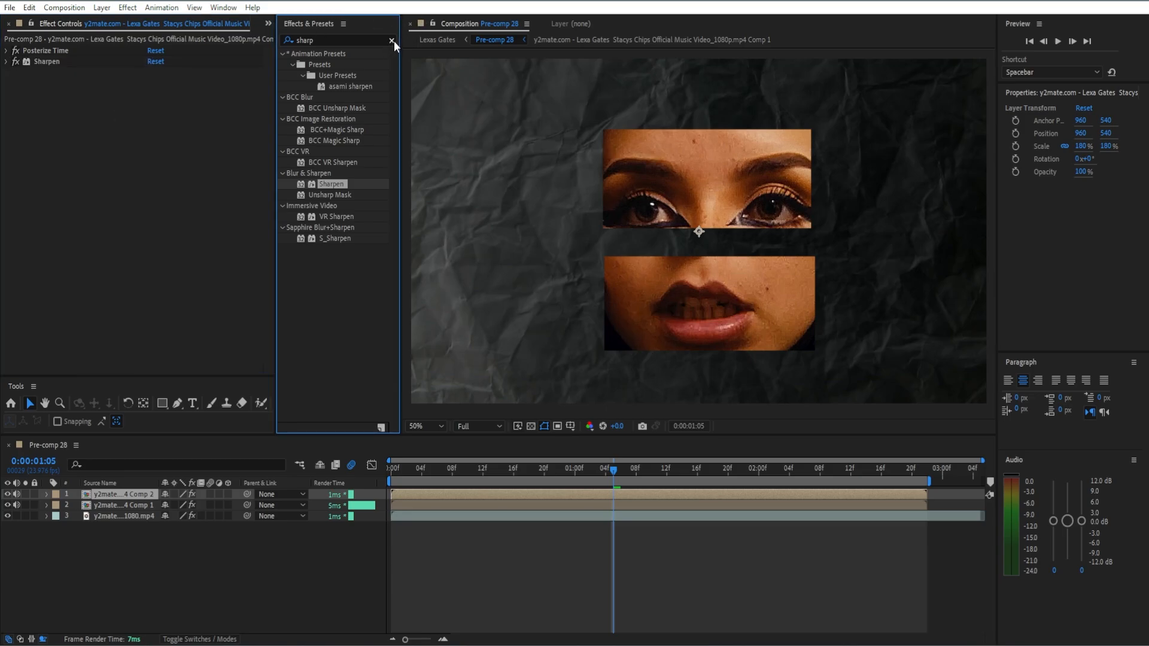
pyautogui.click(392, 40)
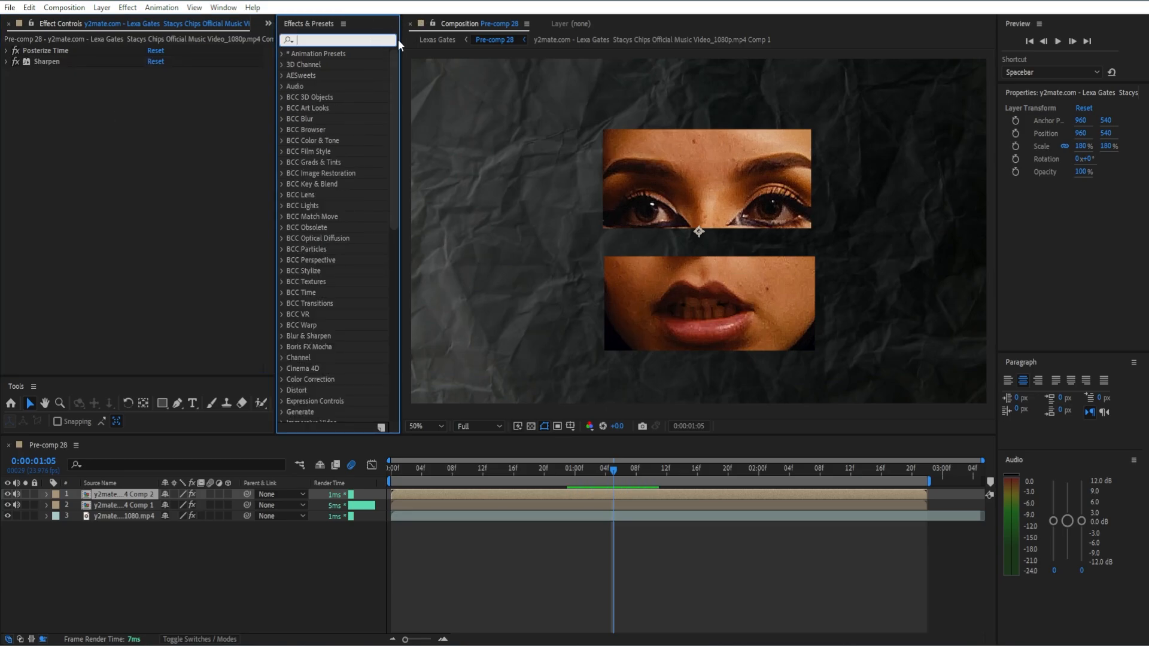
pyautogui.write('signal')
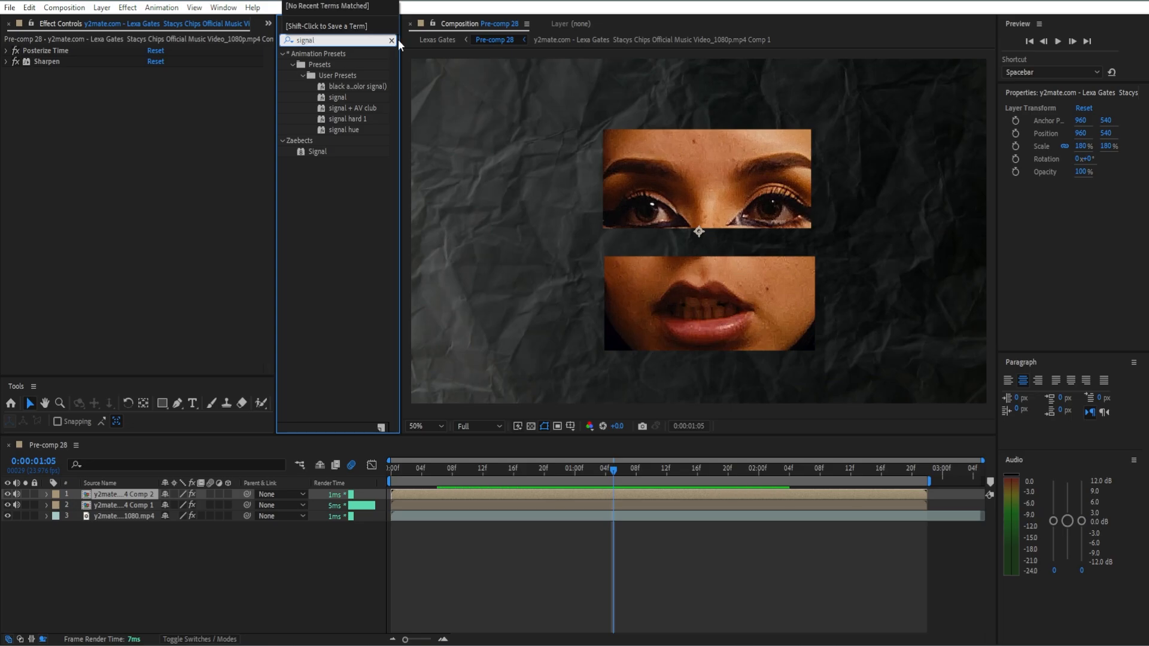
pyautogui.doubleClick(317, 151)
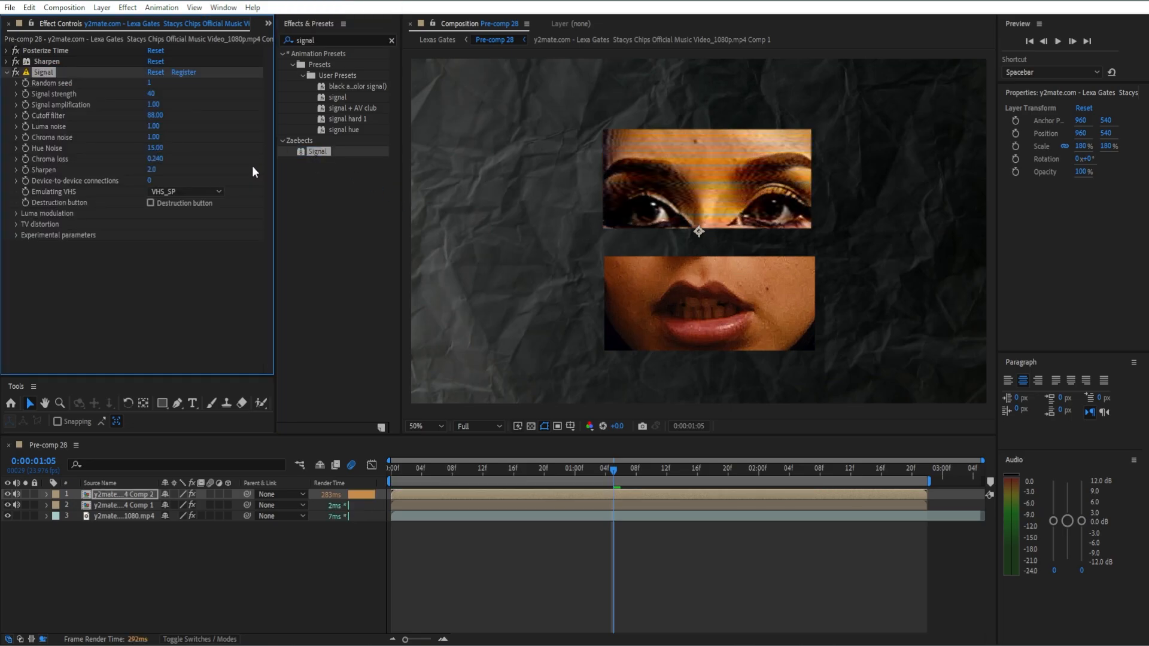
pyautogui.hotkey('ctrl', 'z')
# Create an adjustment layer above all layers and apply the Signal effect to it.
pyautogui.scroll(-4, 745, 291)
pyautogui.click(536, 545)
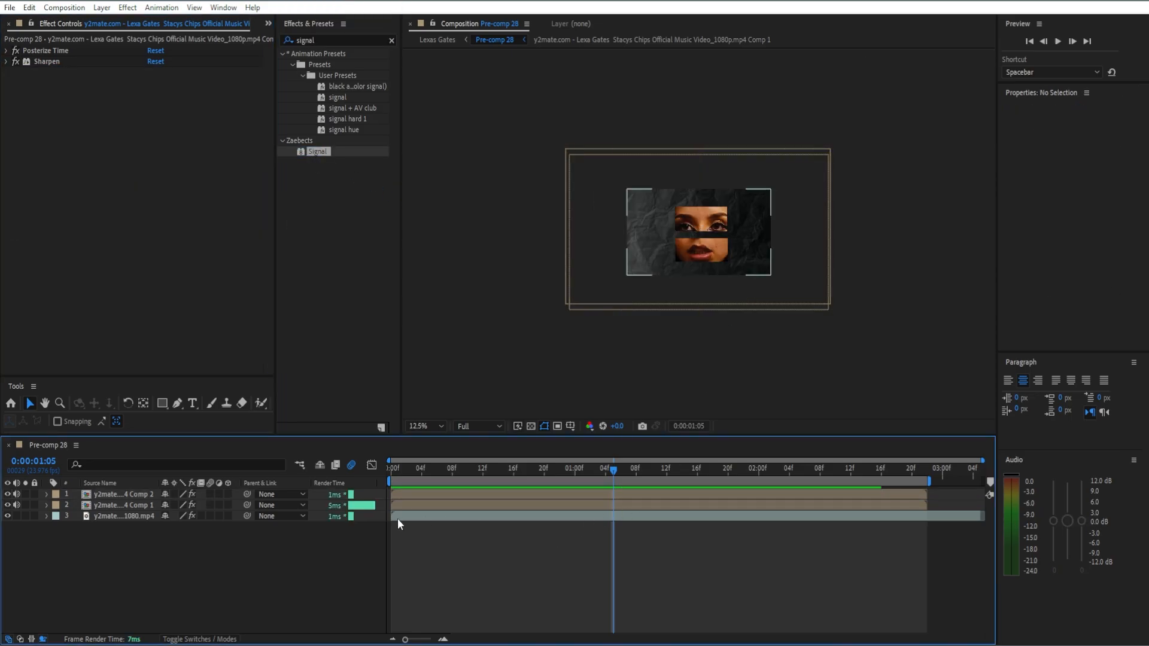
pyautogui.rightClick(361, 536)
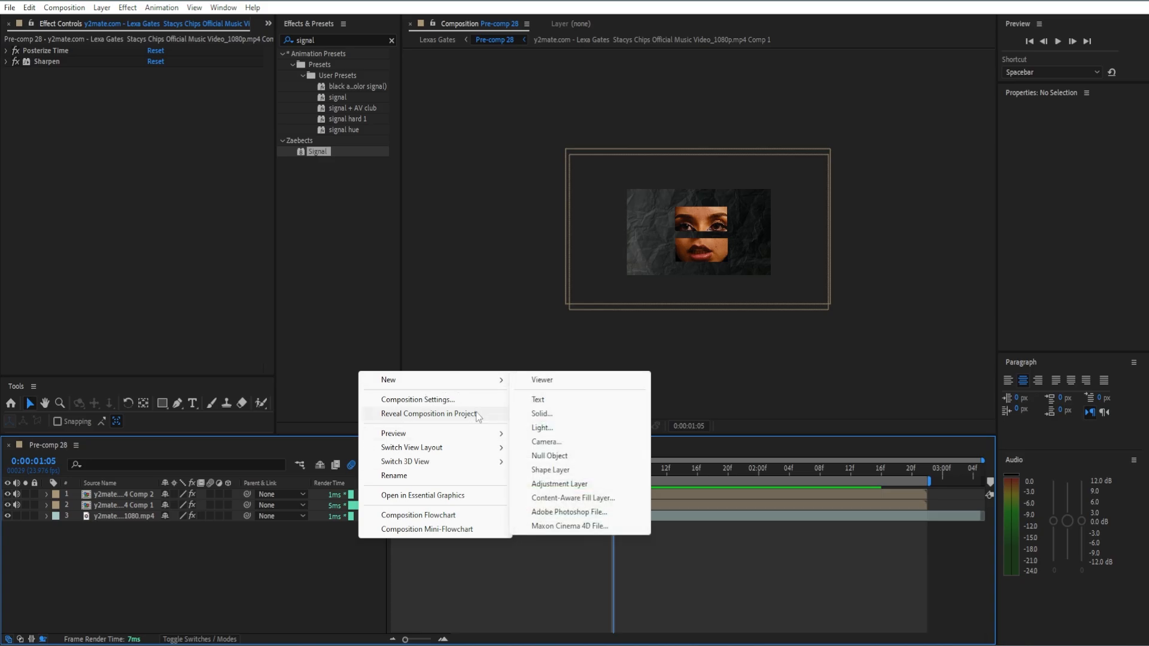
pyautogui.click(559, 484)
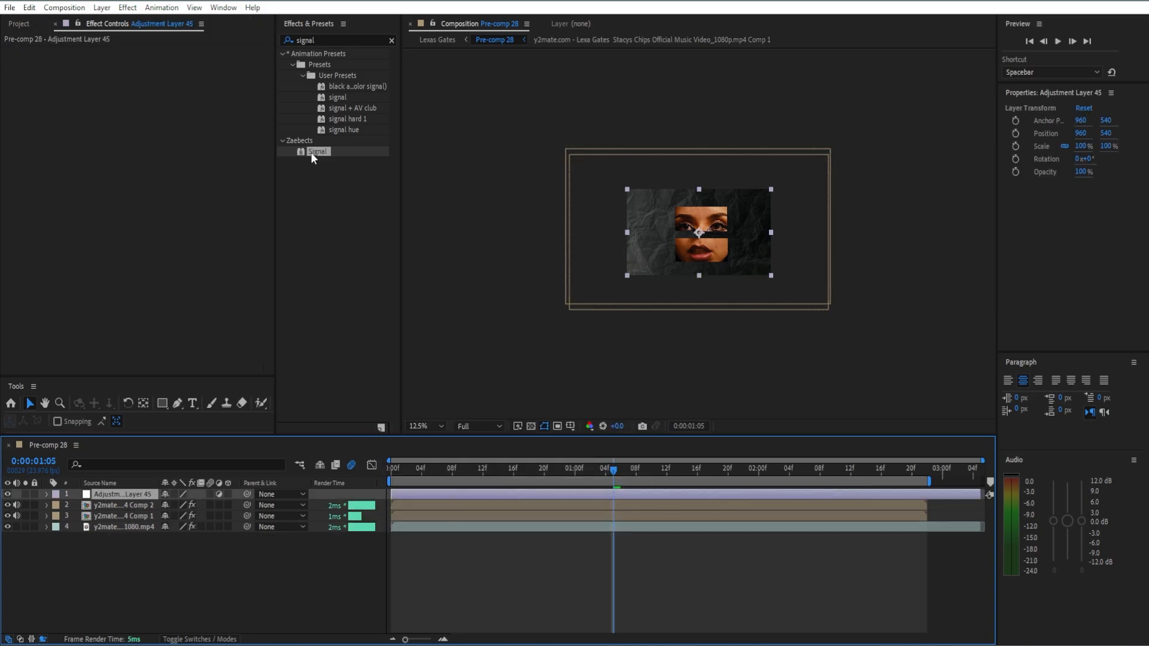
pyautogui.moveTo(311, 152); pyautogui.dragTo(146, 165)
pyautogui.scroll(2, 862, 289)
pyautogui.scroll(-1, 832, 285)
pyautogui.hotkey('ctrl', 'z')
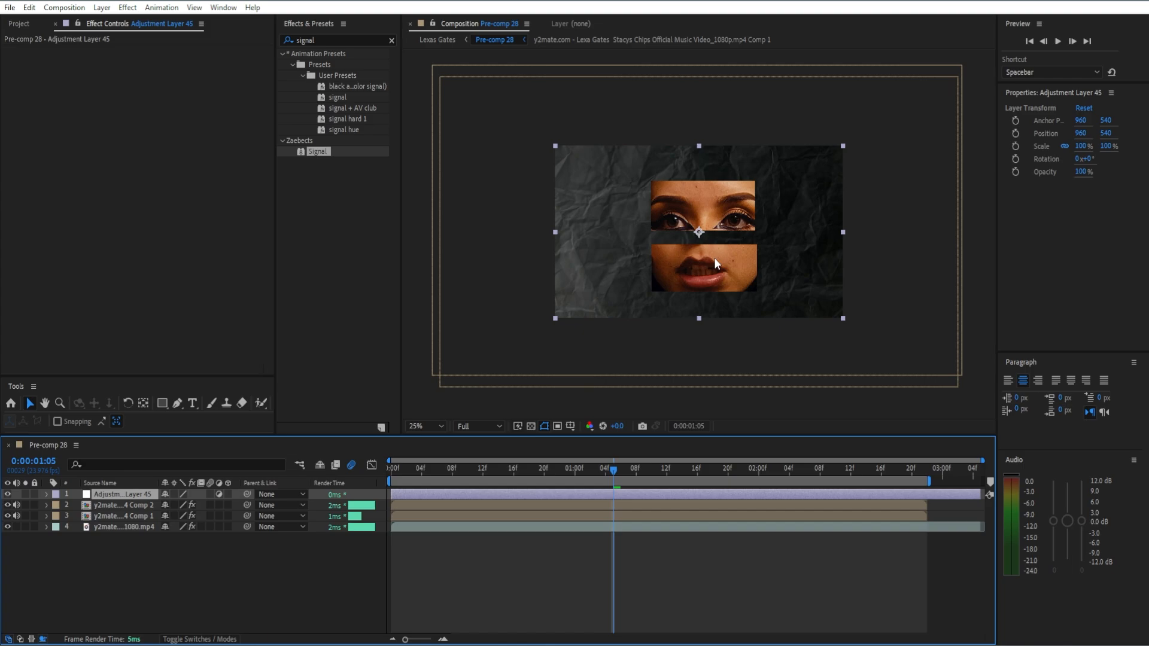
pyautogui.hotkey('ctrl', 'shift', 'z')
# Set Signal's VHS emulation to VHS_LP, turn off Tape Errors under Luma modulation, and check the look at other frames.
pyautogui.click(218, 171)
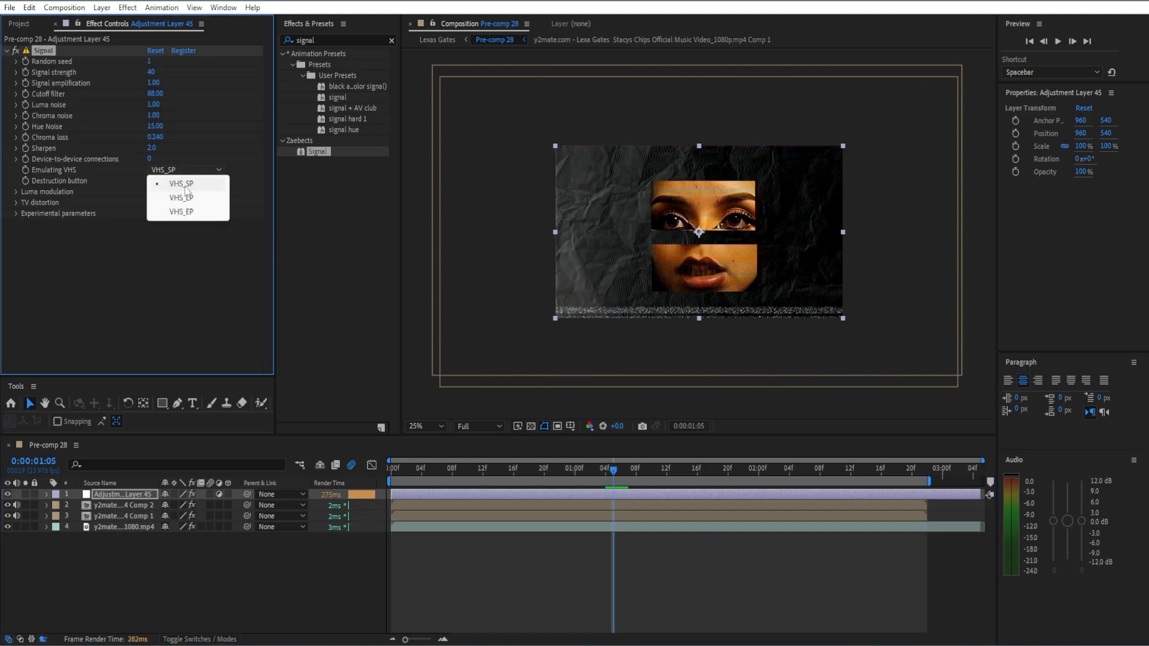
pyautogui.click(188, 198)
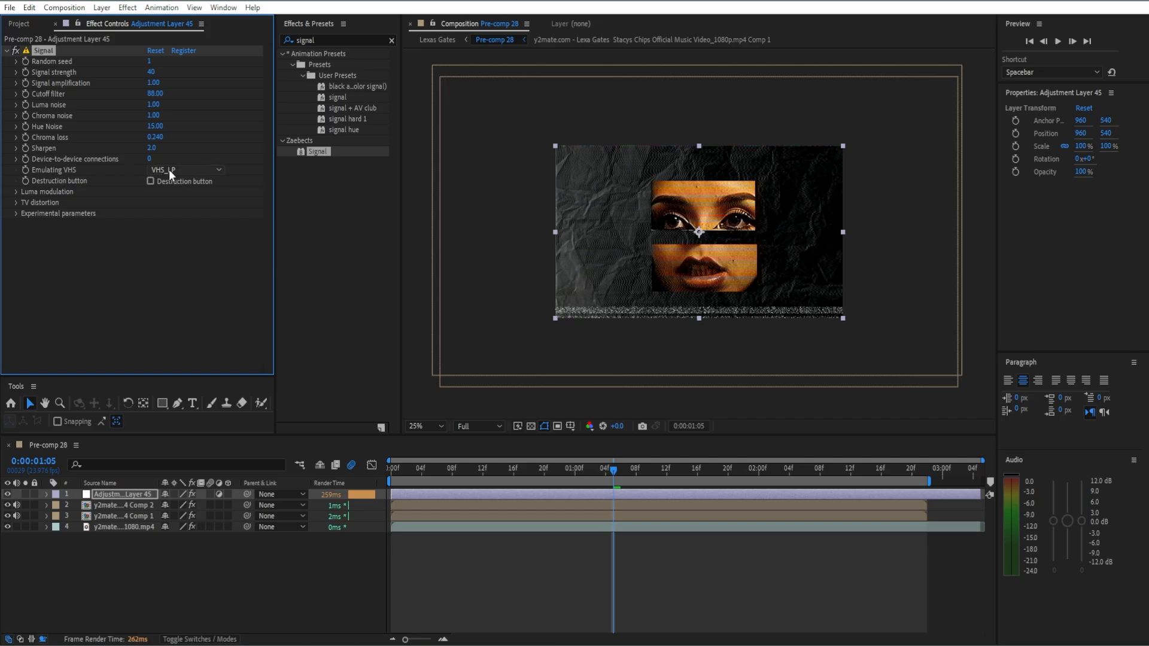
pyautogui.click(16, 192)
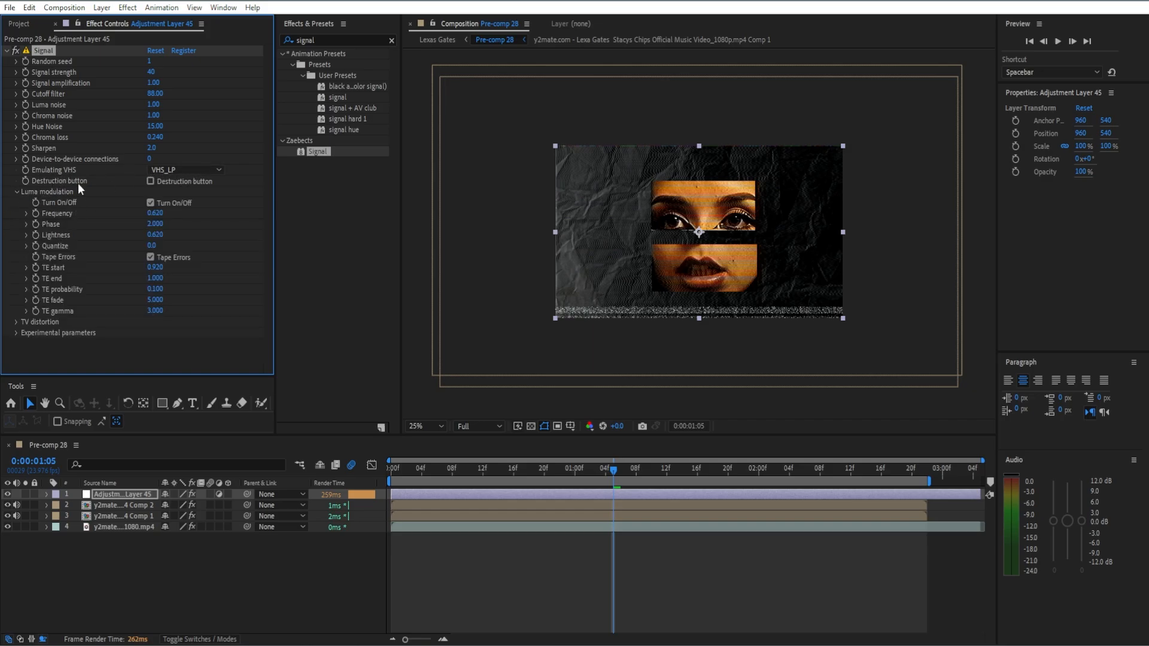
pyautogui.click(150, 258)
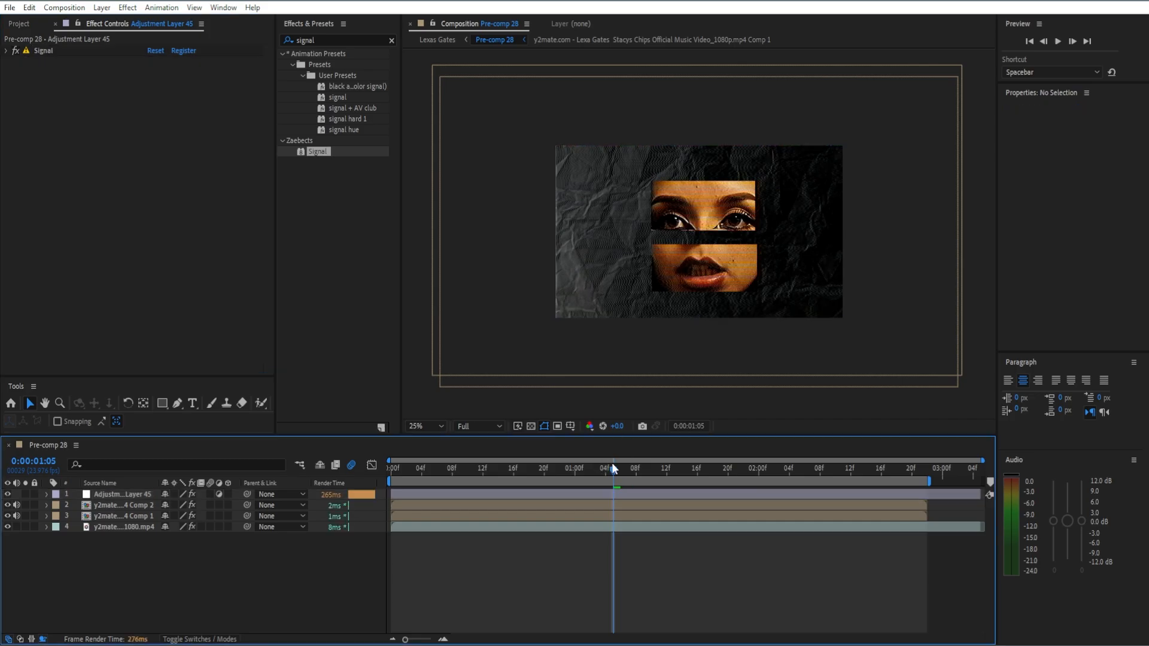
pyautogui.moveTo(619, 477); pyautogui.dragTo(820, 466)
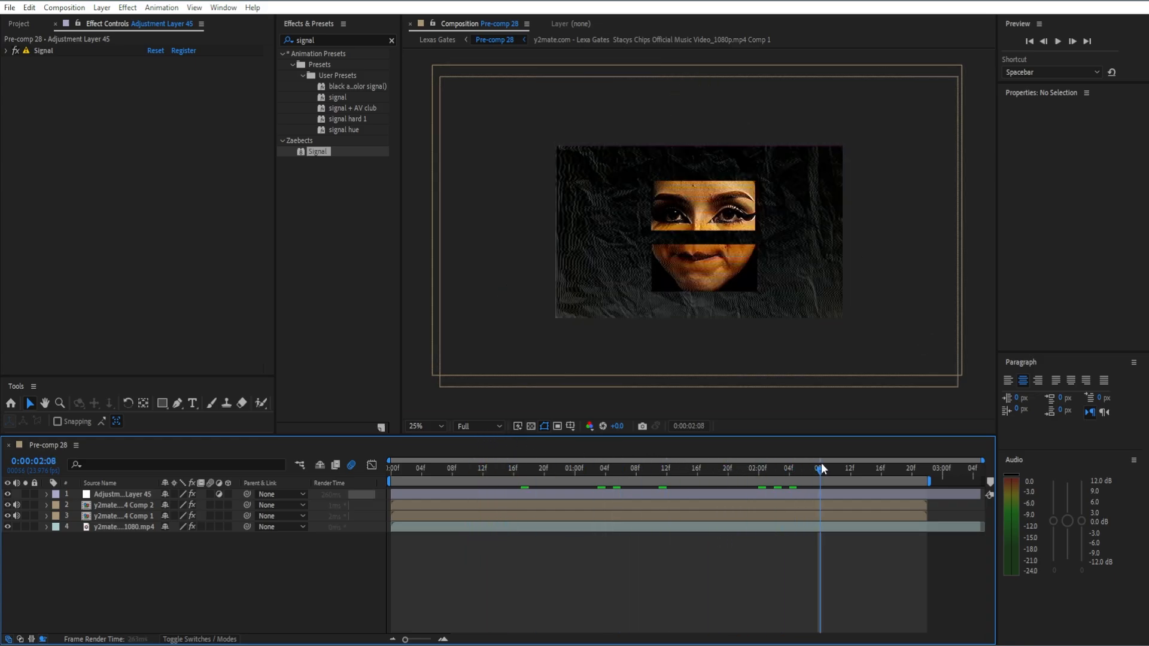
# Add the Stylize Glow effect to the adjustment layer with a threshold of 48.6% and a radius of 179.
pyautogui.click(391, 40)
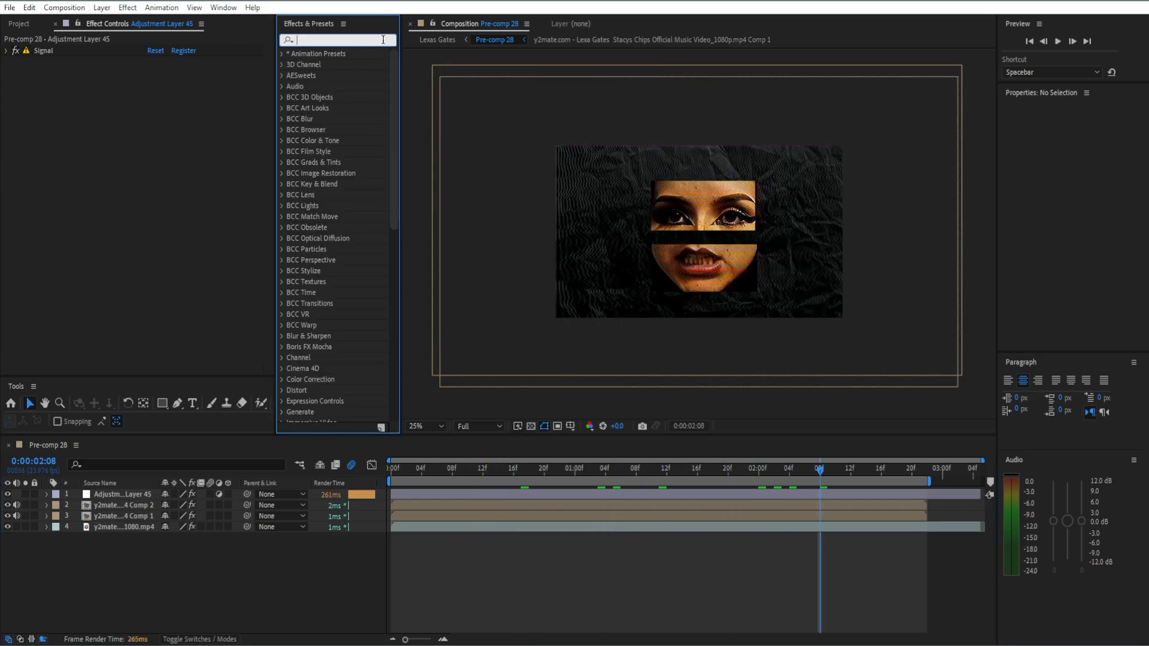
pyautogui.write('glow')
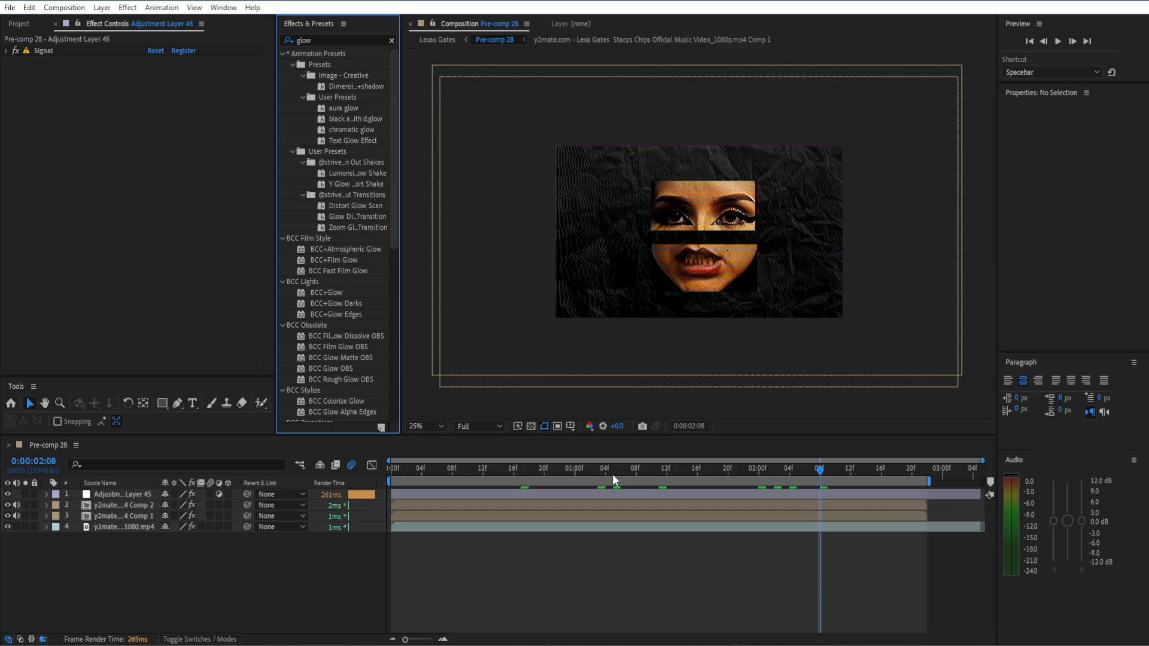
pyautogui.click(648, 494)
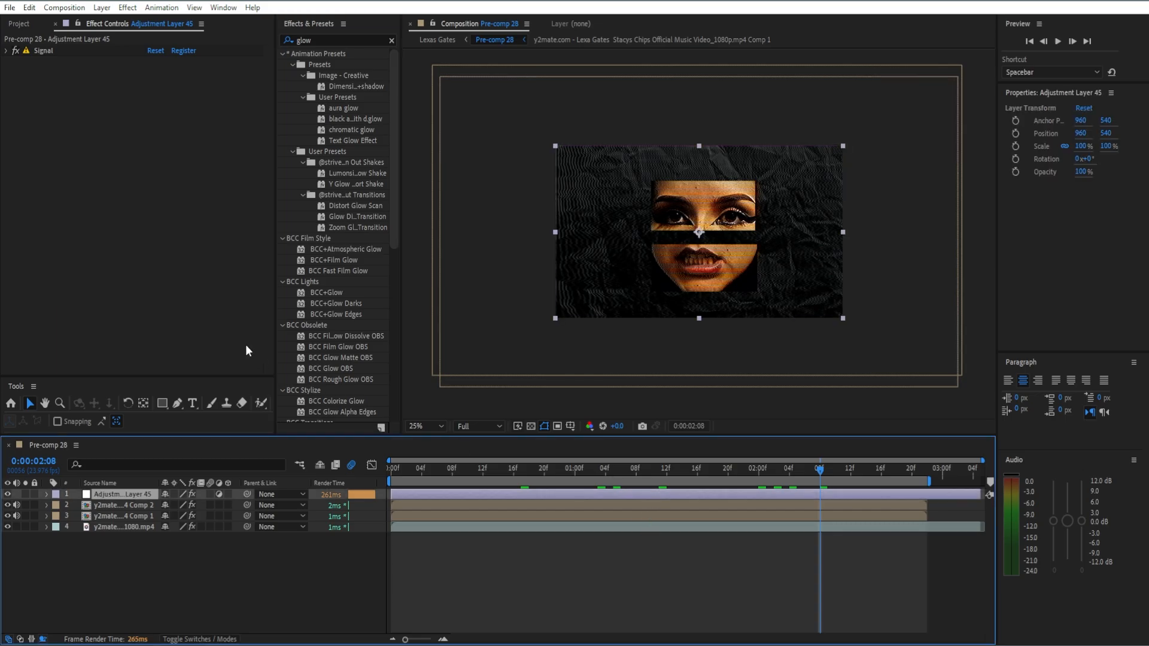
pyautogui.scroll(-8, 333, 313)
pyautogui.scroll(-3, 334, 314)
pyautogui.moveTo(326, 416); pyautogui.dragTo(155, 219)
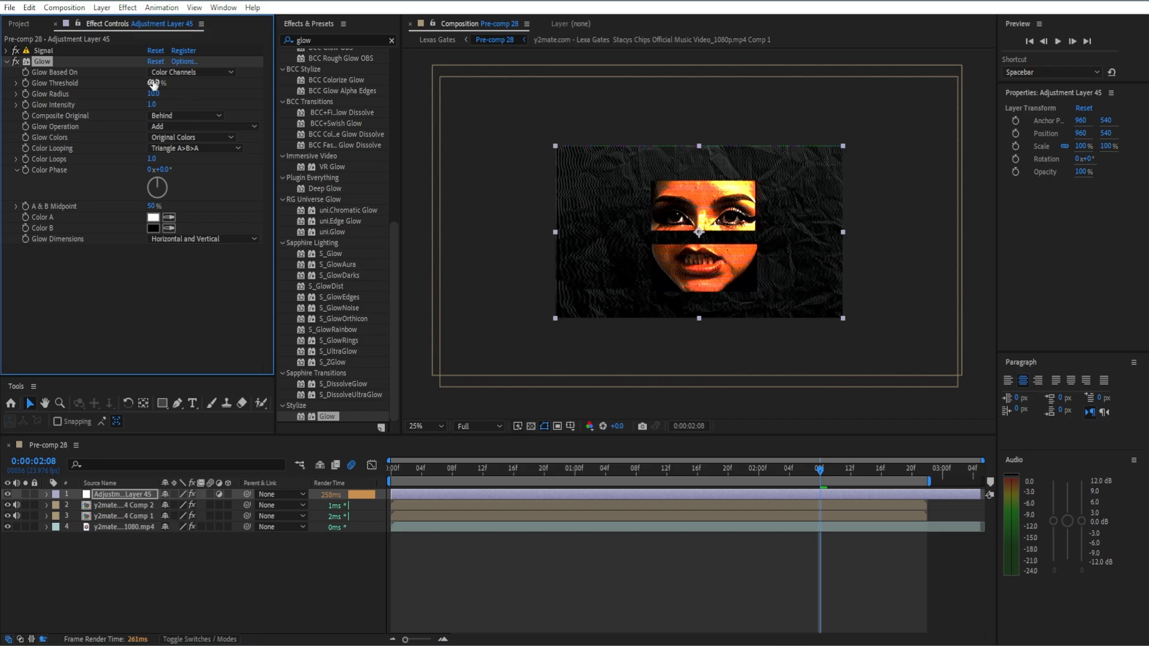
pyautogui.moveTo(153, 93); pyautogui.dragTo(176, 101)
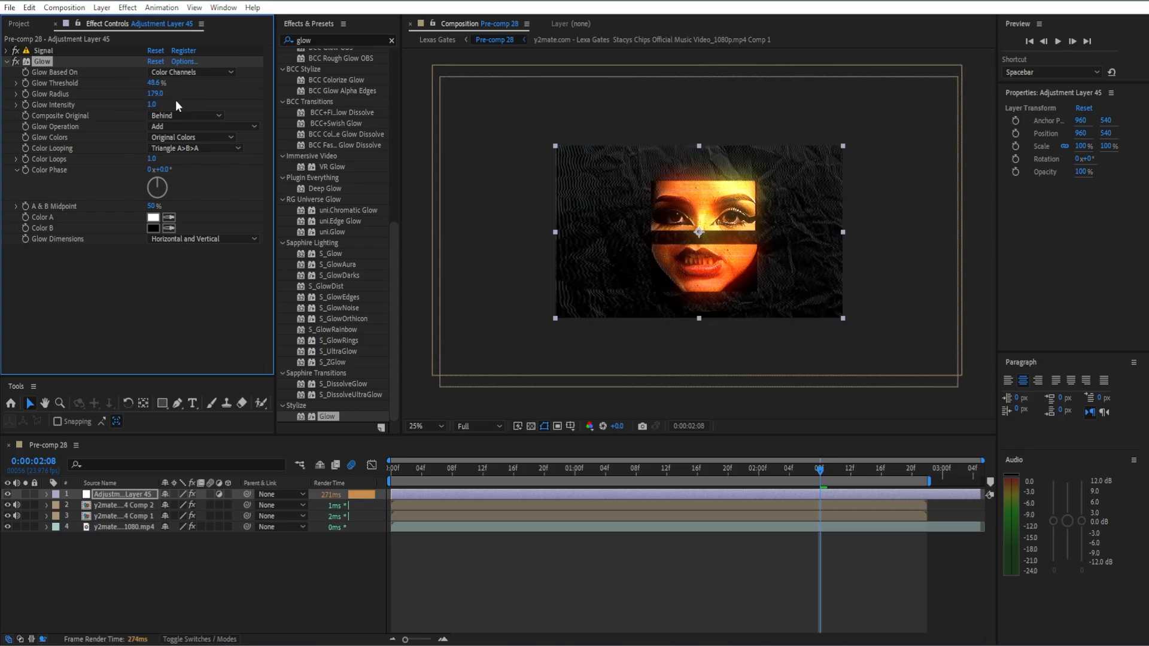
# Try placing Glow above Signal on the adjustment layer, check another frame, and restore the original effect order.
pyautogui.moveTo(50, 63); pyautogui.dragTo(48, 49)
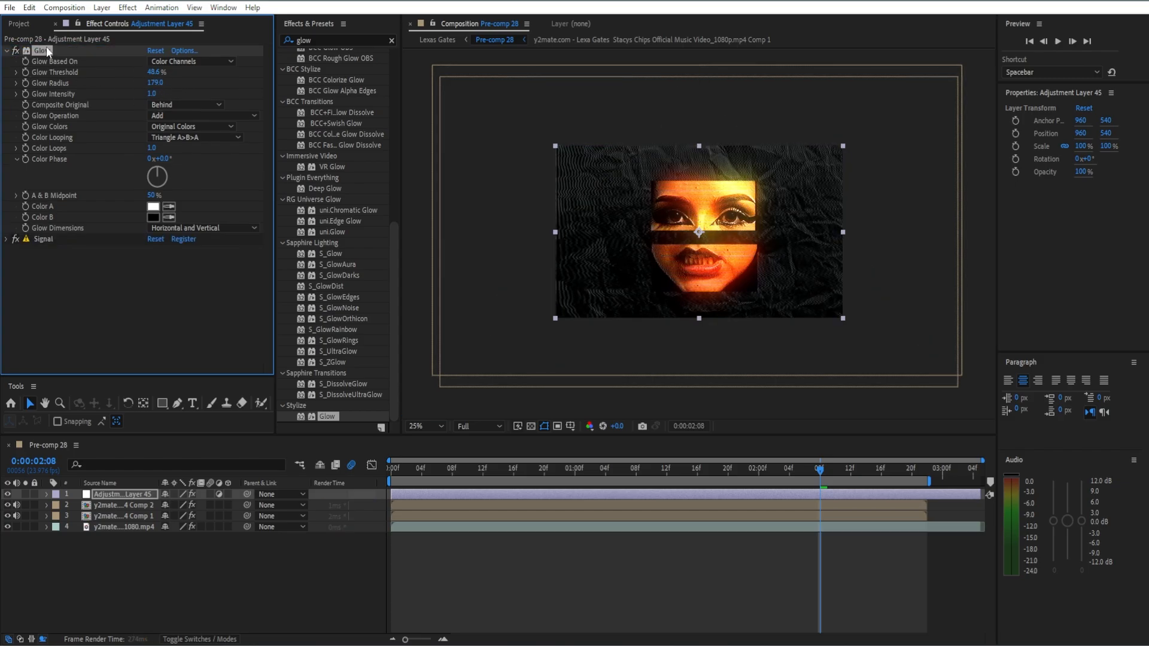
pyautogui.moveTo(848, 468); pyautogui.dragTo(721, 467)
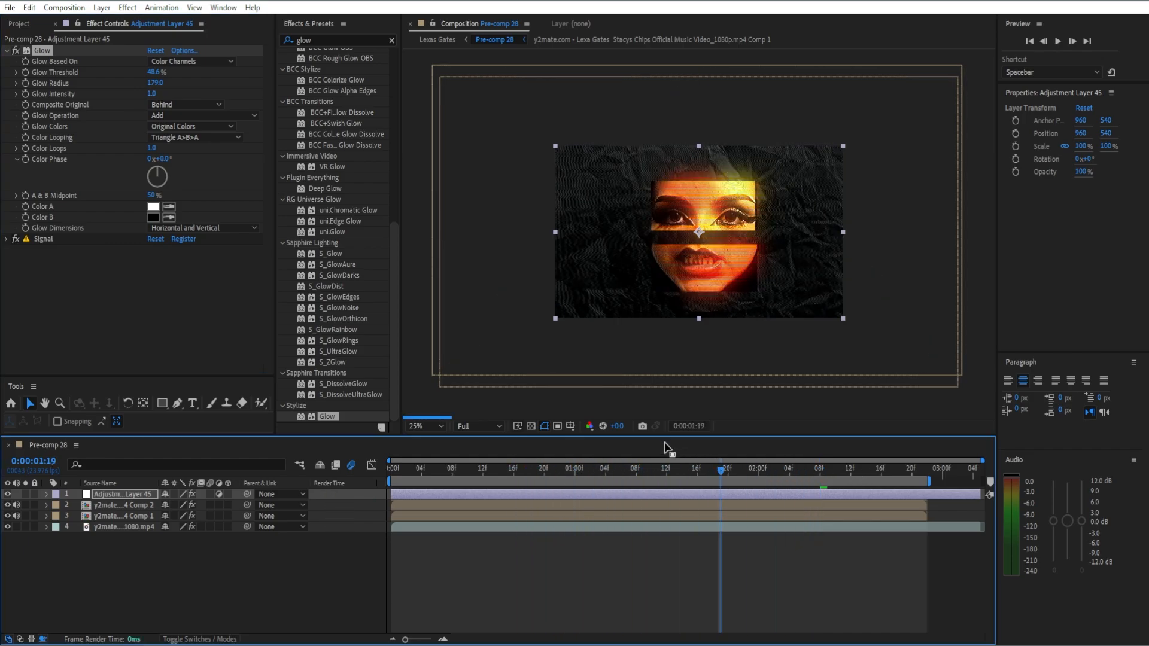
pyautogui.moveTo(43, 54); pyautogui.dragTo(60, 257)
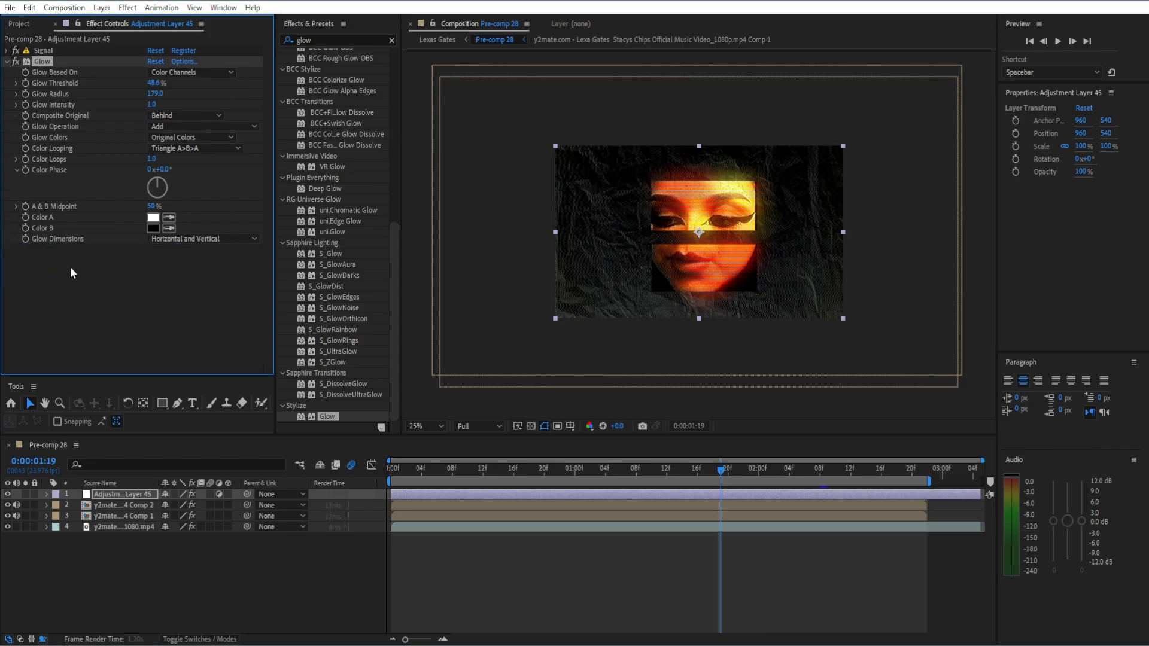
pyautogui.click(6, 61)
# Save the project and trim the adjustment layer's end to match the end of the eyes and mouth pre-comps.
pyautogui.hotkey('ctrl', 's')
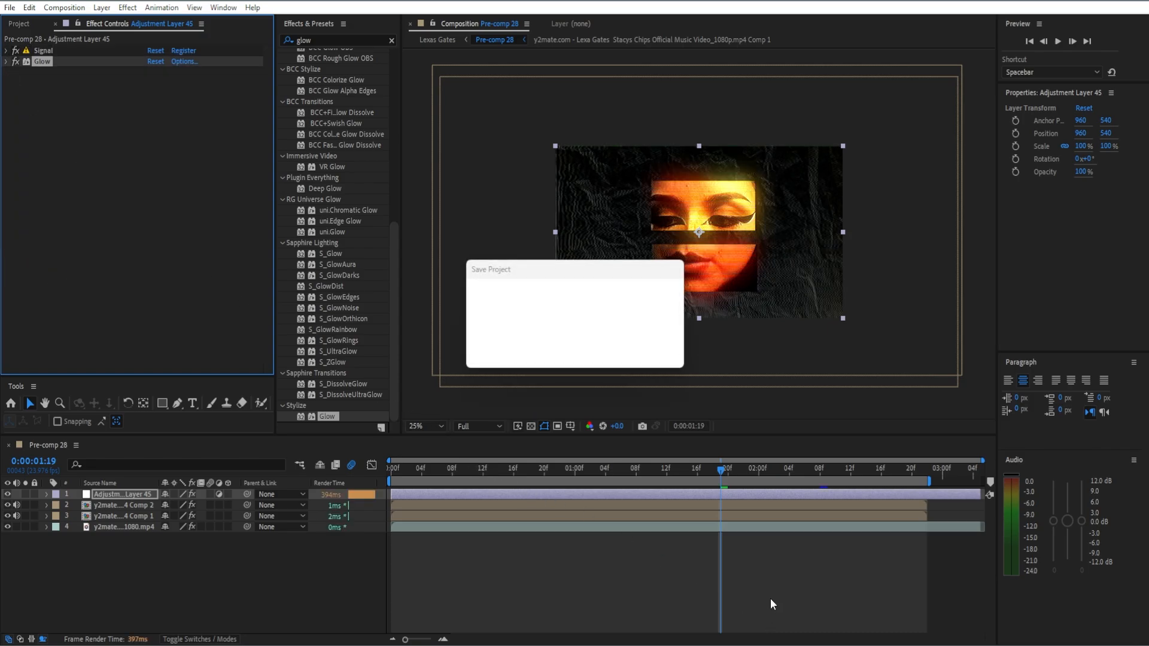
pyautogui.moveTo(722, 473); pyautogui.dragTo(899, 493)
pyautogui.hotkey('ctrl', 'shift', 'd')
pyautogui.press('Delete')
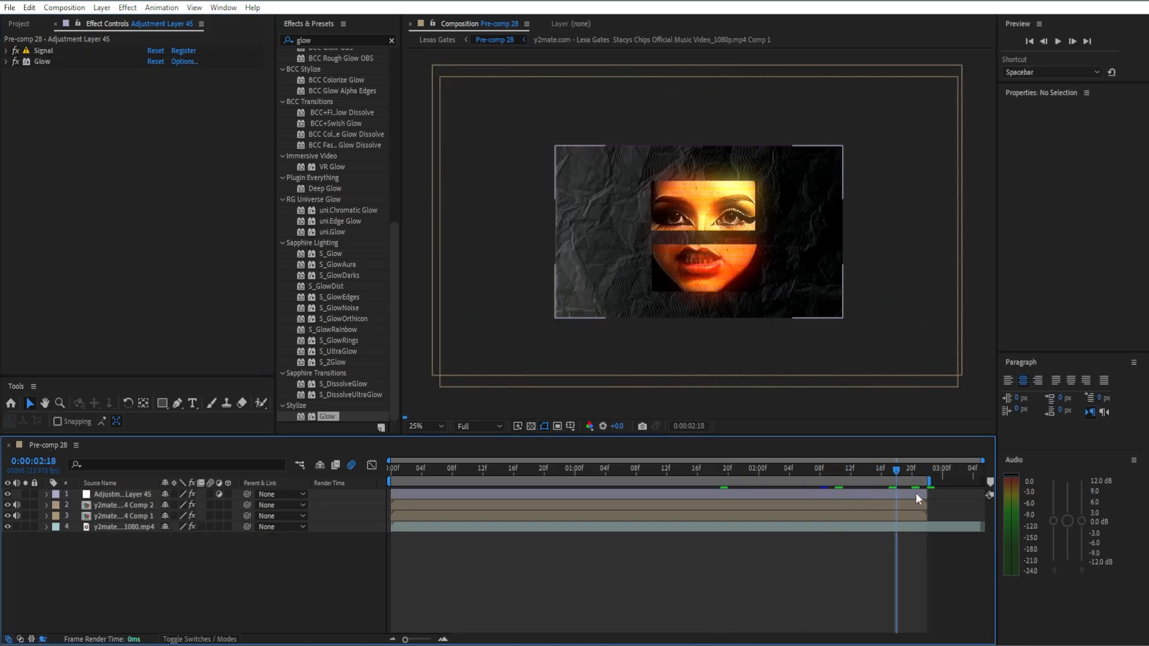
pyautogui.press('=')
pyautogui.press('=')
pyautogui.press('-')
pyautogui.press('-')
# Create a text layer above the adjustment layer and enter the text LEXA.
pyautogui.click(560, 470)
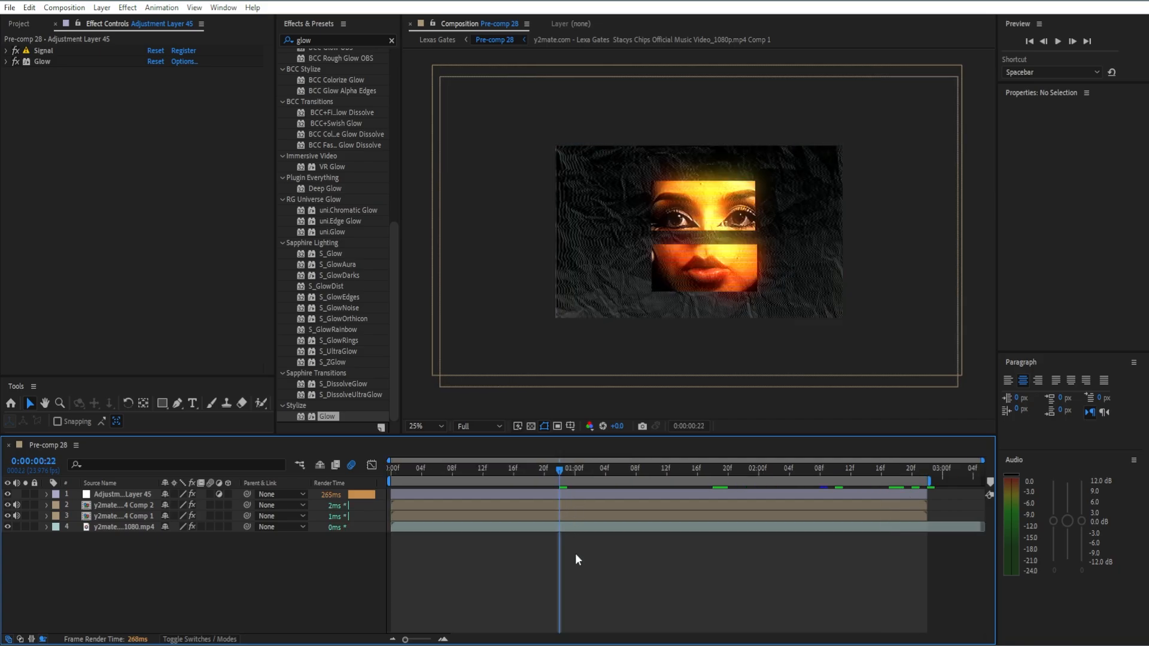
pyautogui.rightClick(300, 565)
pyautogui.moveTo(350, 409)
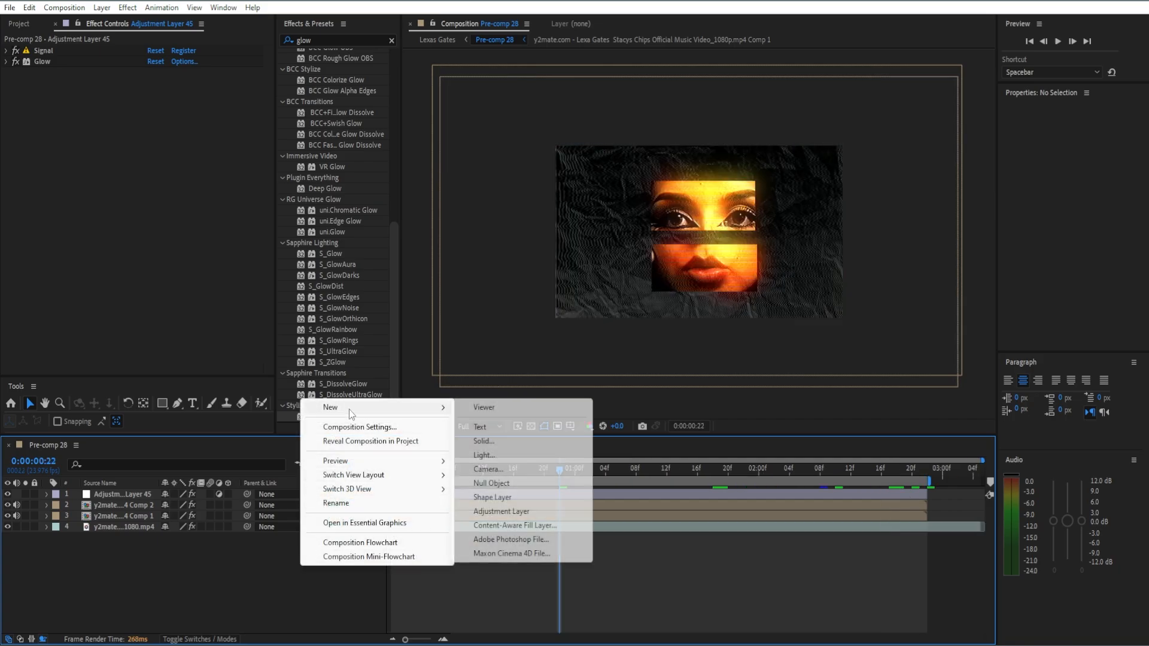
pyautogui.click(480, 427)
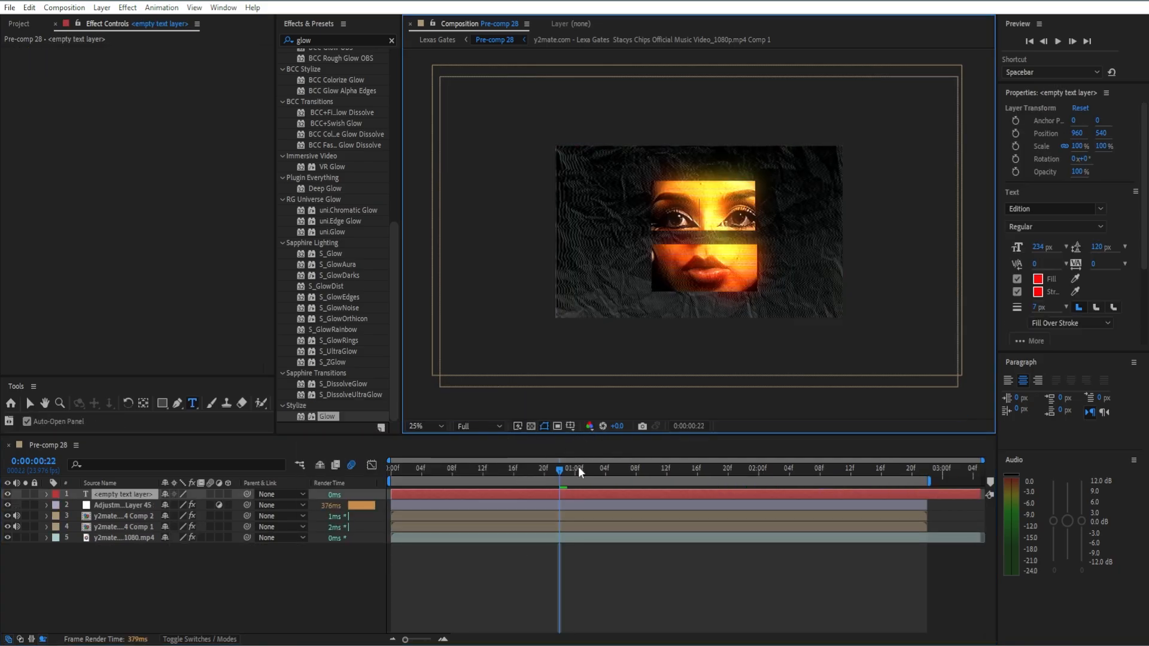
pyautogui.write('LEXA')
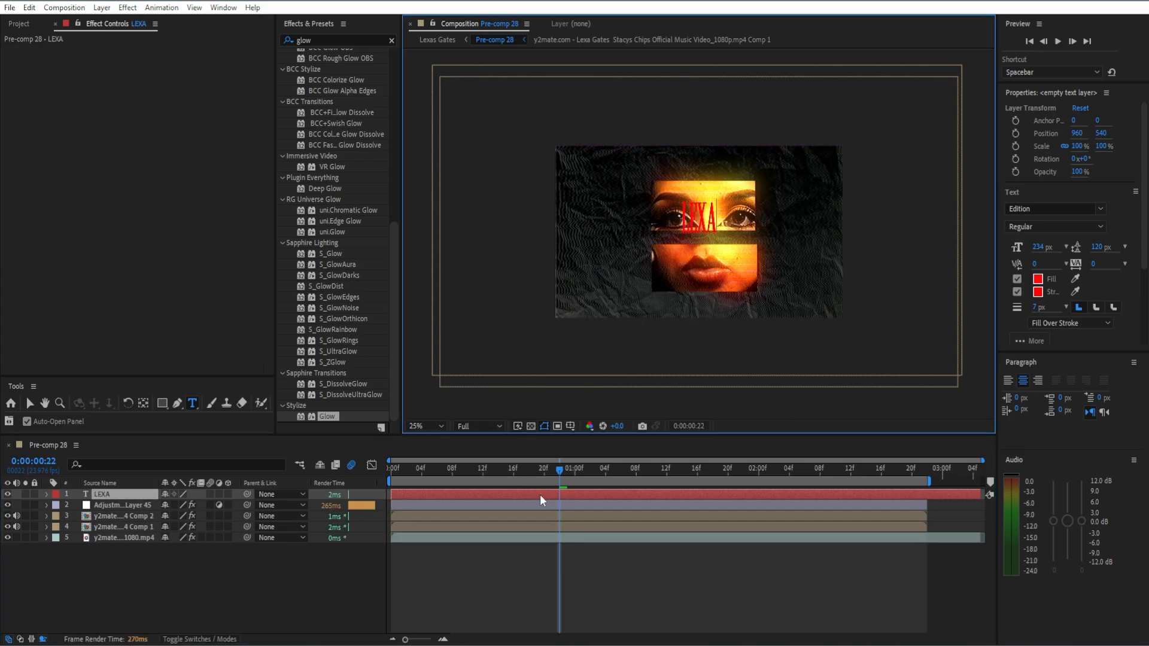
# Enlarge the LEXA text to 180% by 182% with unlinked scale and move it over the face to about 1006, 682.
pyautogui.click(571, 565)
pyautogui.click(588, 493)
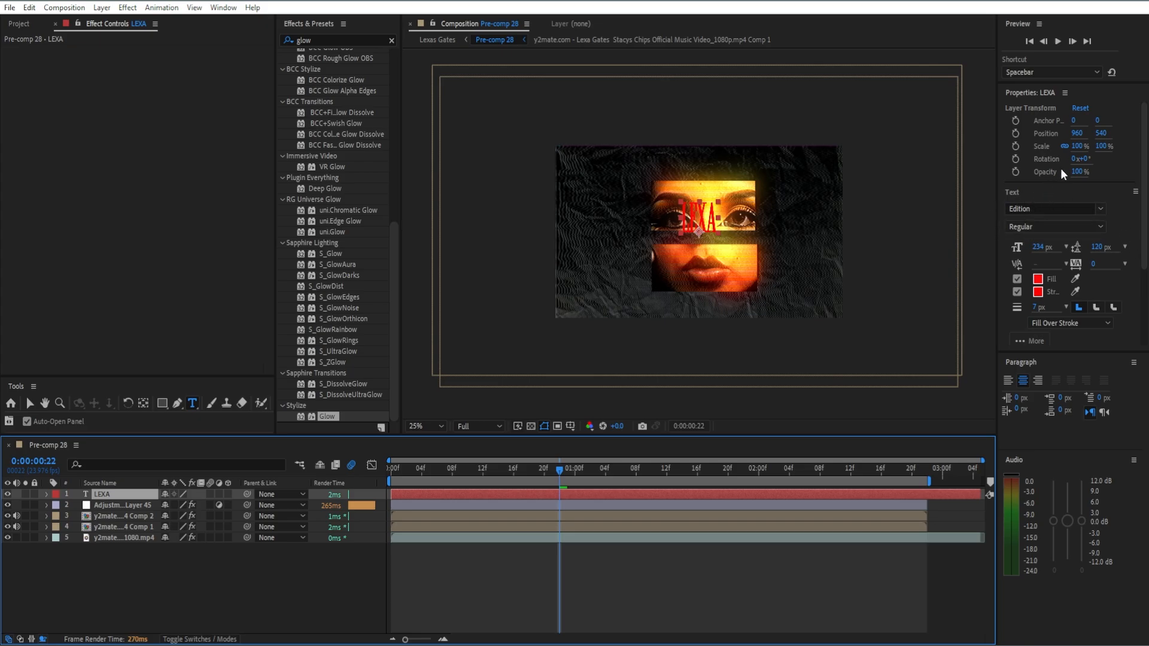
pyautogui.click(1063, 145)
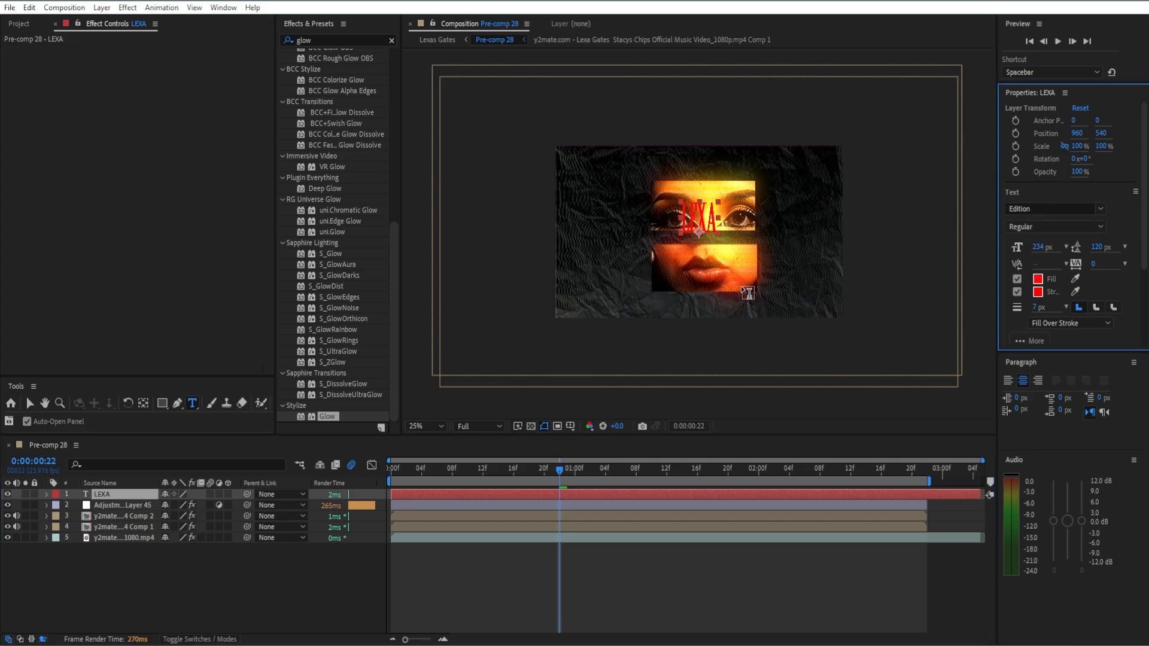
pyautogui.click(618, 448)
pyautogui.press('v')
pyautogui.moveTo(1079, 147); pyautogui.dragTo(1126, 150)
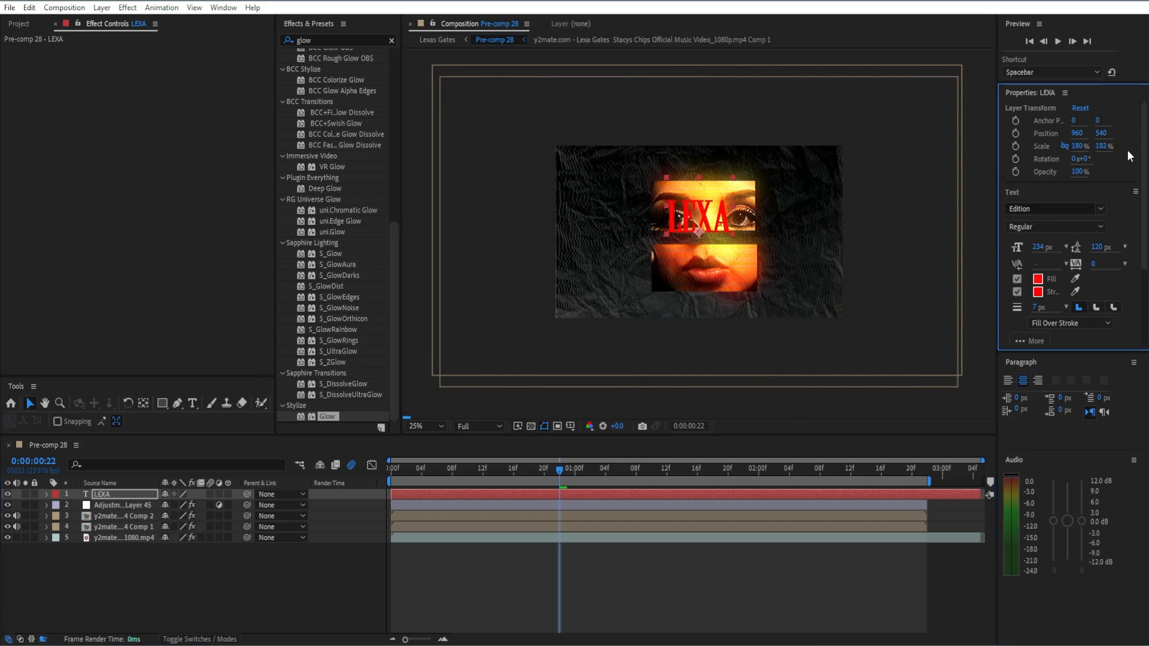
pyautogui.scroll(3, 699, 258)
pyautogui.scroll(-1, 781, 218)
pyautogui.moveTo(745, 213); pyautogui.dragTo(785, 263)
# Check the text at other frames and add the Colorama effect to the adjustment layer below Glow.
pyautogui.click(857, 475)
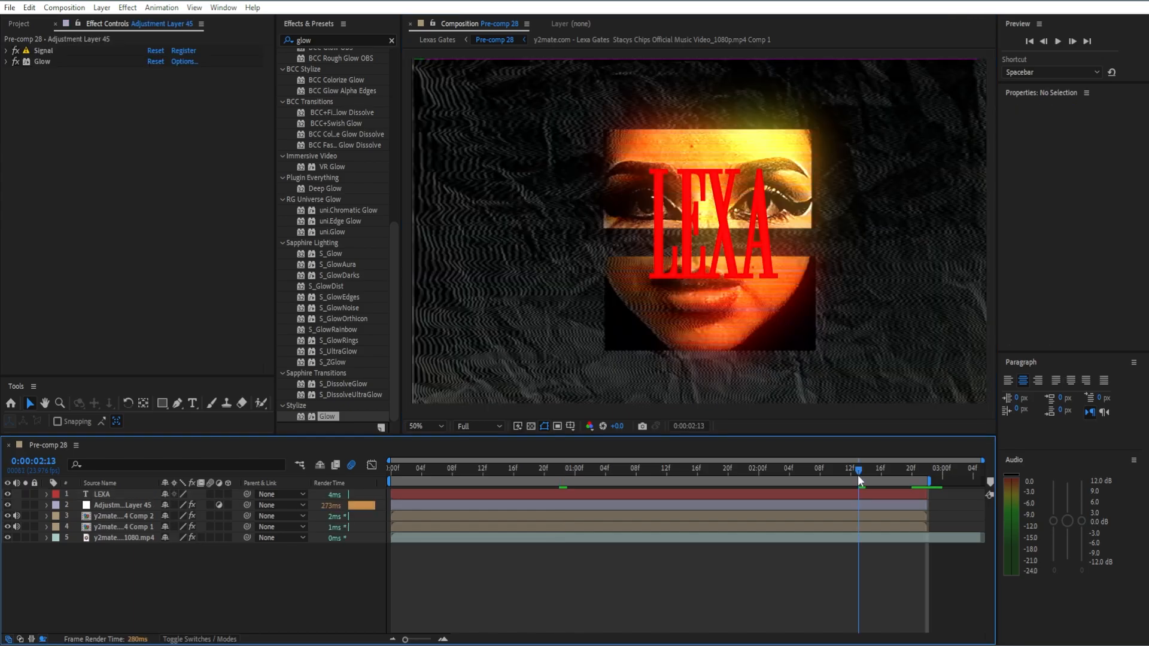
pyautogui.moveTo(857, 475); pyautogui.dragTo(499, 474)
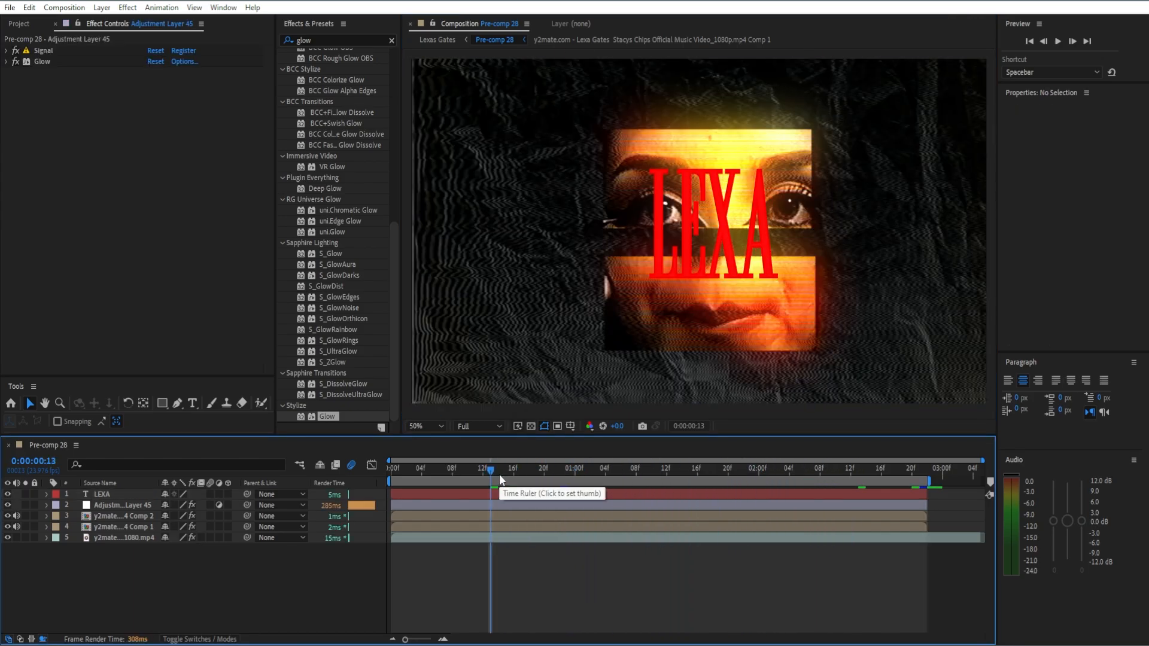
pyautogui.click(492, 505)
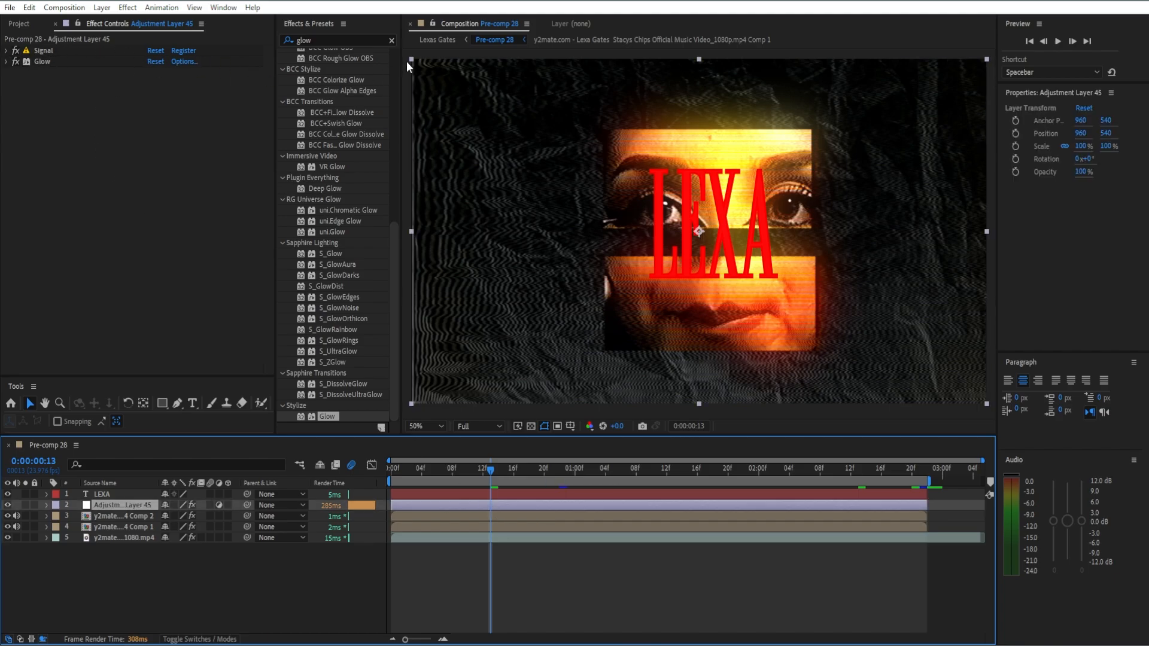
pyautogui.click(391, 39)
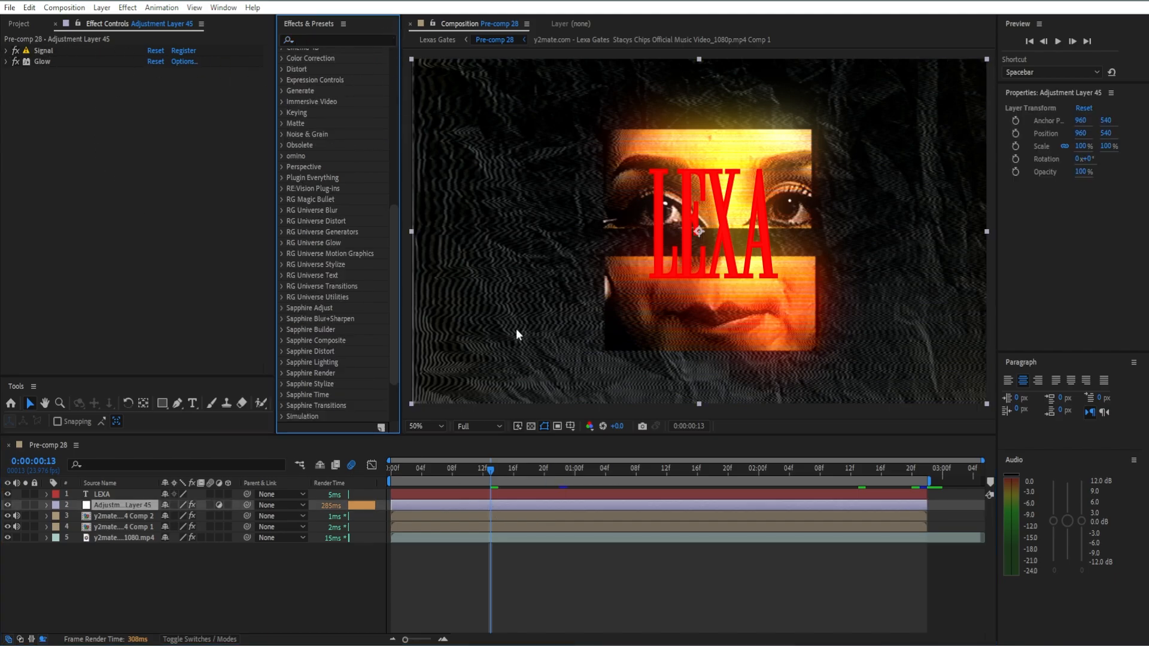
pyautogui.click(354, 39)
pyautogui.write('coloramaz')
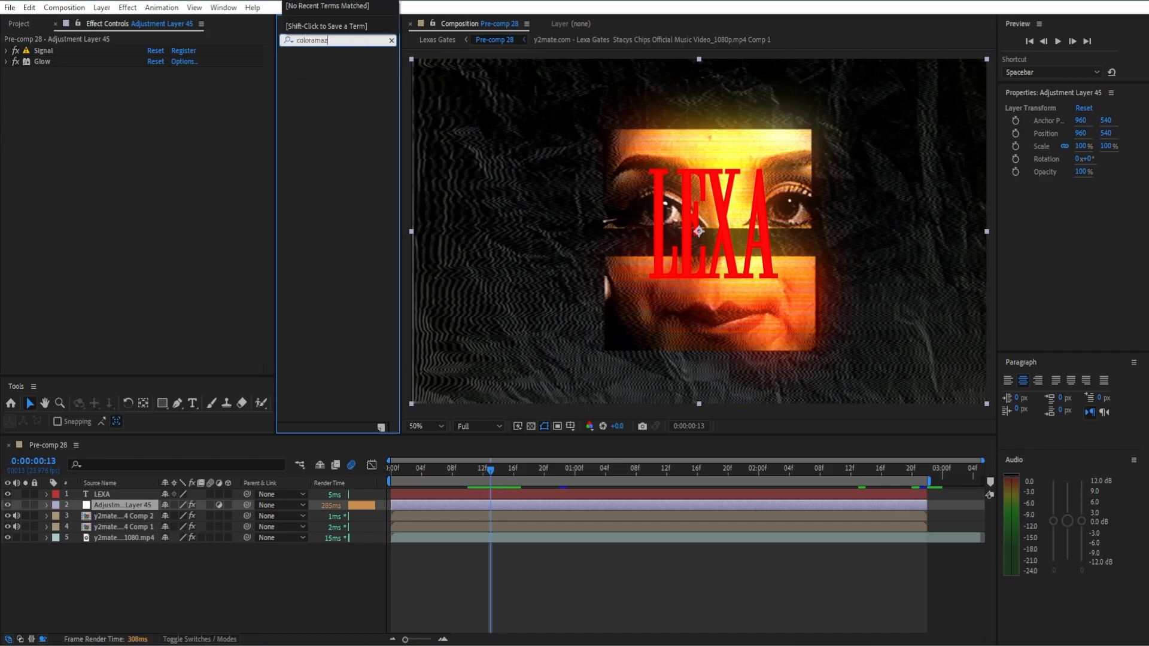
pyautogui.press('BackSpace')
pyautogui.moveTo(337, 63); pyautogui.dragTo(85, 127)
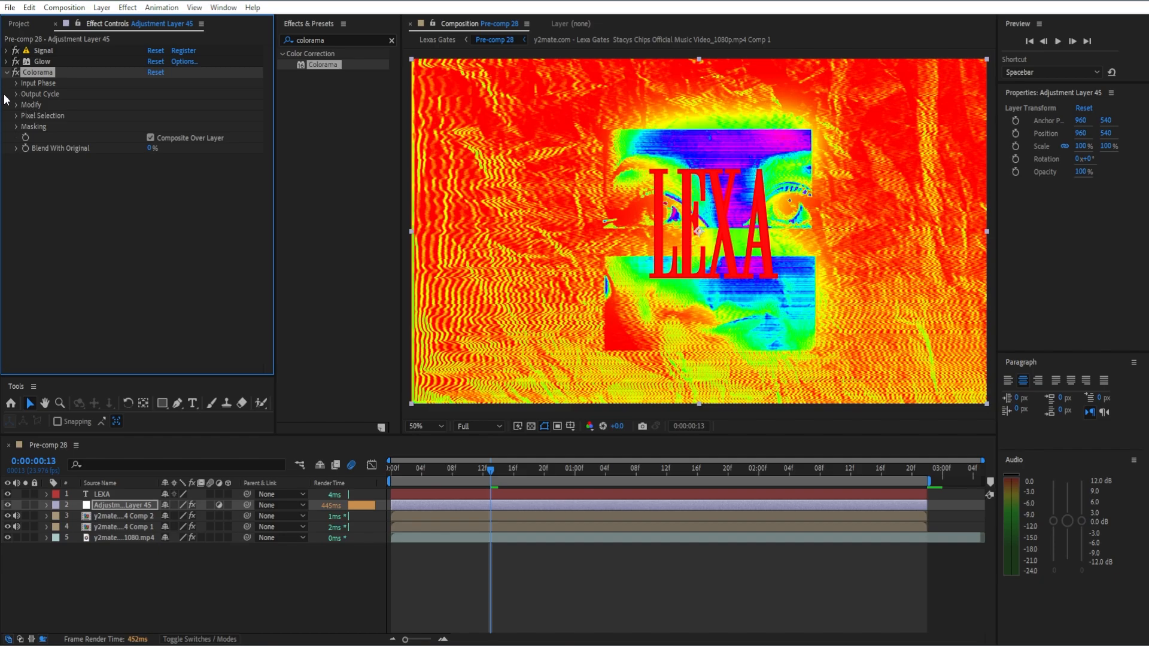
# Set Colorama to modify only Hue, then collapse its settings.
pyautogui.click(16, 95)
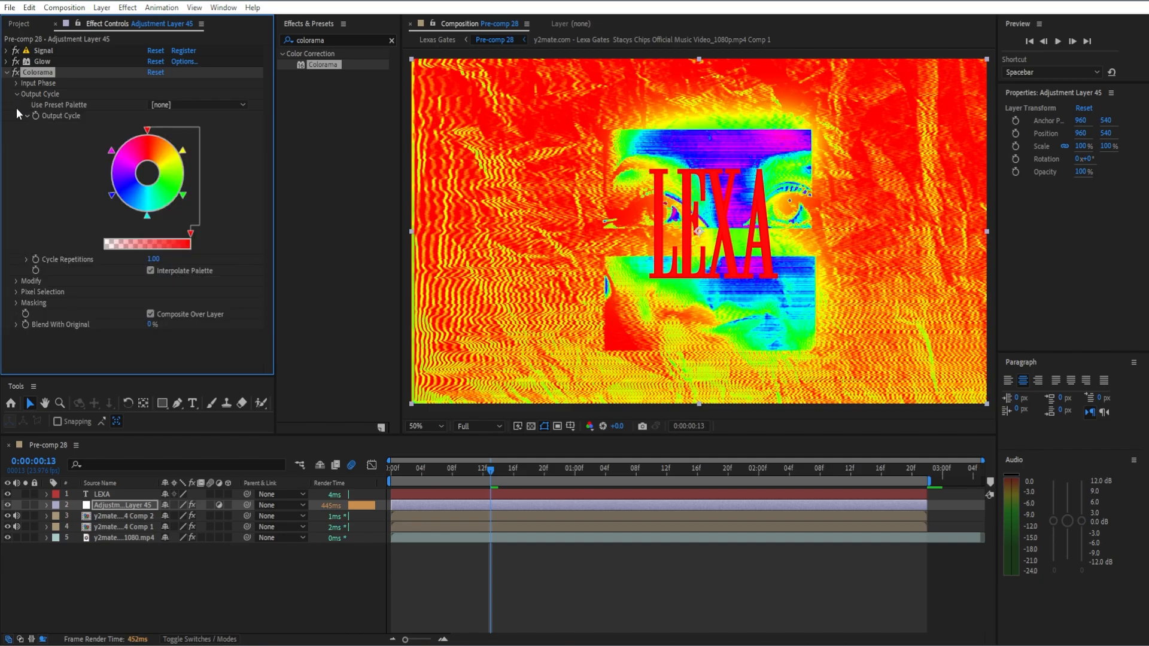
pyautogui.click(17, 282)
pyautogui.click(185, 291)
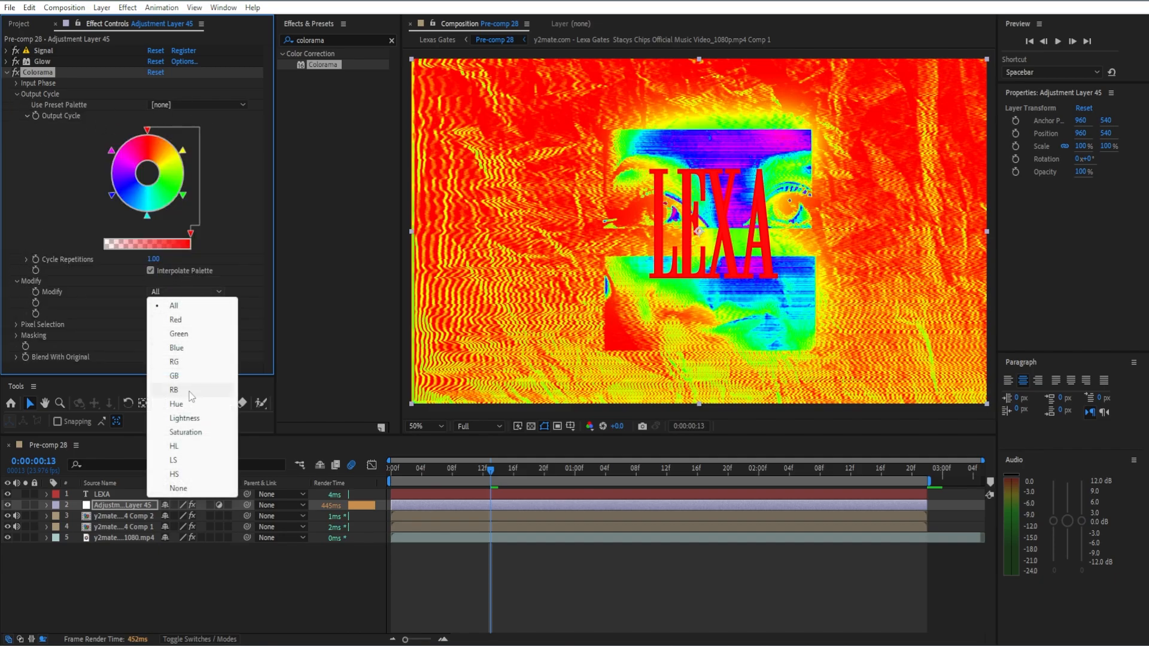
pyautogui.click(176, 403)
pyautogui.scroll(-2, 620, 290)
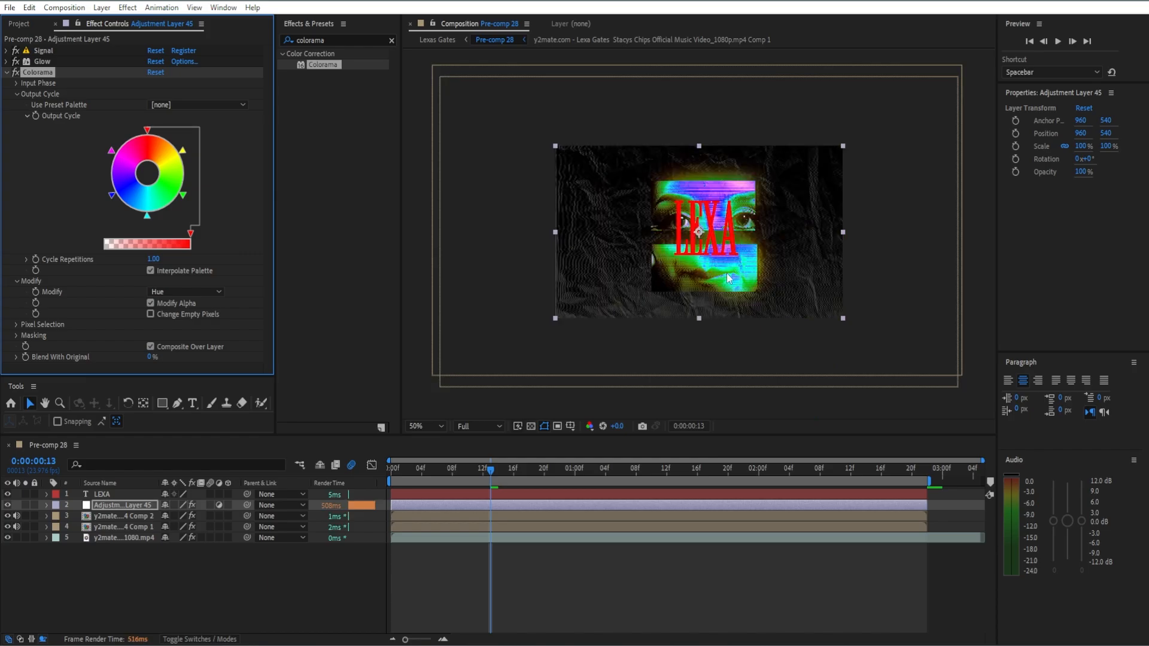
pyautogui.scroll(-1, 621, 223)
pyautogui.click(6, 72)
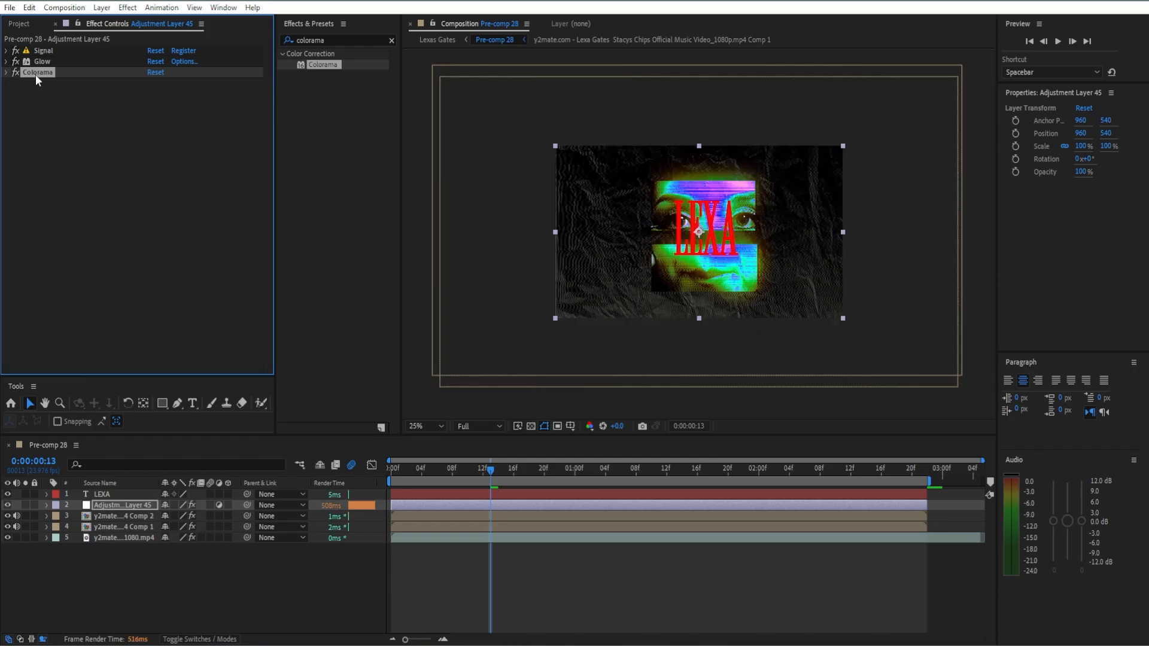
# Move the adjustment layer above the LEXA text layer and check the look at another frame.
pyautogui.moveTo(142, 506); pyautogui.dragTo(144, 495)
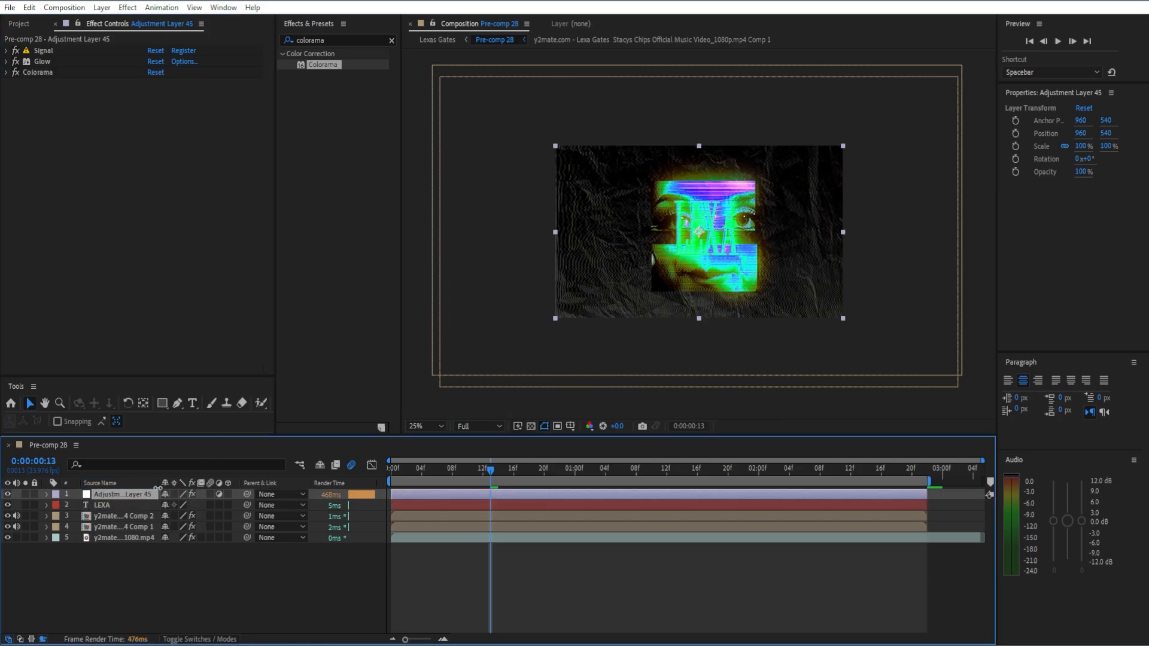
pyautogui.click(483, 471)
pyautogui.moveTo(485, 473); pyautogui.dragTo(684, 470)
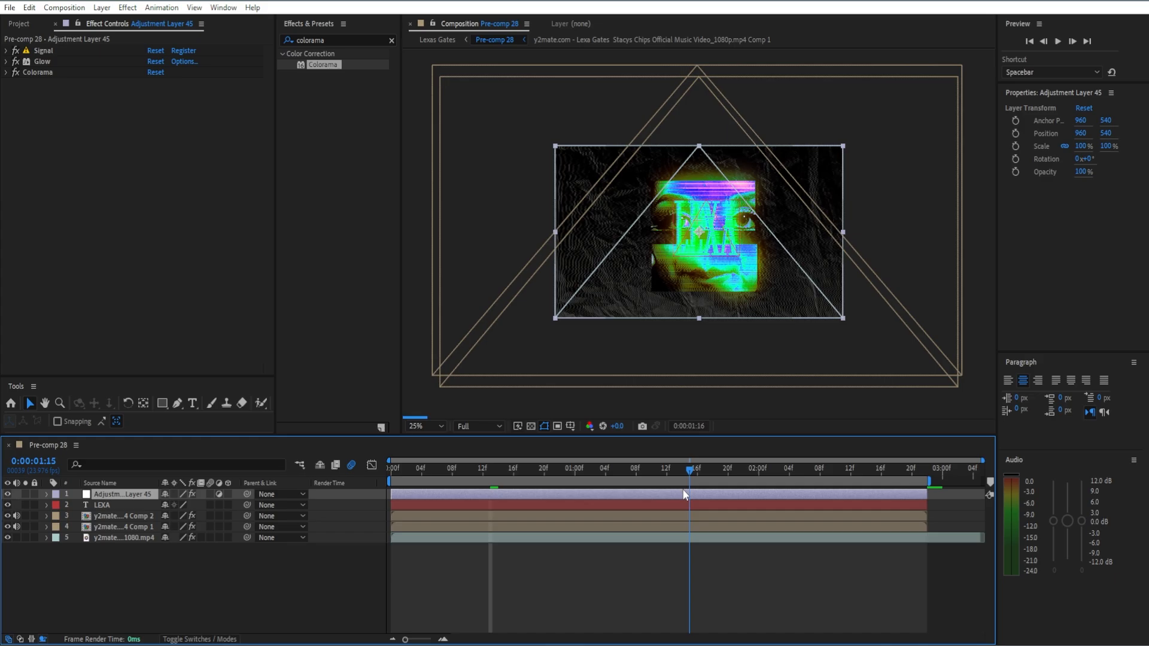
# Turn off the stroke of the LEXA text.
pyautogui.click(710, 506)
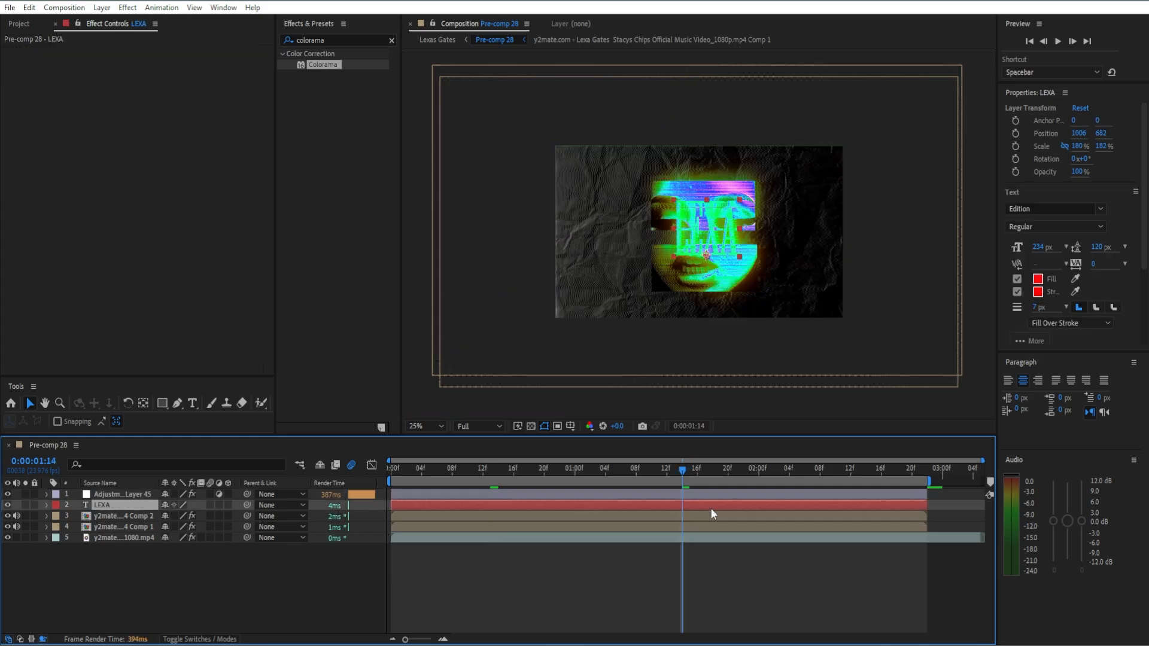
pyautogui.click(1017, 292)
pyautogui.click(1039, 280)
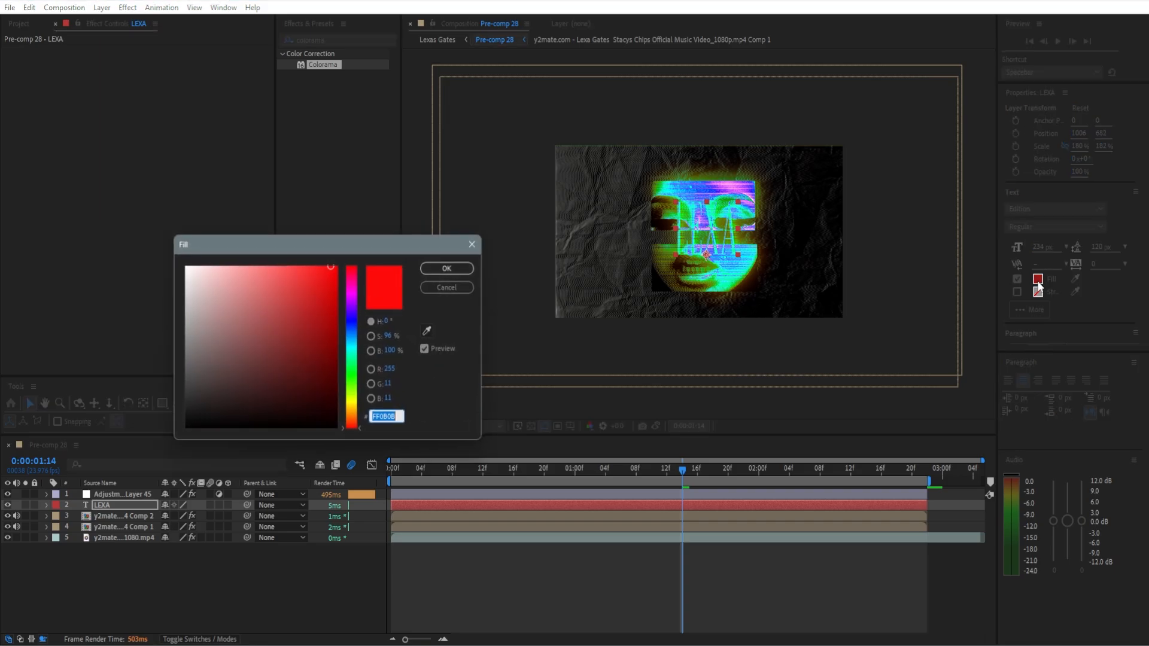
pyautogui.moveTo(269, 359); pyautogui.dragTo(228, 459)
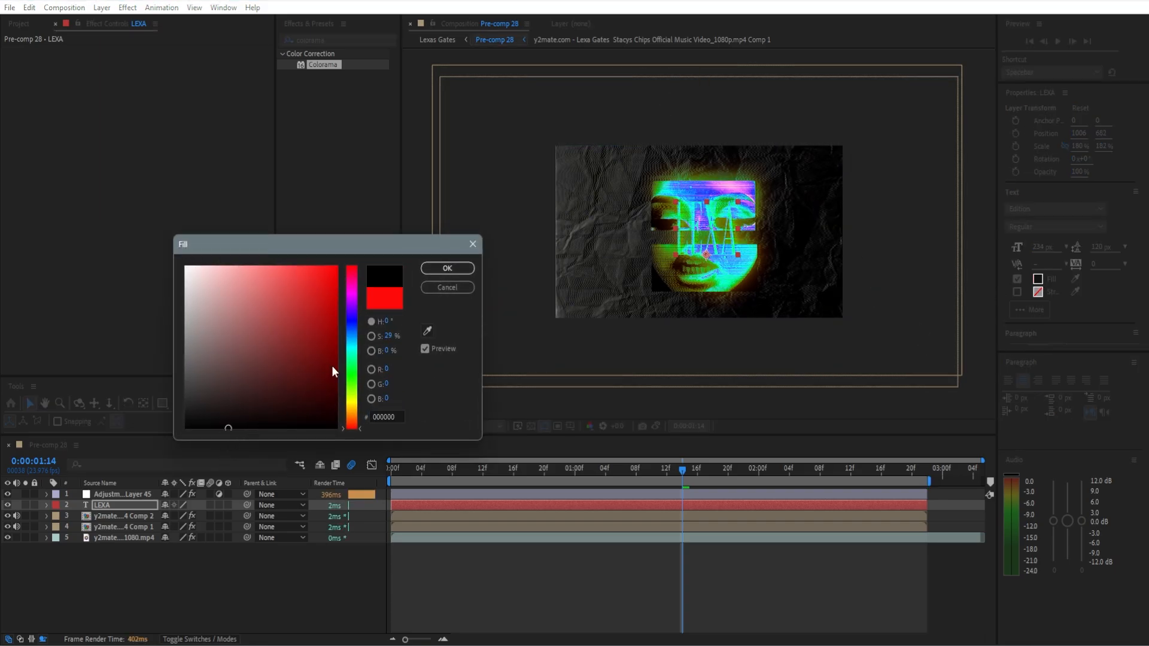
pyautogui.click(446, 268)
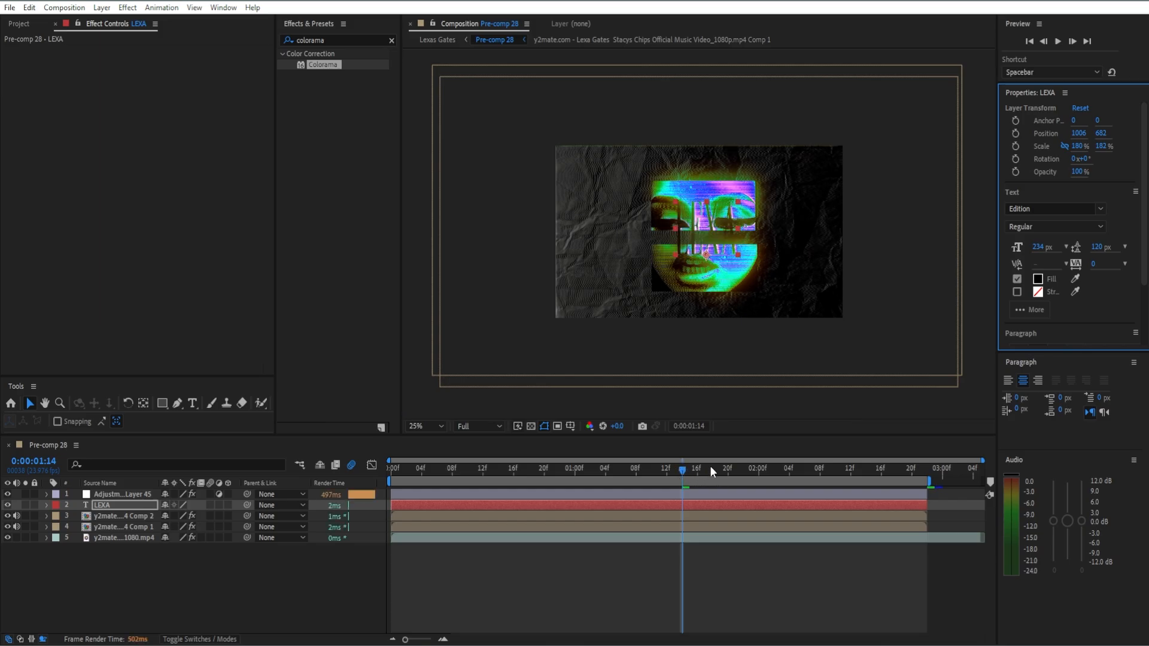
# Set the LEXA text's fill color to white, FFFFFF.
pyautogui.click(1038, 279)
pyautogui.write('ffffff')
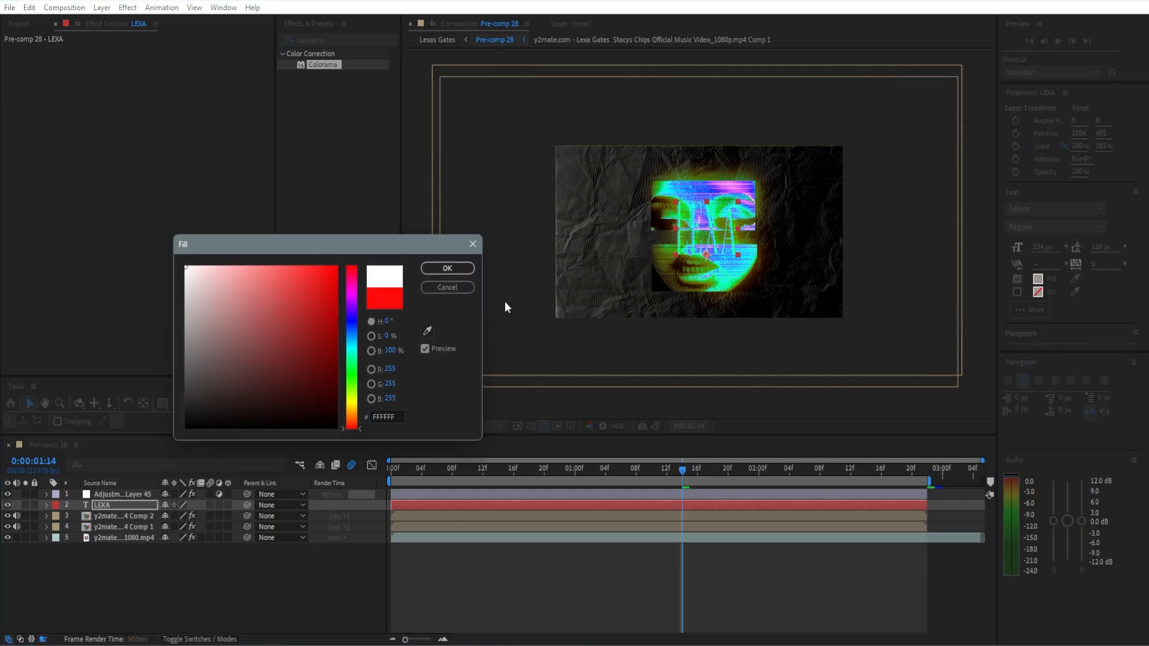
pyautogui.press('Return')
# Replace the wording of the second split text layer, starting at 0:00:00:08, with GATES.
pyautogui.scroll(2, 732, 272)
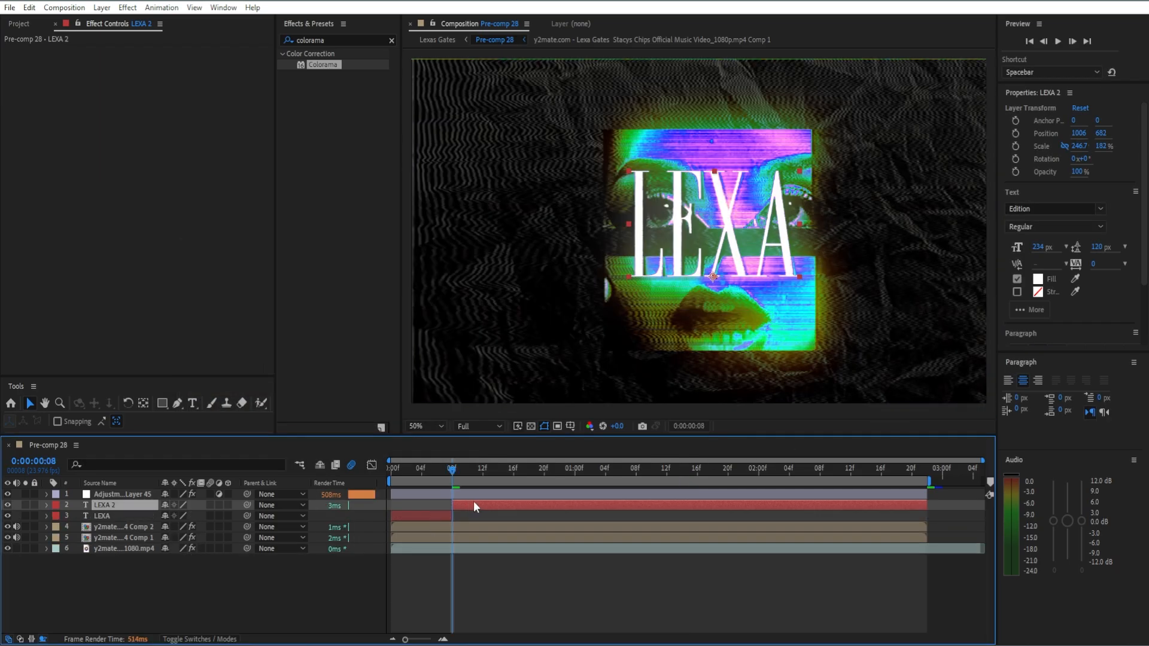
pyautogui.doubleClick(473, 501)
pyautogui.write('GATES')
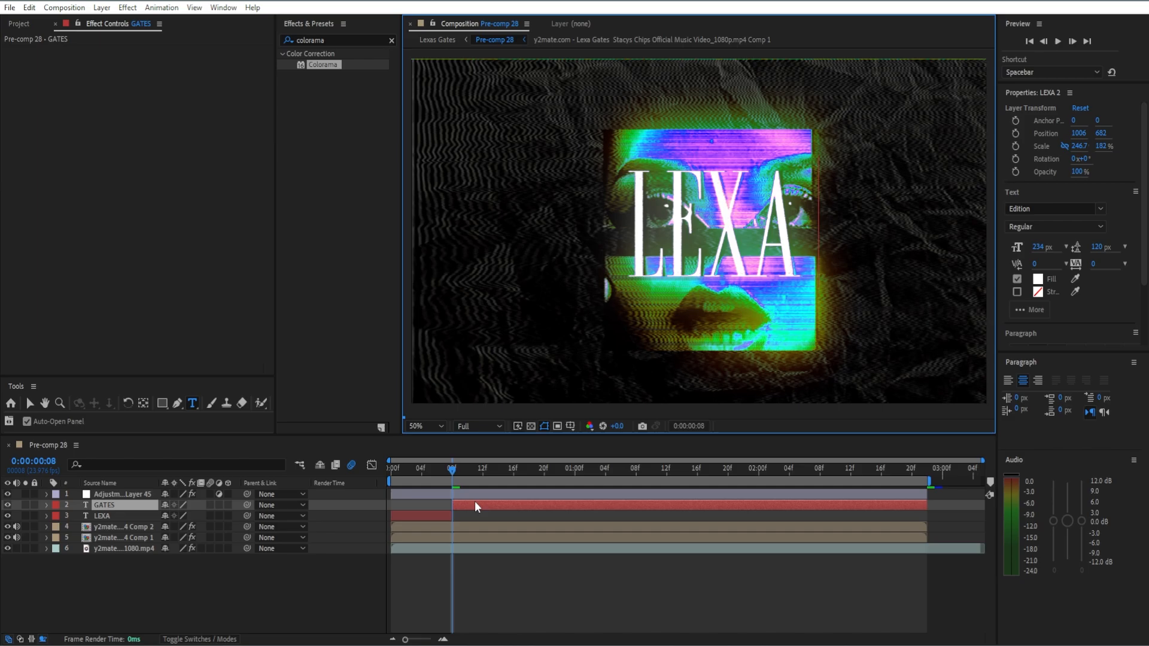
pyautogui.click(545, 510)
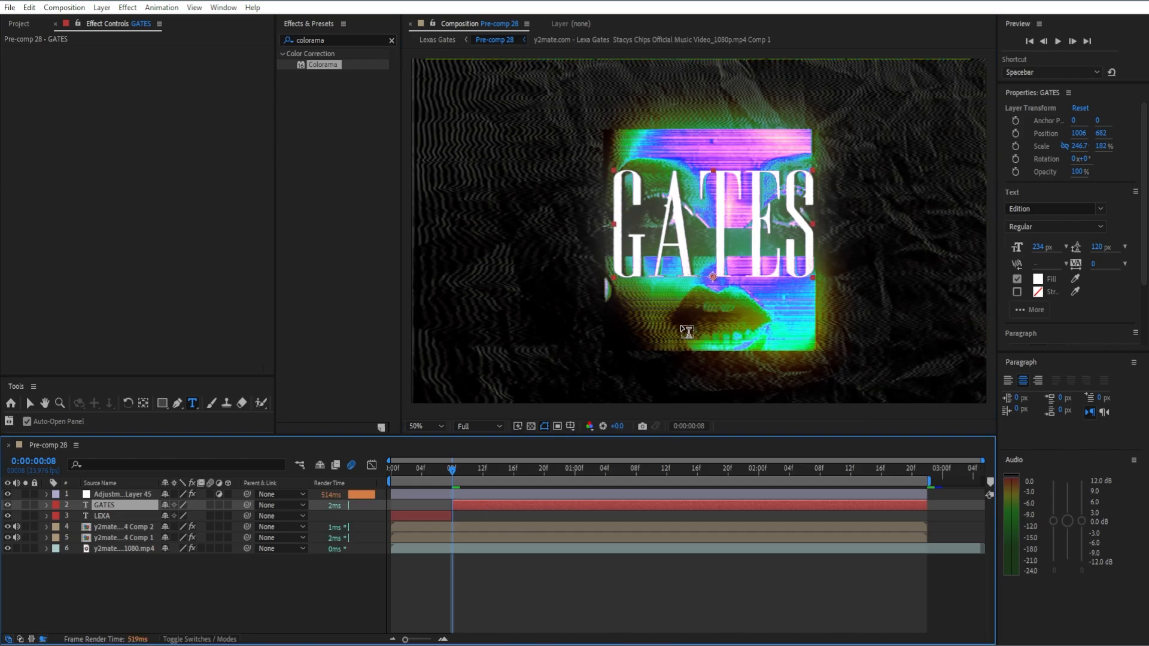
pyautogui.press('v')
# Split the GATES layer at 0:00:00:20 and delete the part after the split.
pyautogui.moveTo(455, 471); pyautogui.dragTo(546, 474)
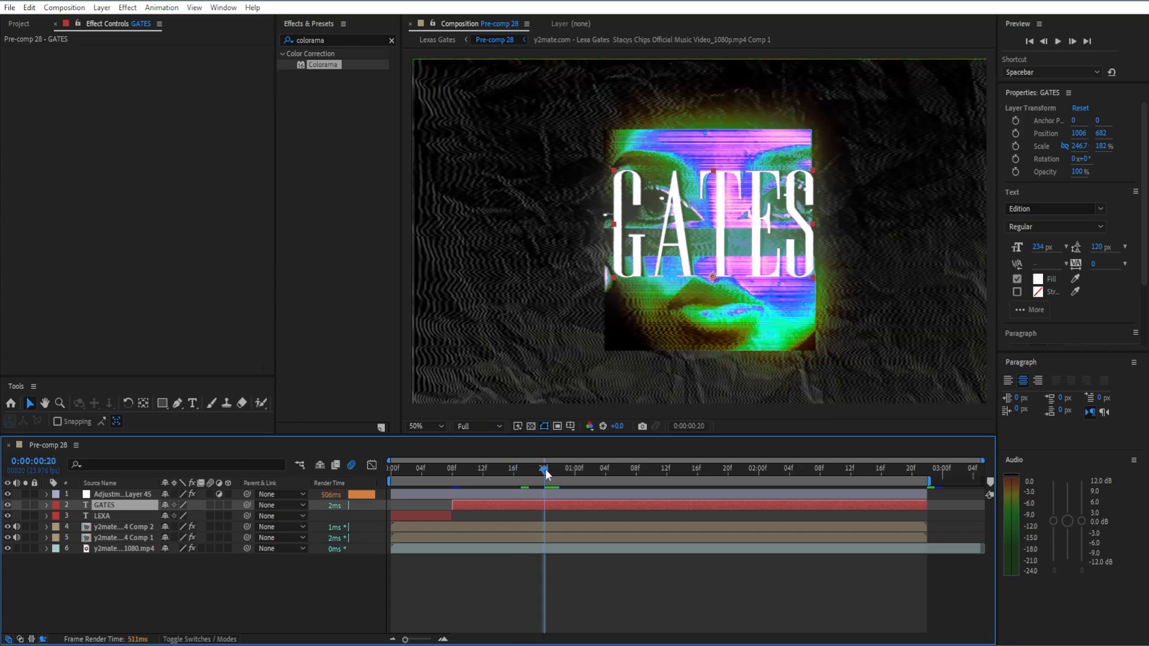
pyautogui.hotkey('ctrl', 'shift', 'd')
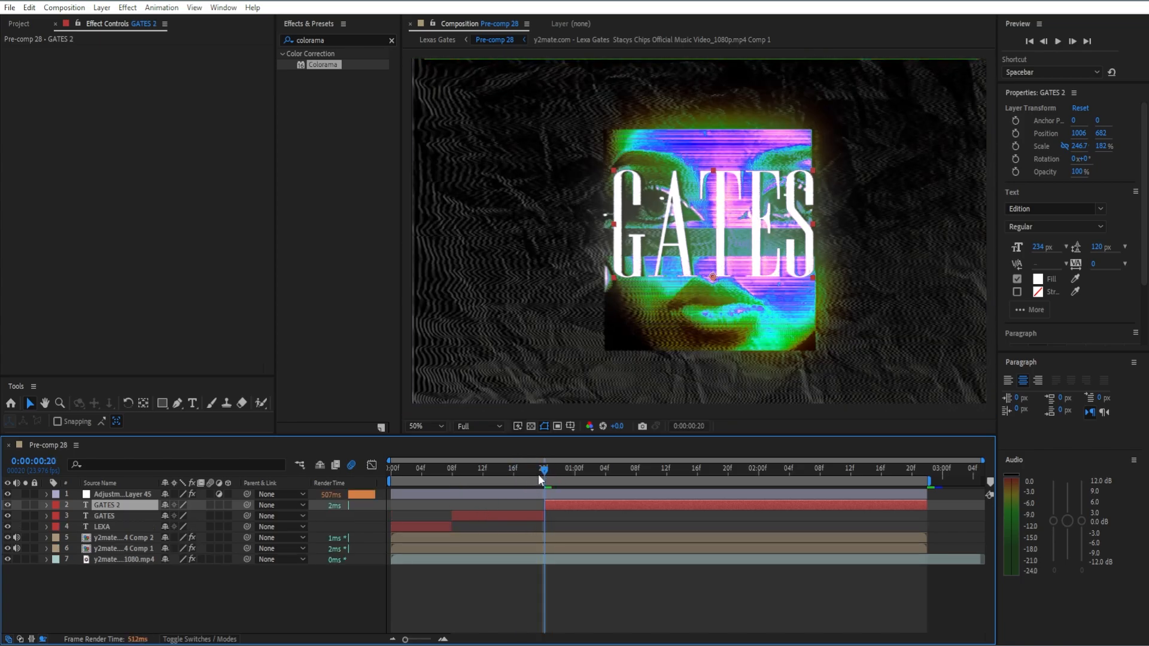
pyautogui.press('Delete')
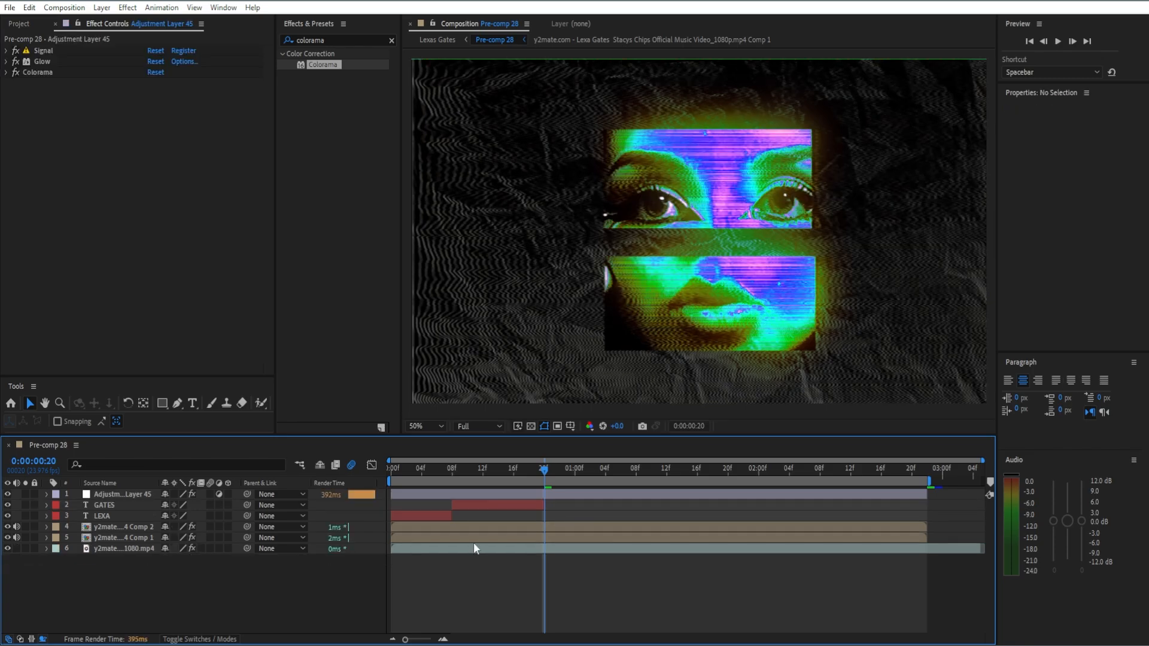
# Duplicate the LEXA and GATES layers together and place the copies directly after the originals, starting at 0:00:00:20.
pyautogui.click(421, 515)
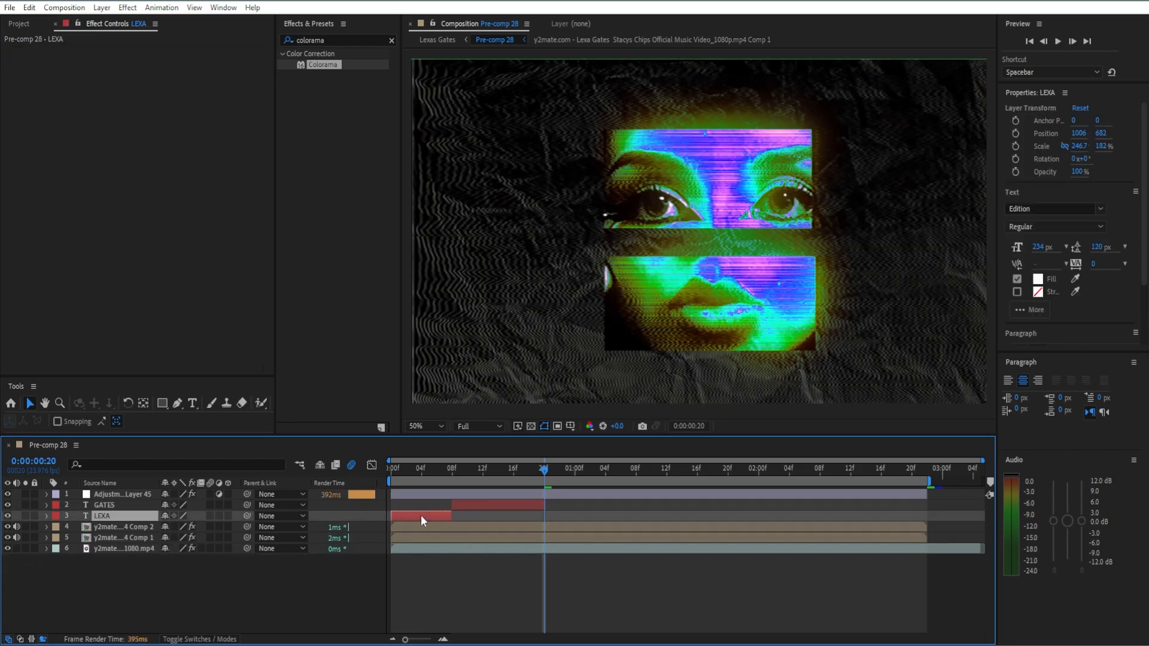
pyautogui.click(380, 514)
pyautogui.moveTo(380, 514); pyautogui.dragTo(555, 514)
pyautogui.hotkey('ctrl', 'd')
# Paste two more LEXA and GATES pairs and line them up end to end, starting at 0:00:01:16 and 0:00:02:12.
pyautogui.moveTo(544, 471); pyautogui.dragTo(729, 483)
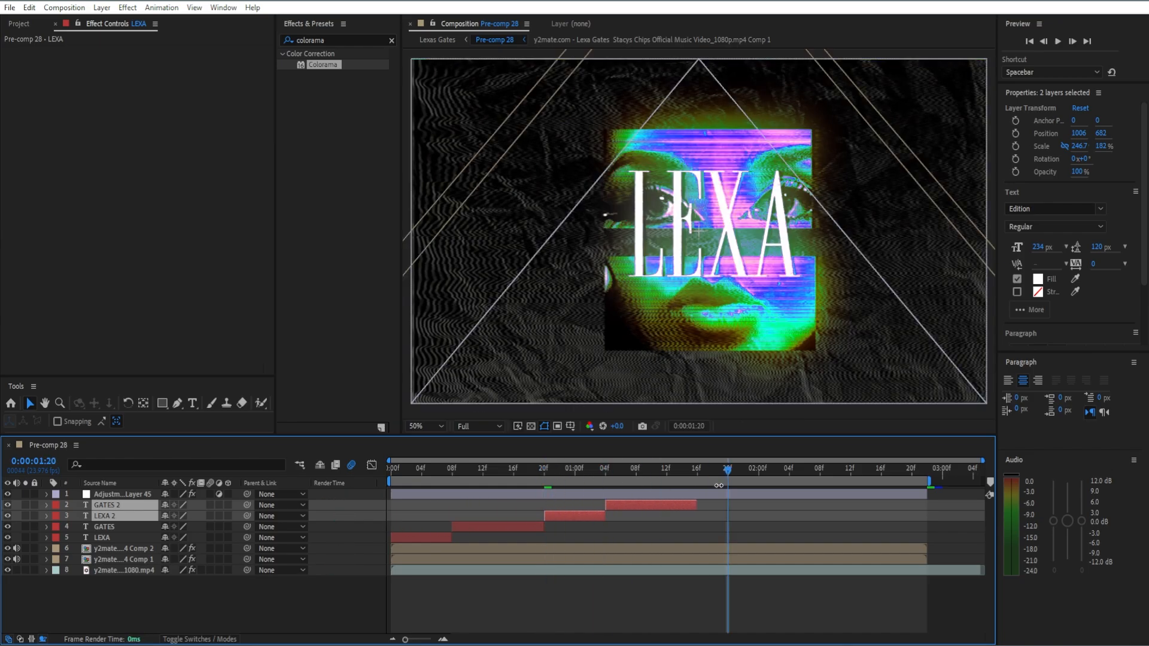
pyautogui.hotkey('ctrl', 'v')
pyautogui.moveTo(436, 512); pyautogui.dragTo(742, 523)
pyautogui.click(850, 472)
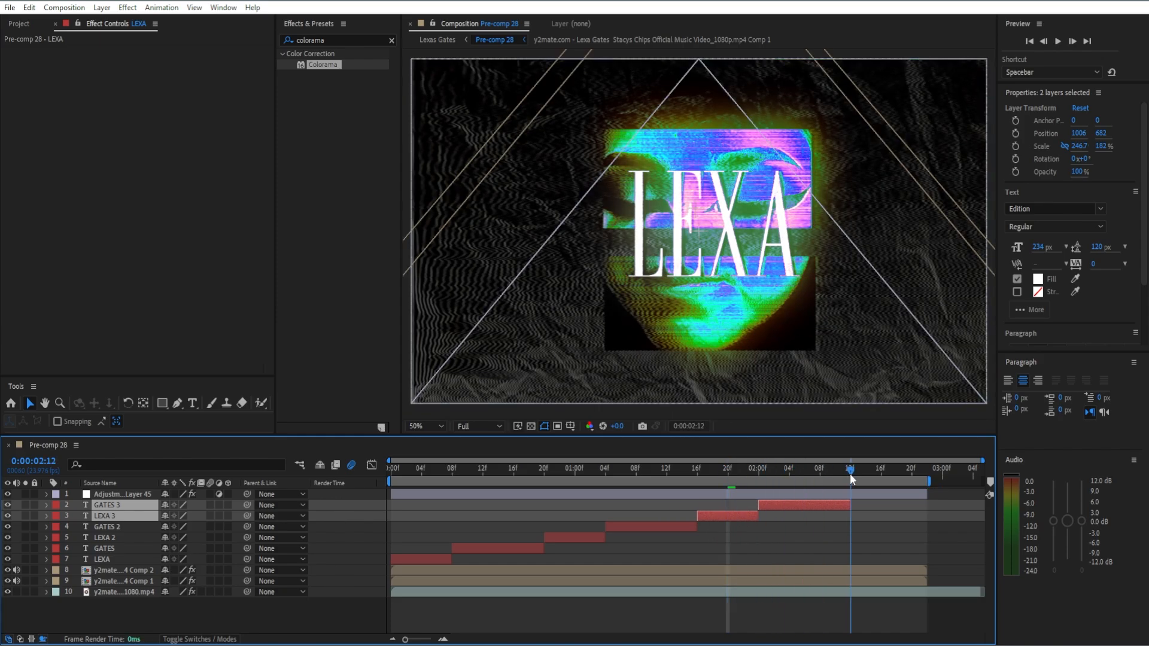
pyautogui.hotkey('ctrl', 'v')
pyautogui.moveTo(454, 515); pyautogui.dragTo(912, 504)
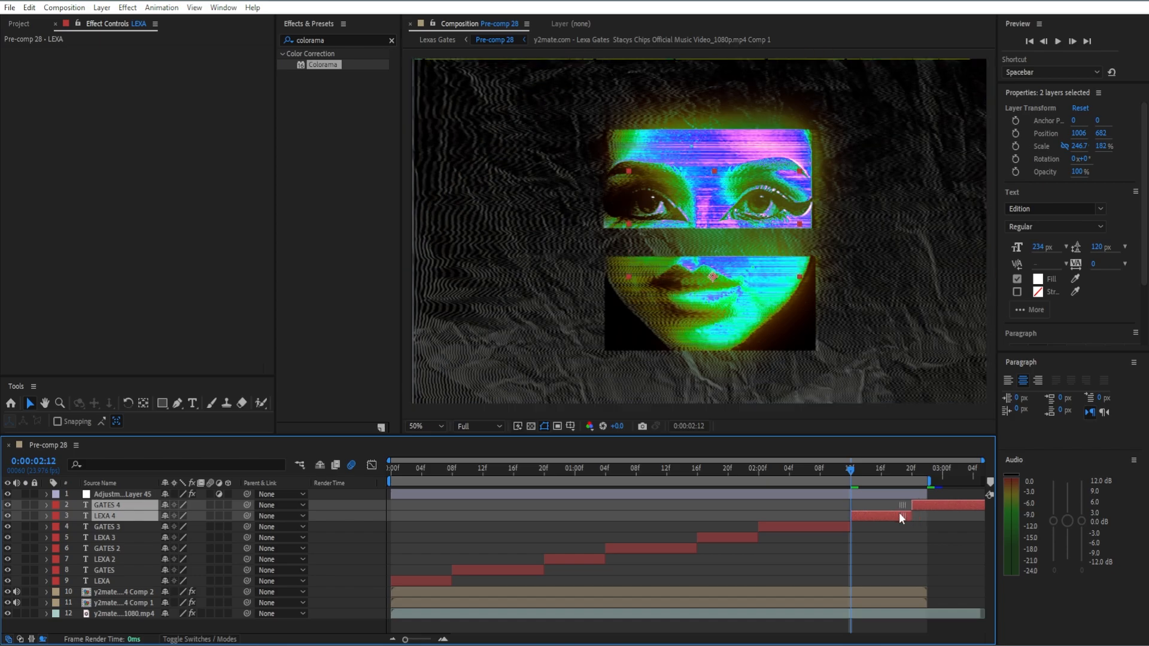
# Delete the last GATES copy and extend the final LEXA layer to the end of the adjustment layer.
pyautogui.click(924, 565)
pyautogui.click(943, 505)
pyautogui.press('Delete')
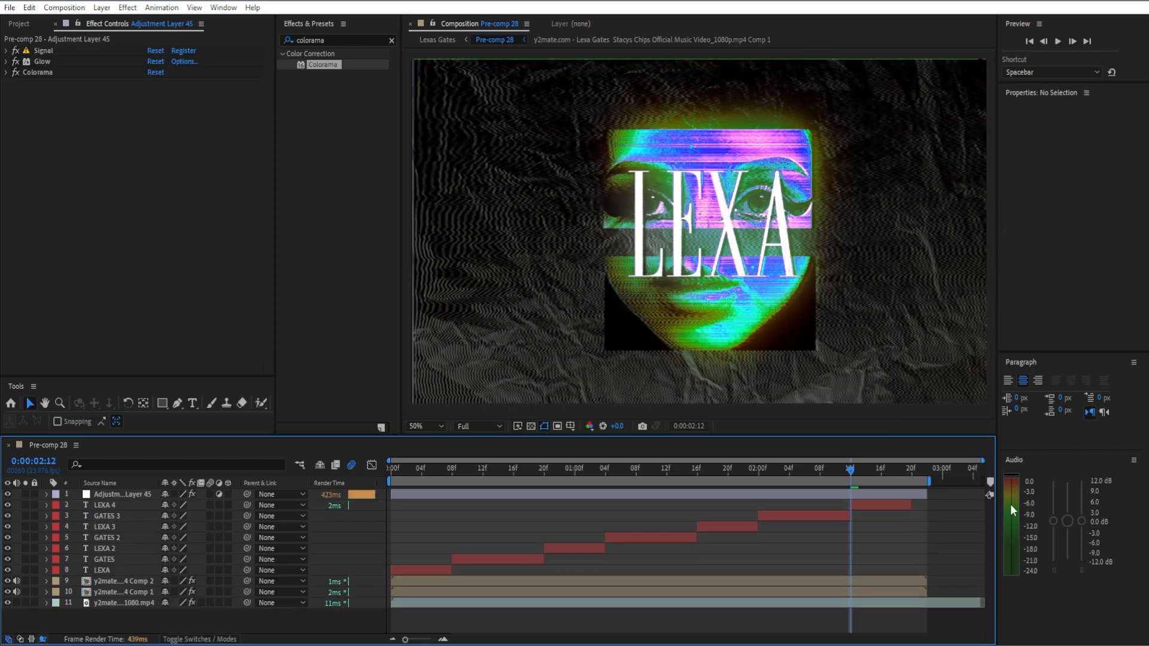
pyautogui.moveTo(913, 506); pyautogui.dragTo(929, 504)
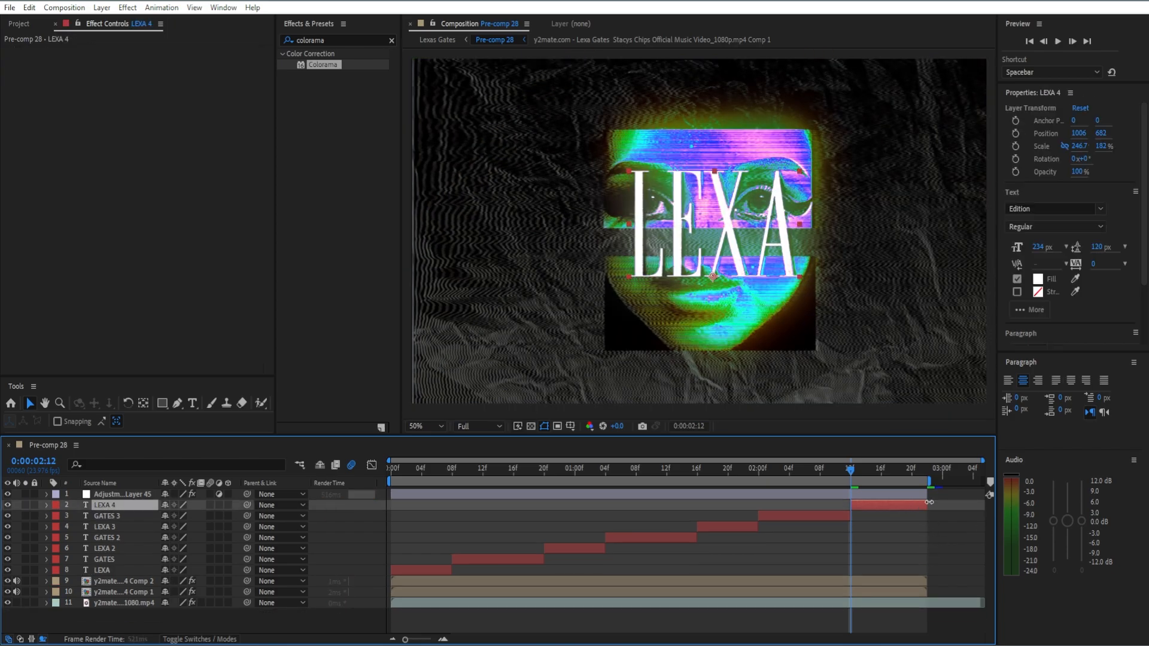
# Scrub back through the comp and zoom out to check the alternating LEXA and GATES text.
pyautogui.click(878, 567)
pyautogui.moveTo(847, 475); pyautogui.dragTo(652, 569)
pyautogui.press(',')
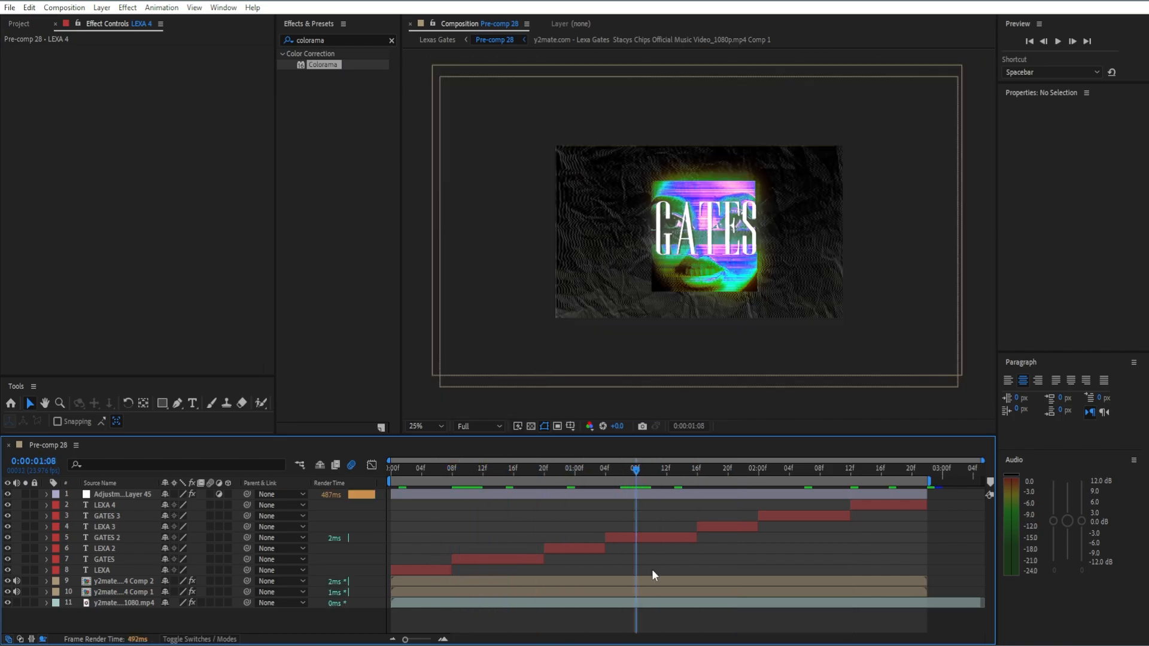